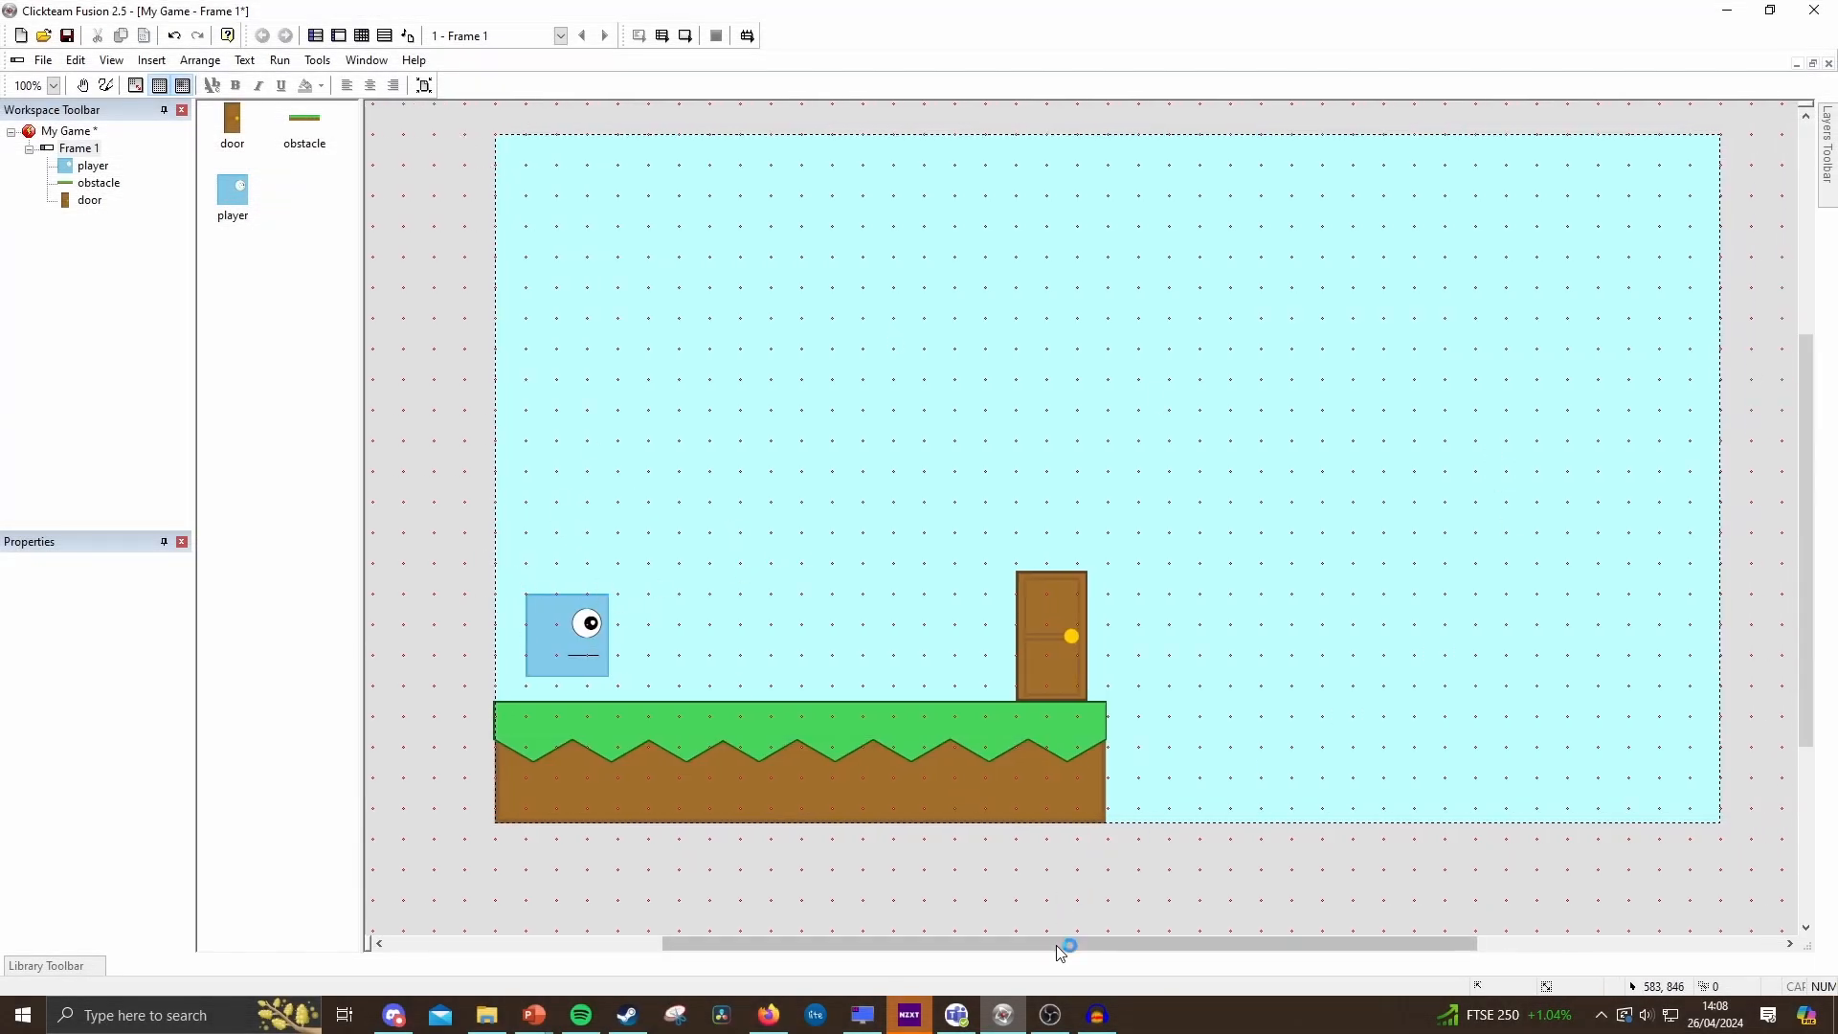
Set the width of Frame 1 to 5120, keeping its height at 720.
drag(1059, 945, 1197, 942)
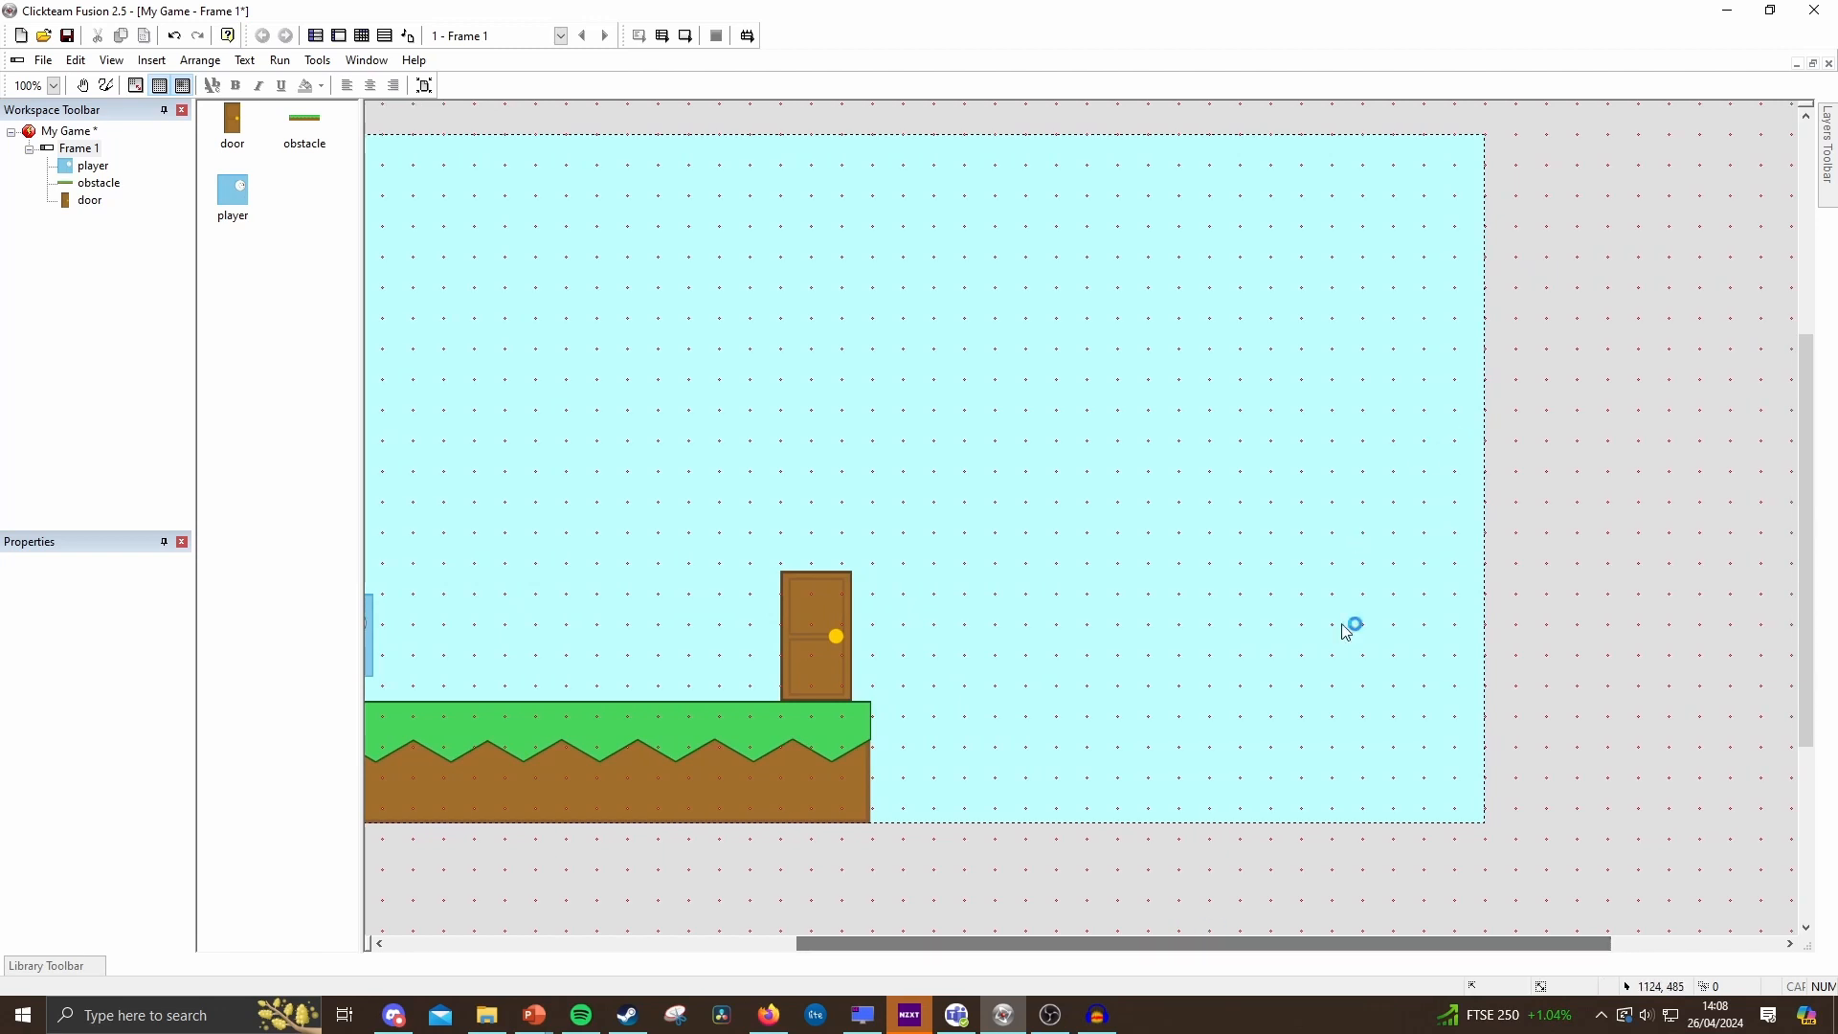
drag(1333, 944, 1170, 944)
click(96, 150)
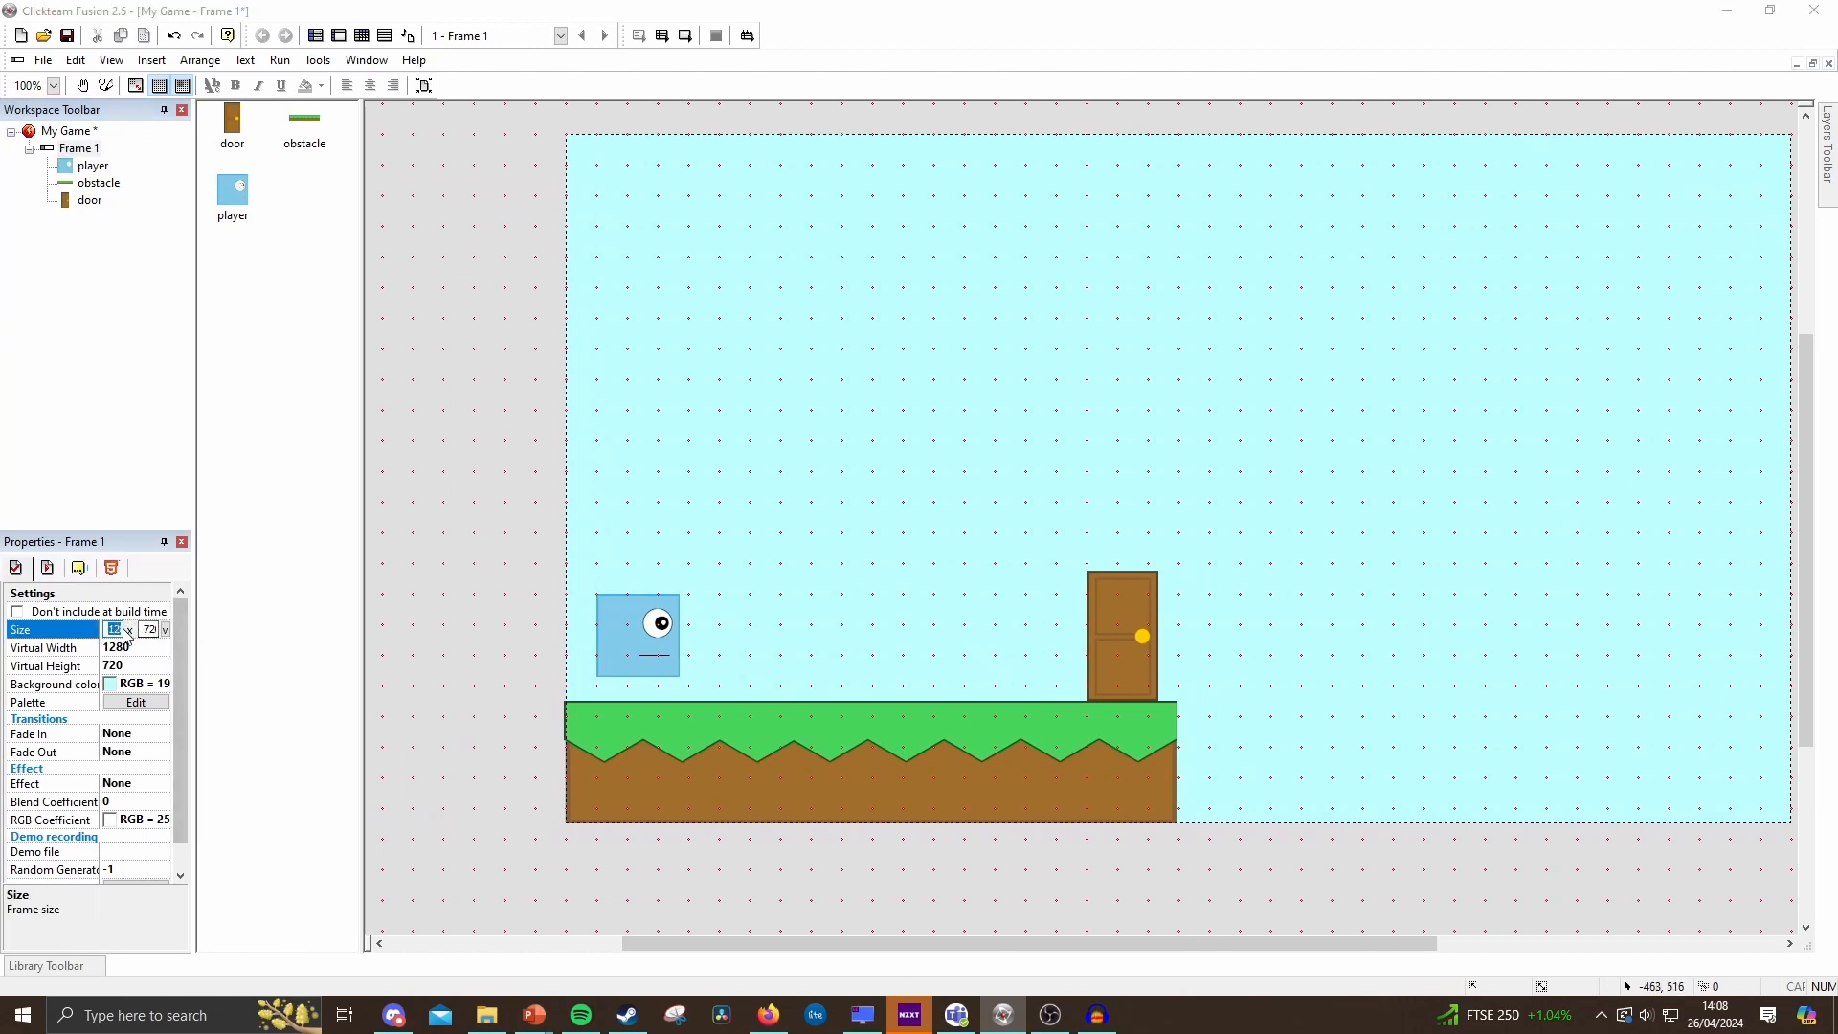
text(5)
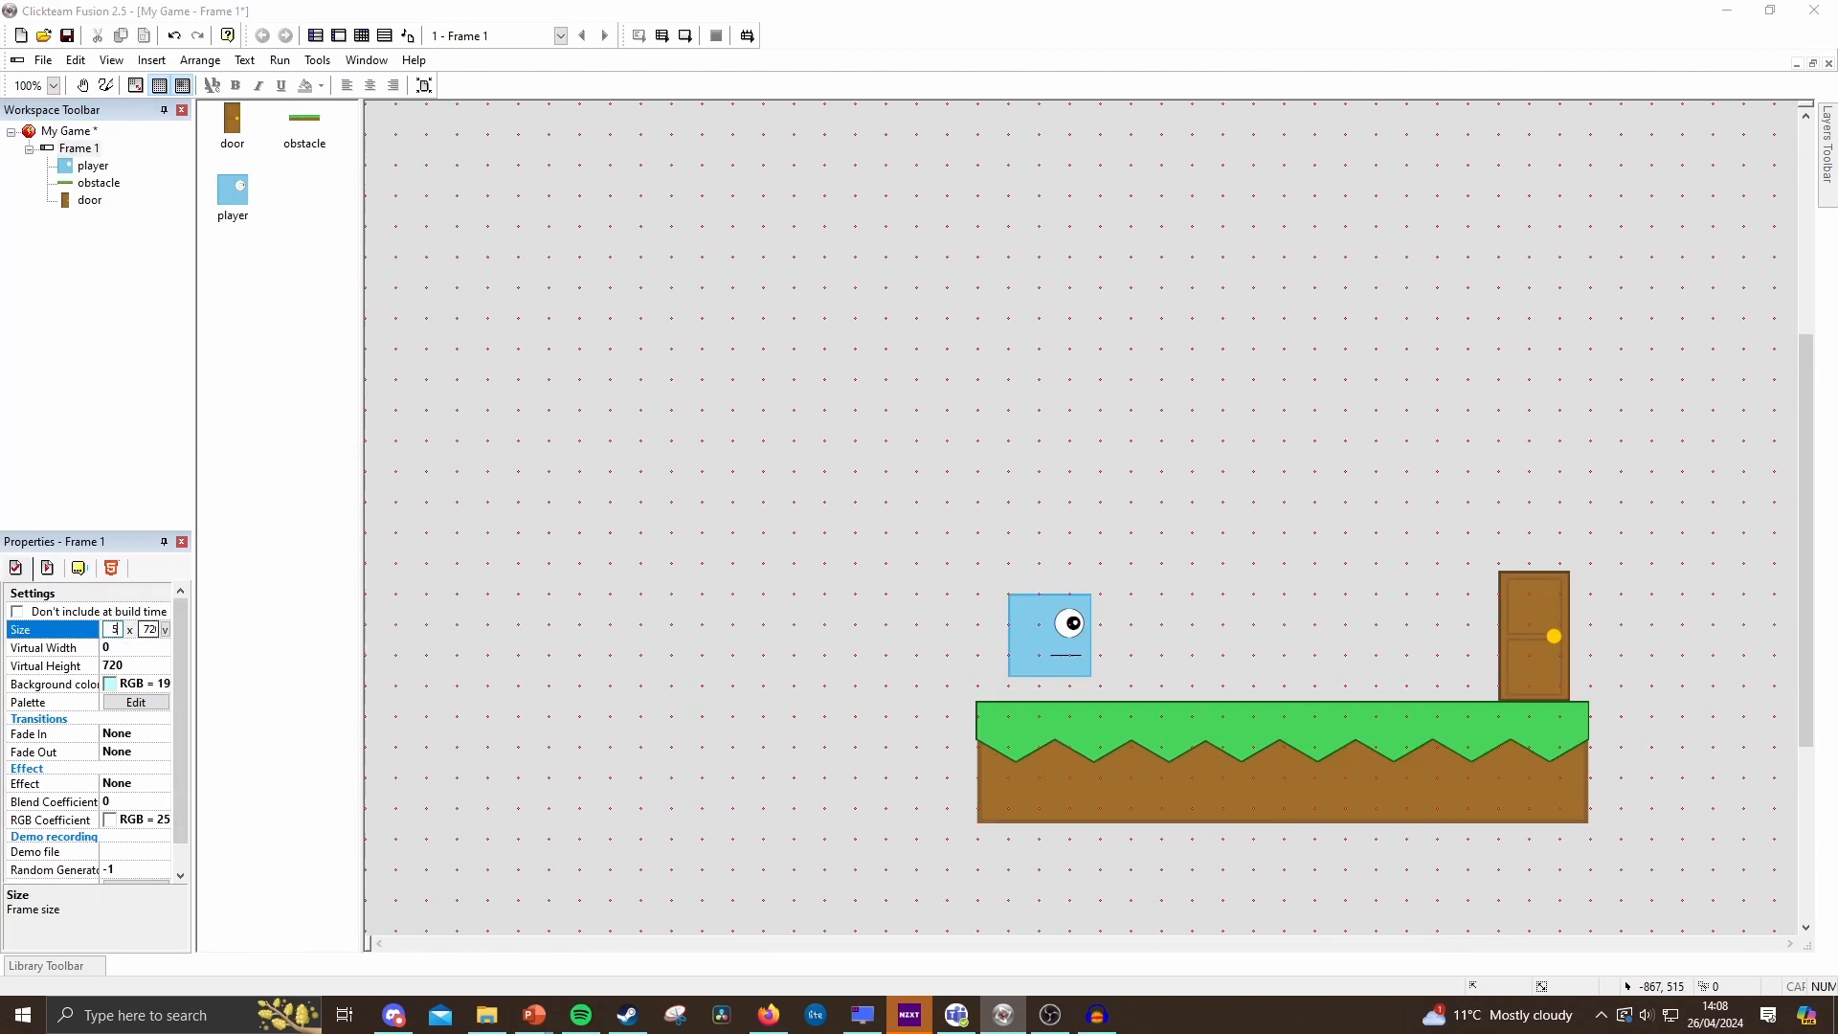
text(120)
key(Return)
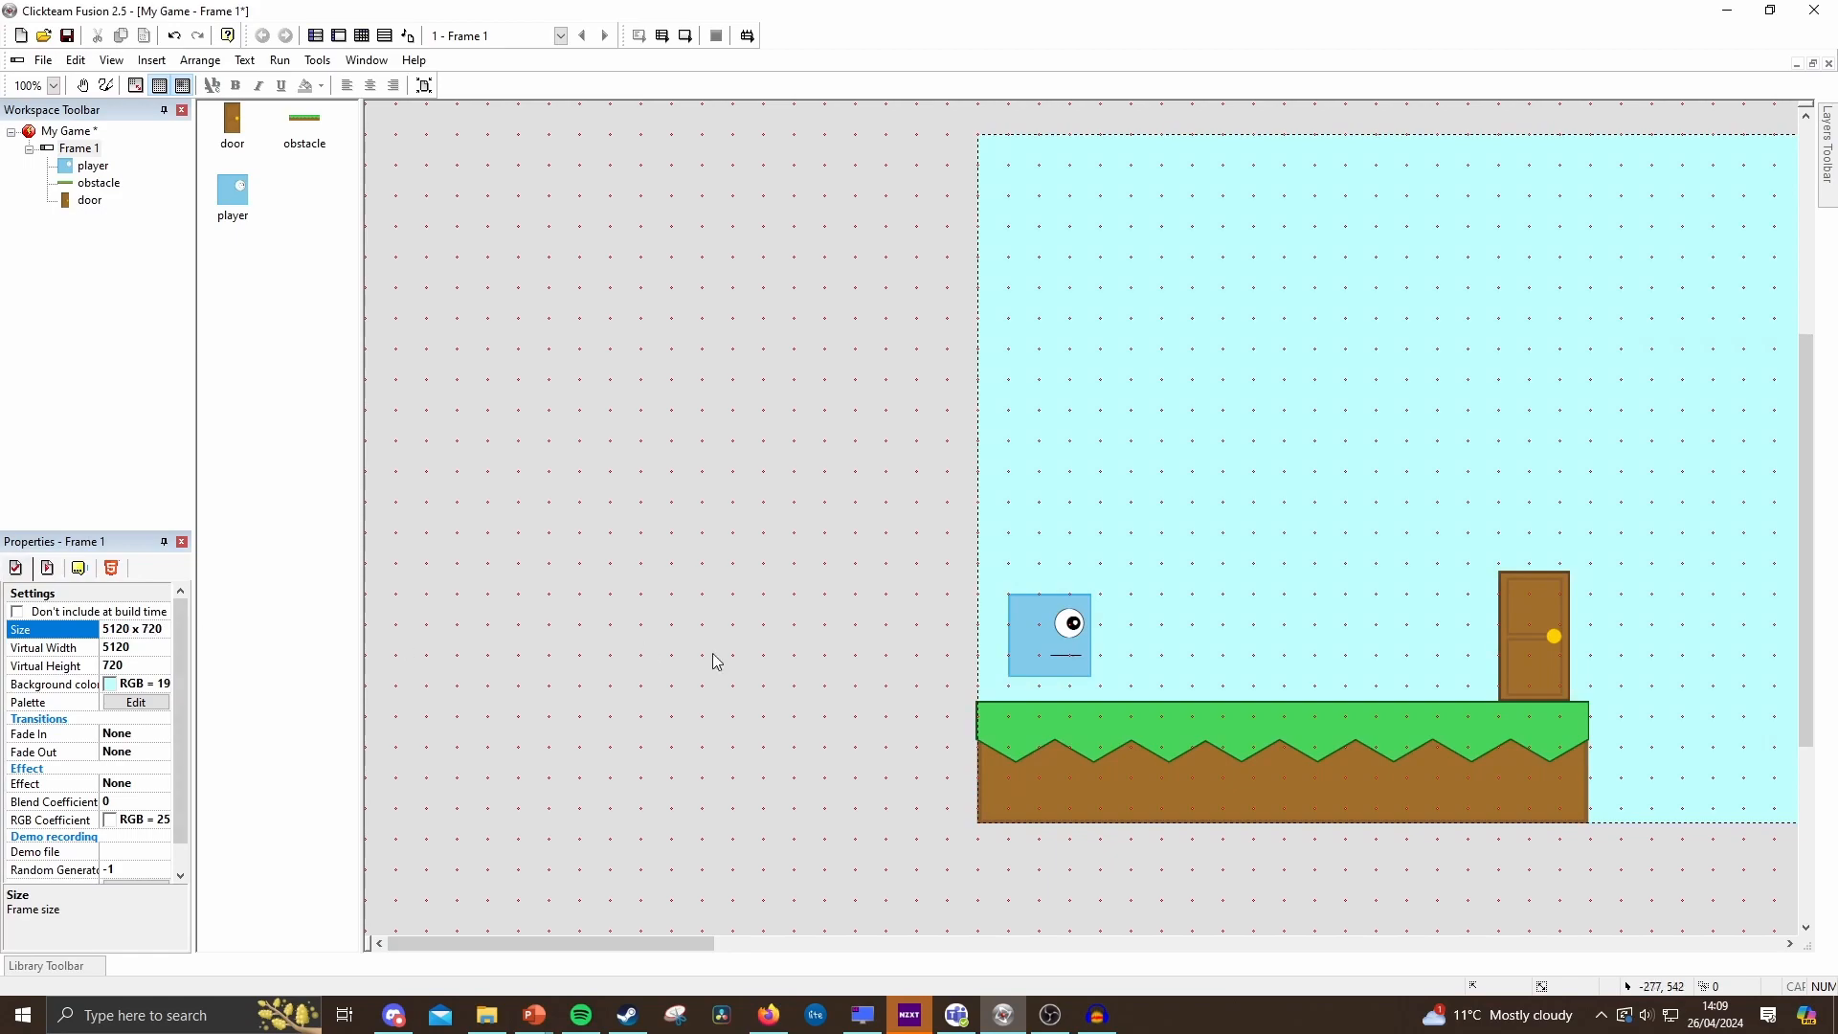
Place copies of the ground obstacle in a row along the lower edge of the frame, leaving a small gap between each.
drag(644, 935, 728, 885)
scroll(1288, 939, down, 1)
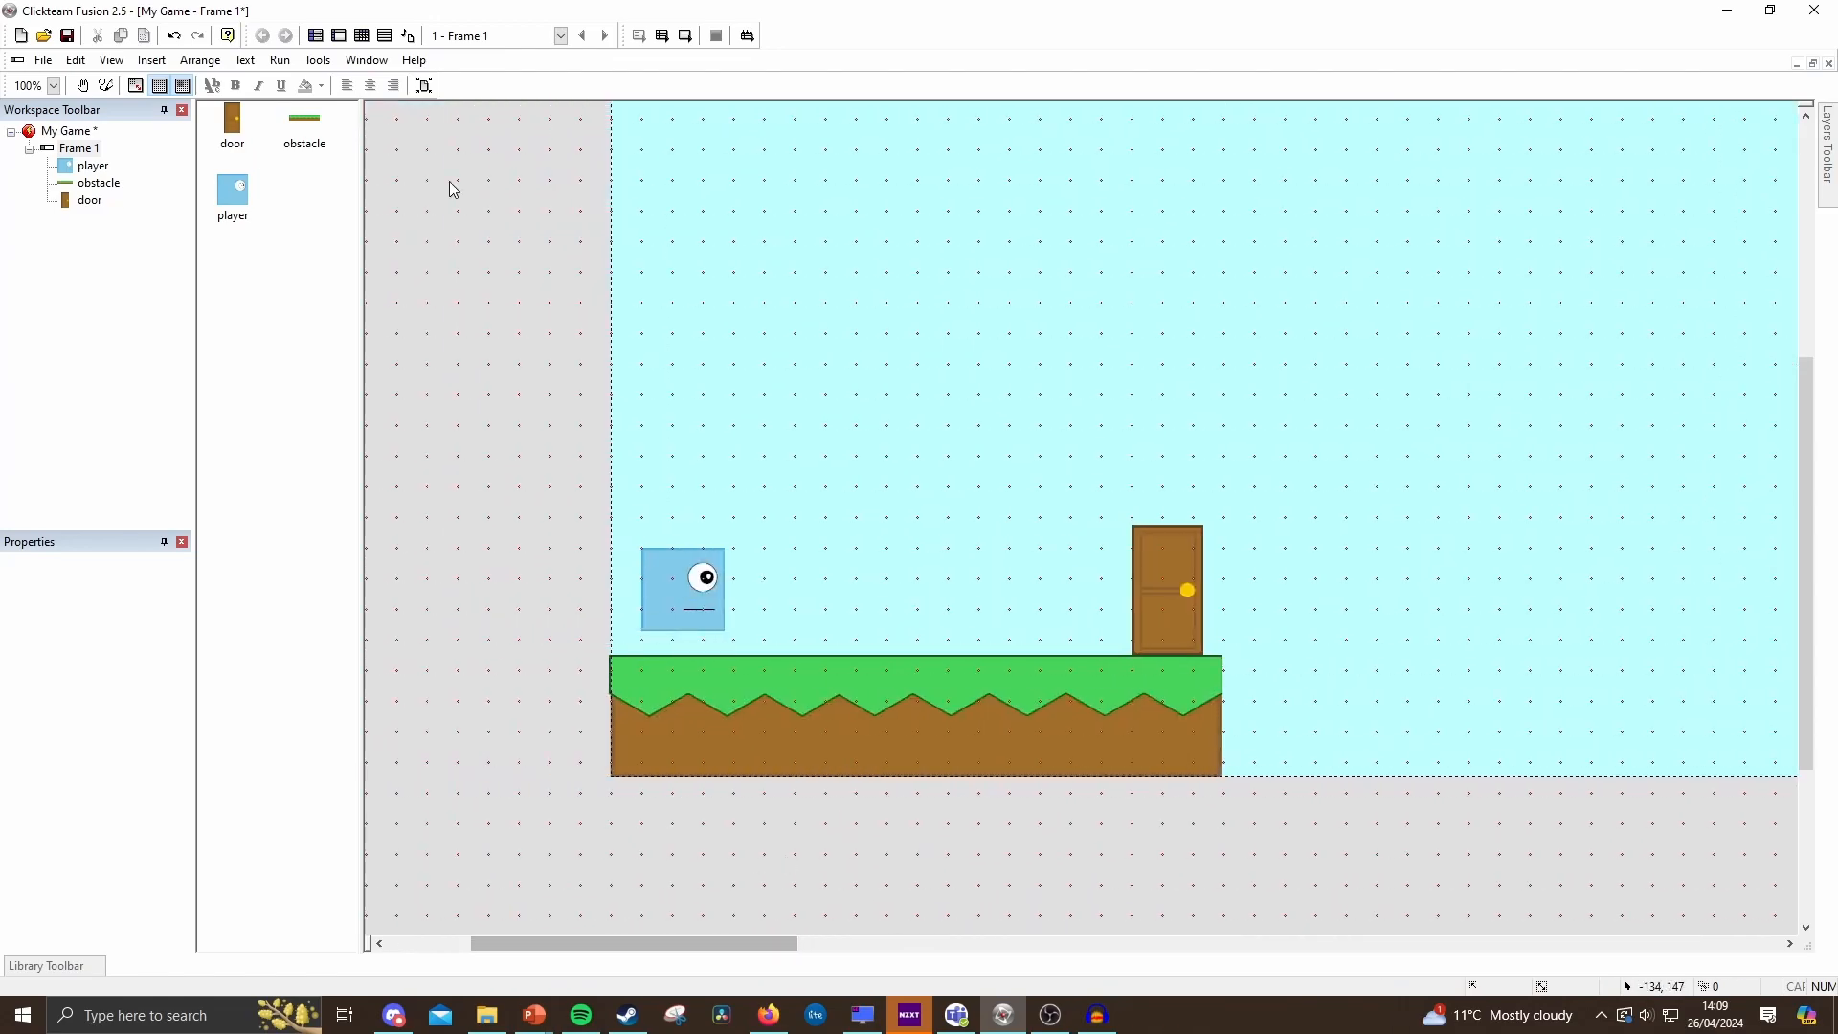
click(112, 60)
click(402, 466)
drag(784, 942, 845, 824)
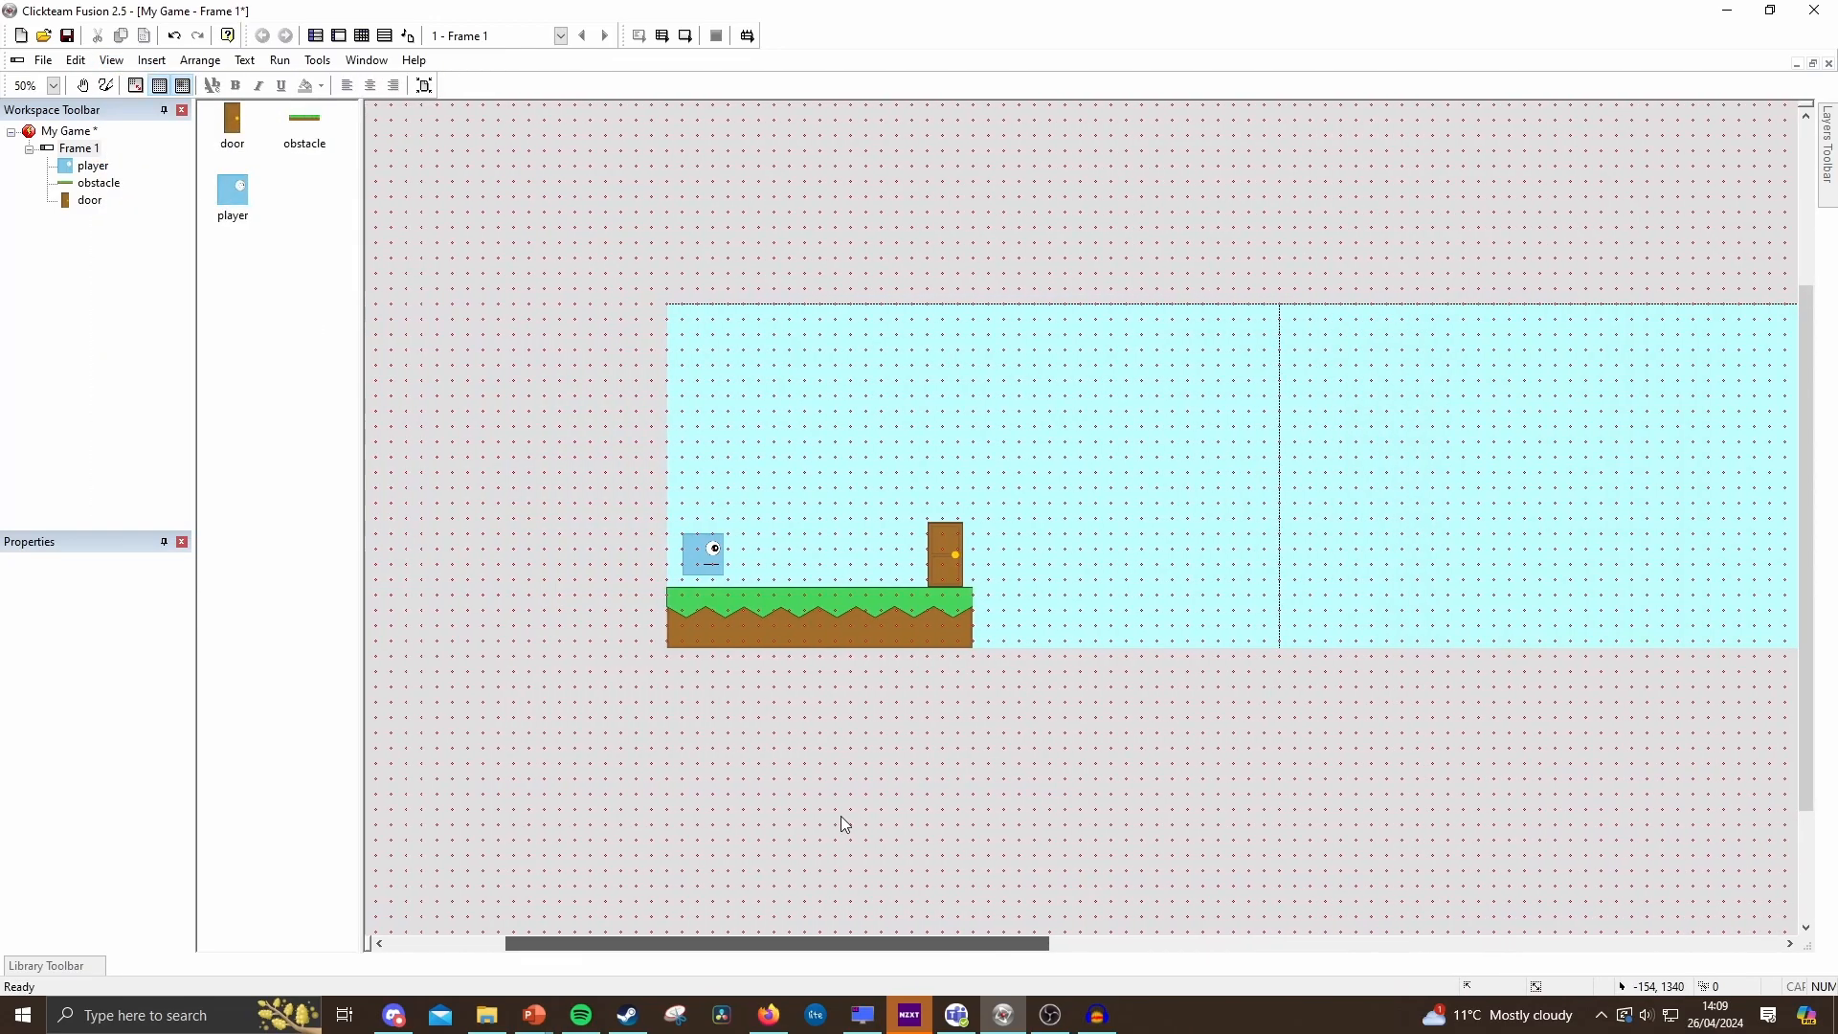
click(777, 660)
key(ctrl+z)
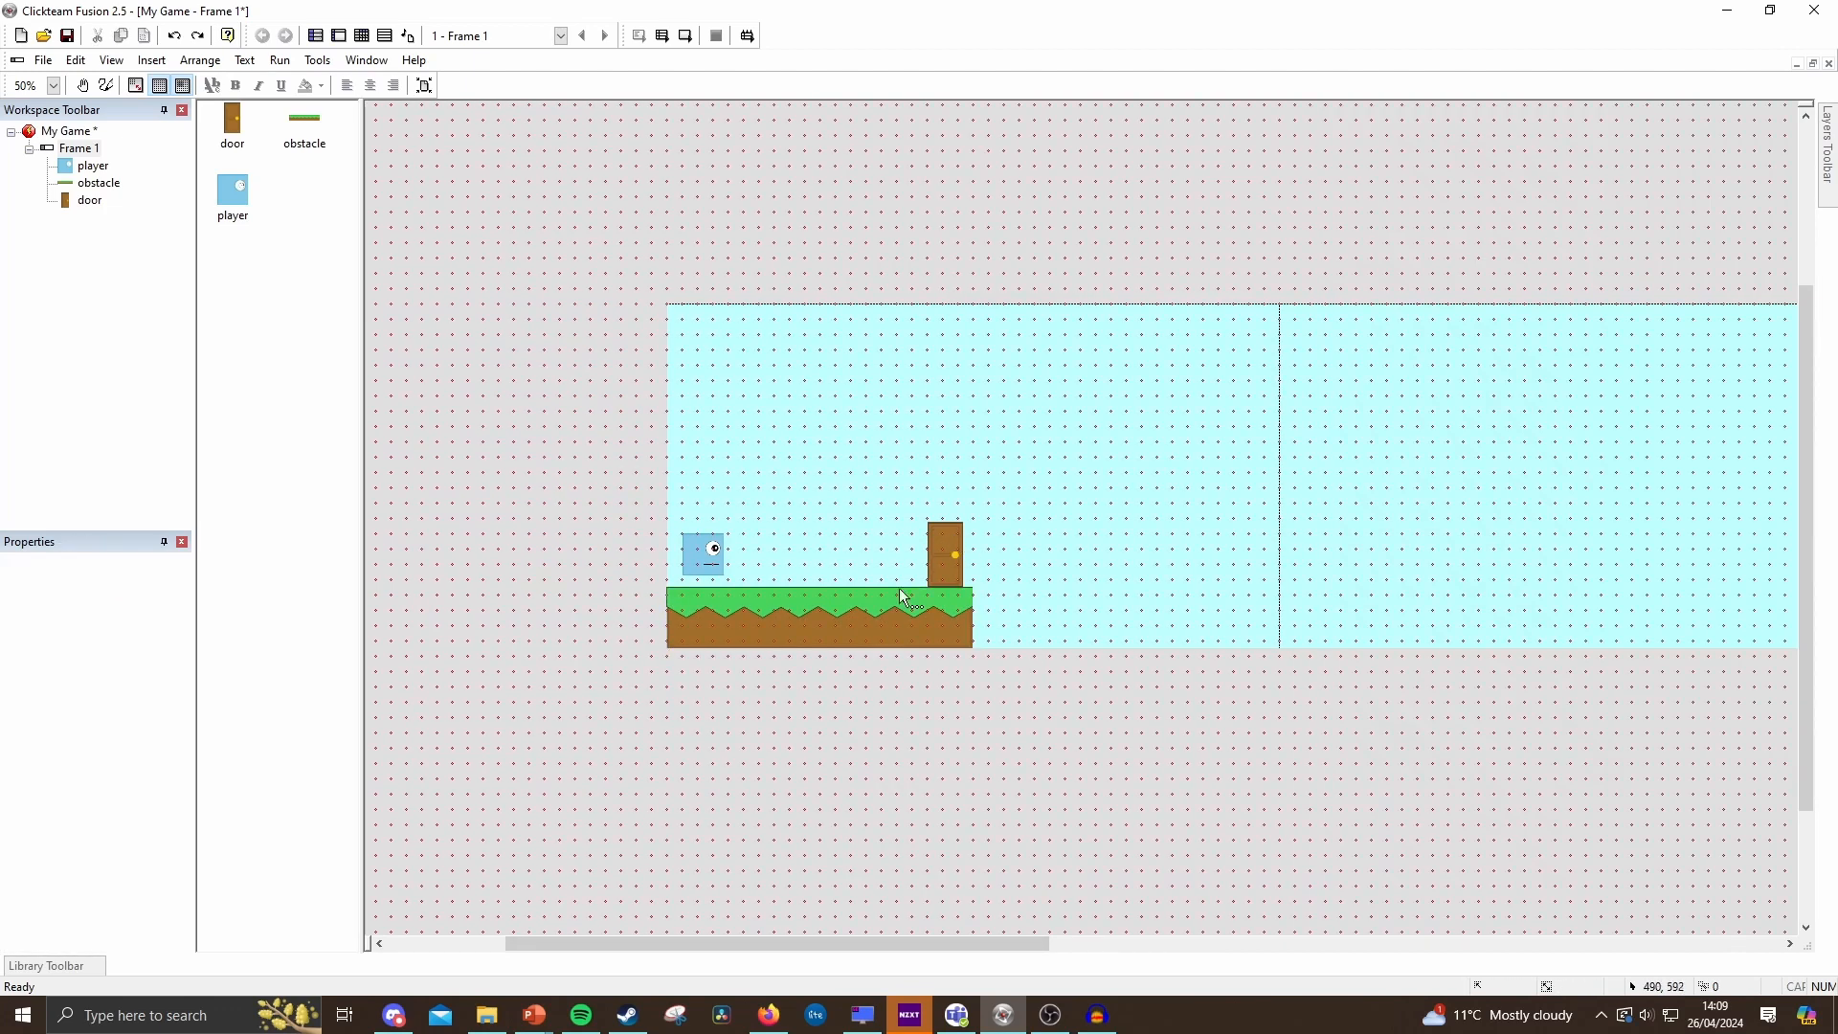
click(1049, 608)
key(ctrl+z)
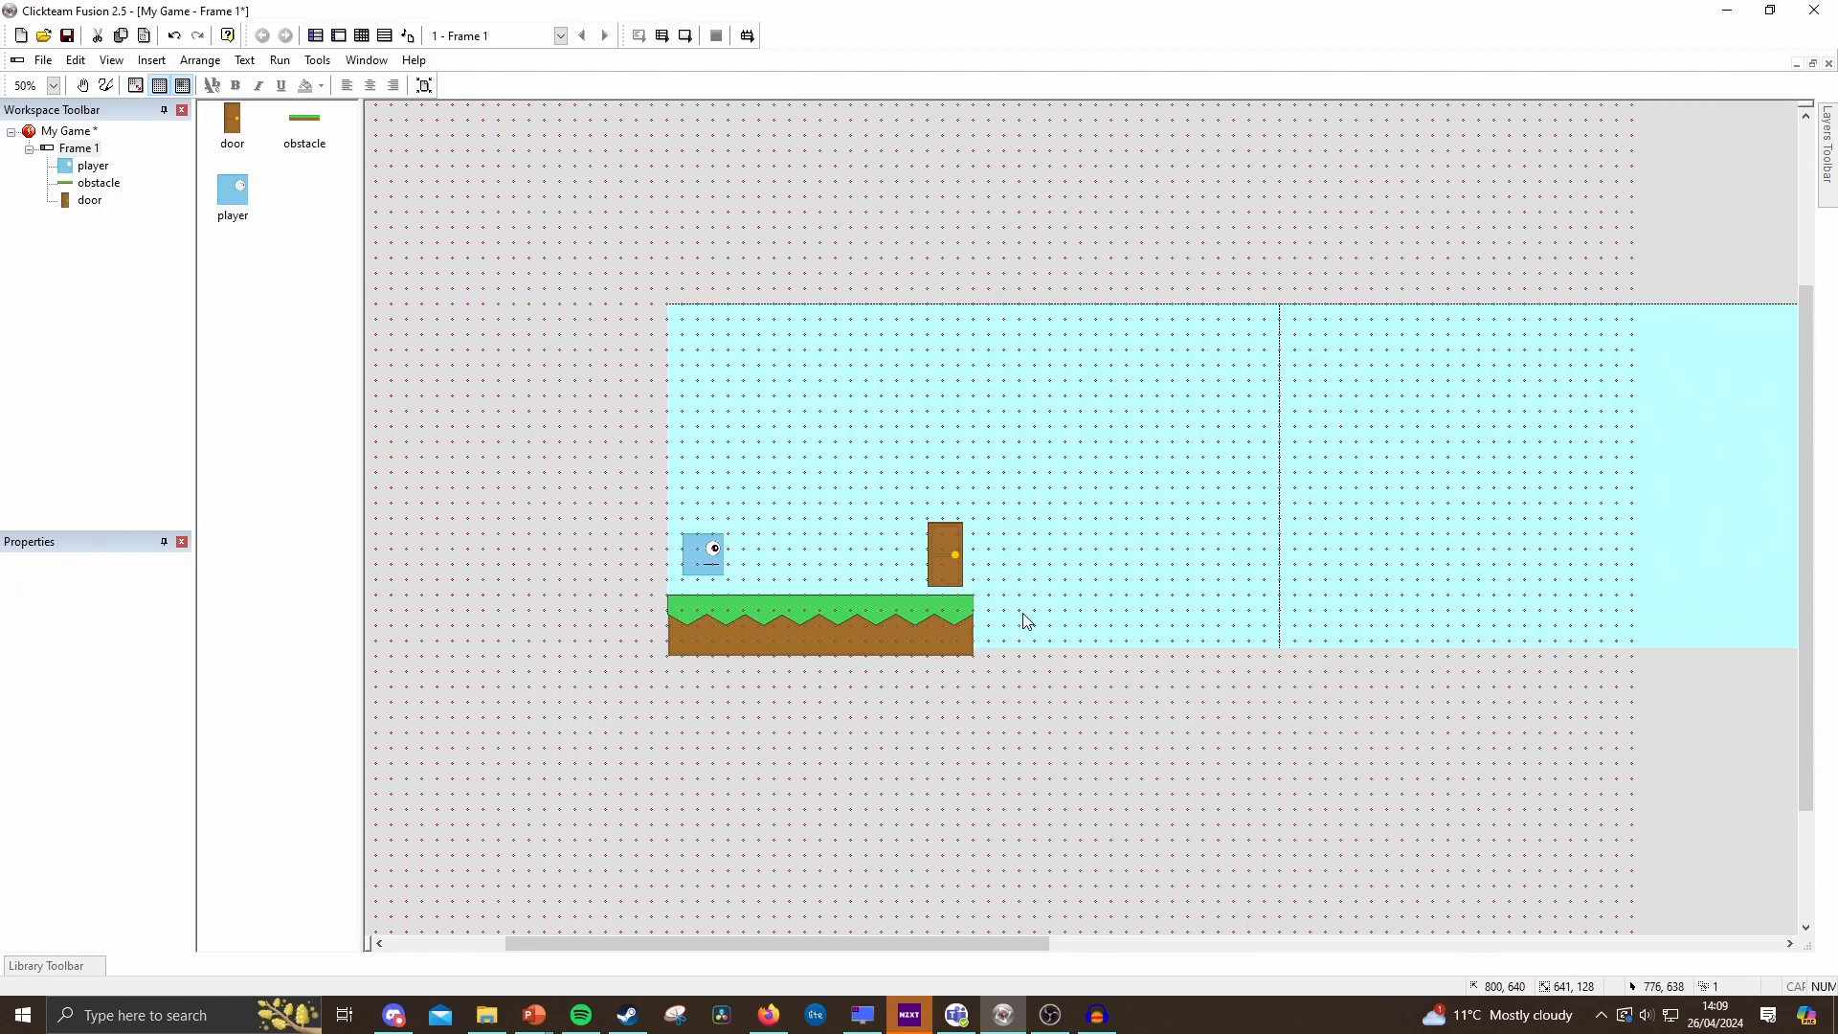
click(1026, 601)
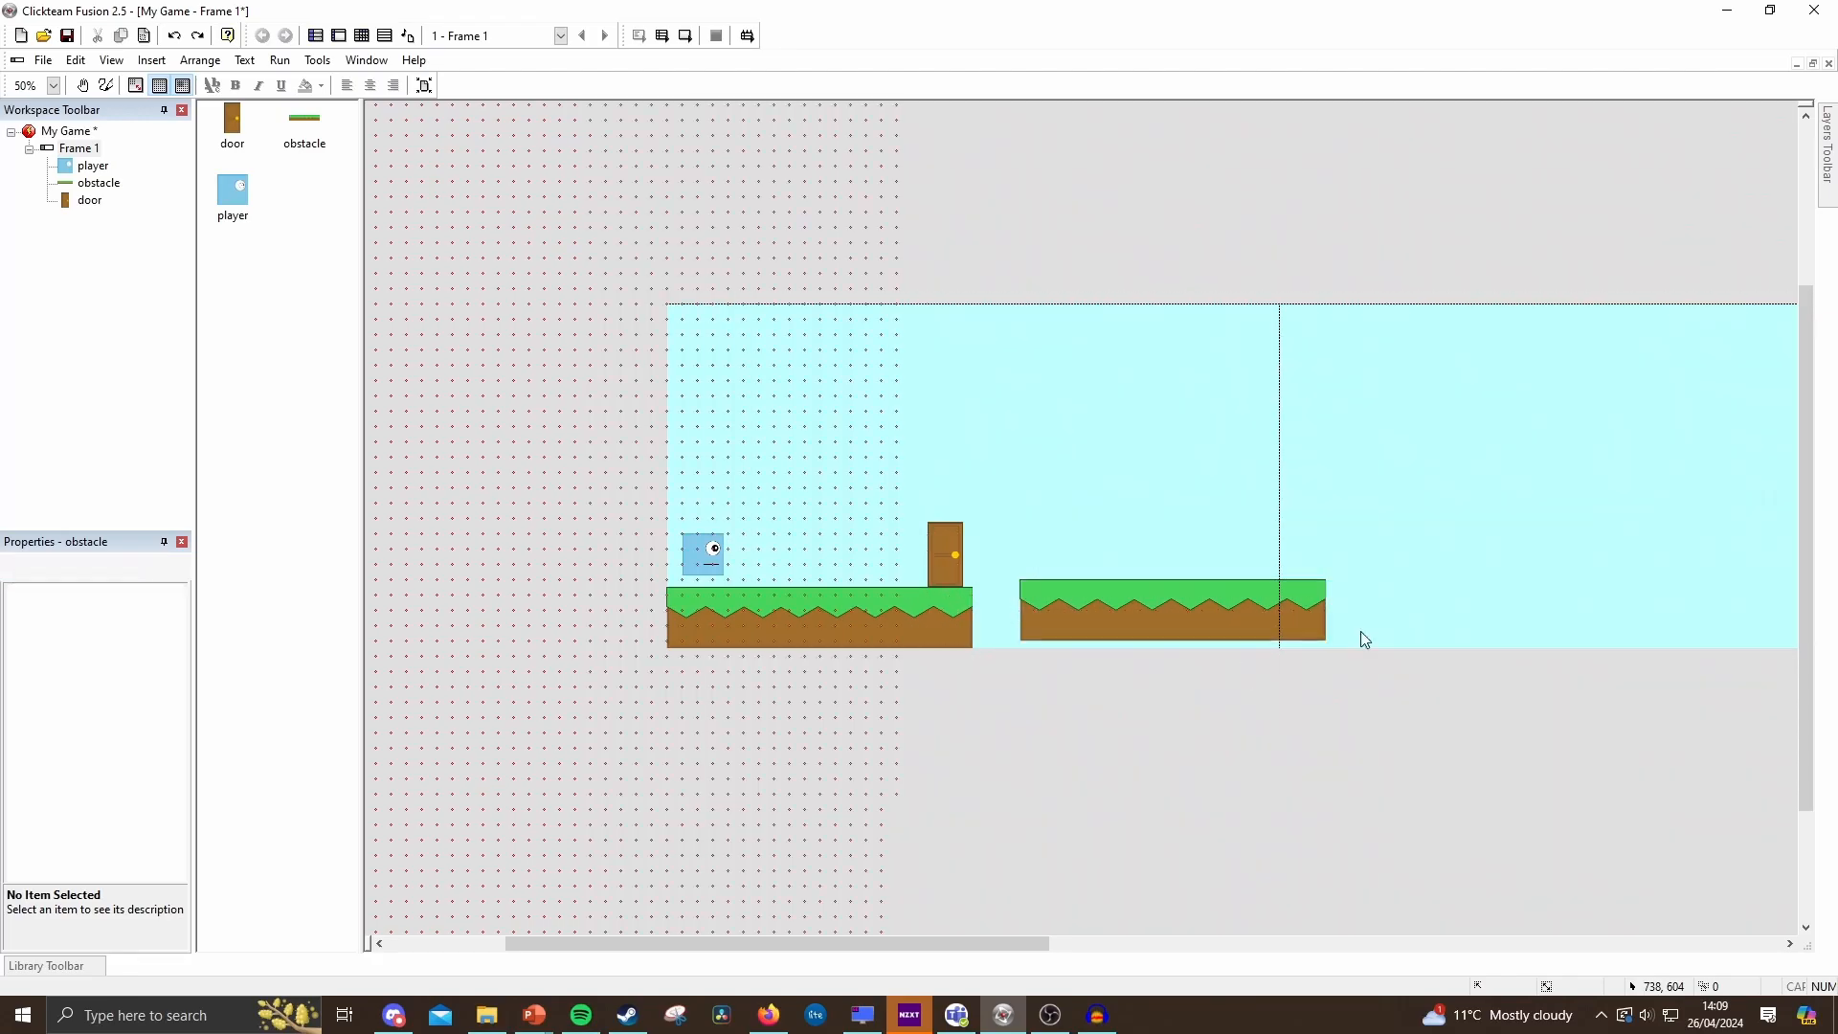
click(1450, 620)
key(ctrl+z)
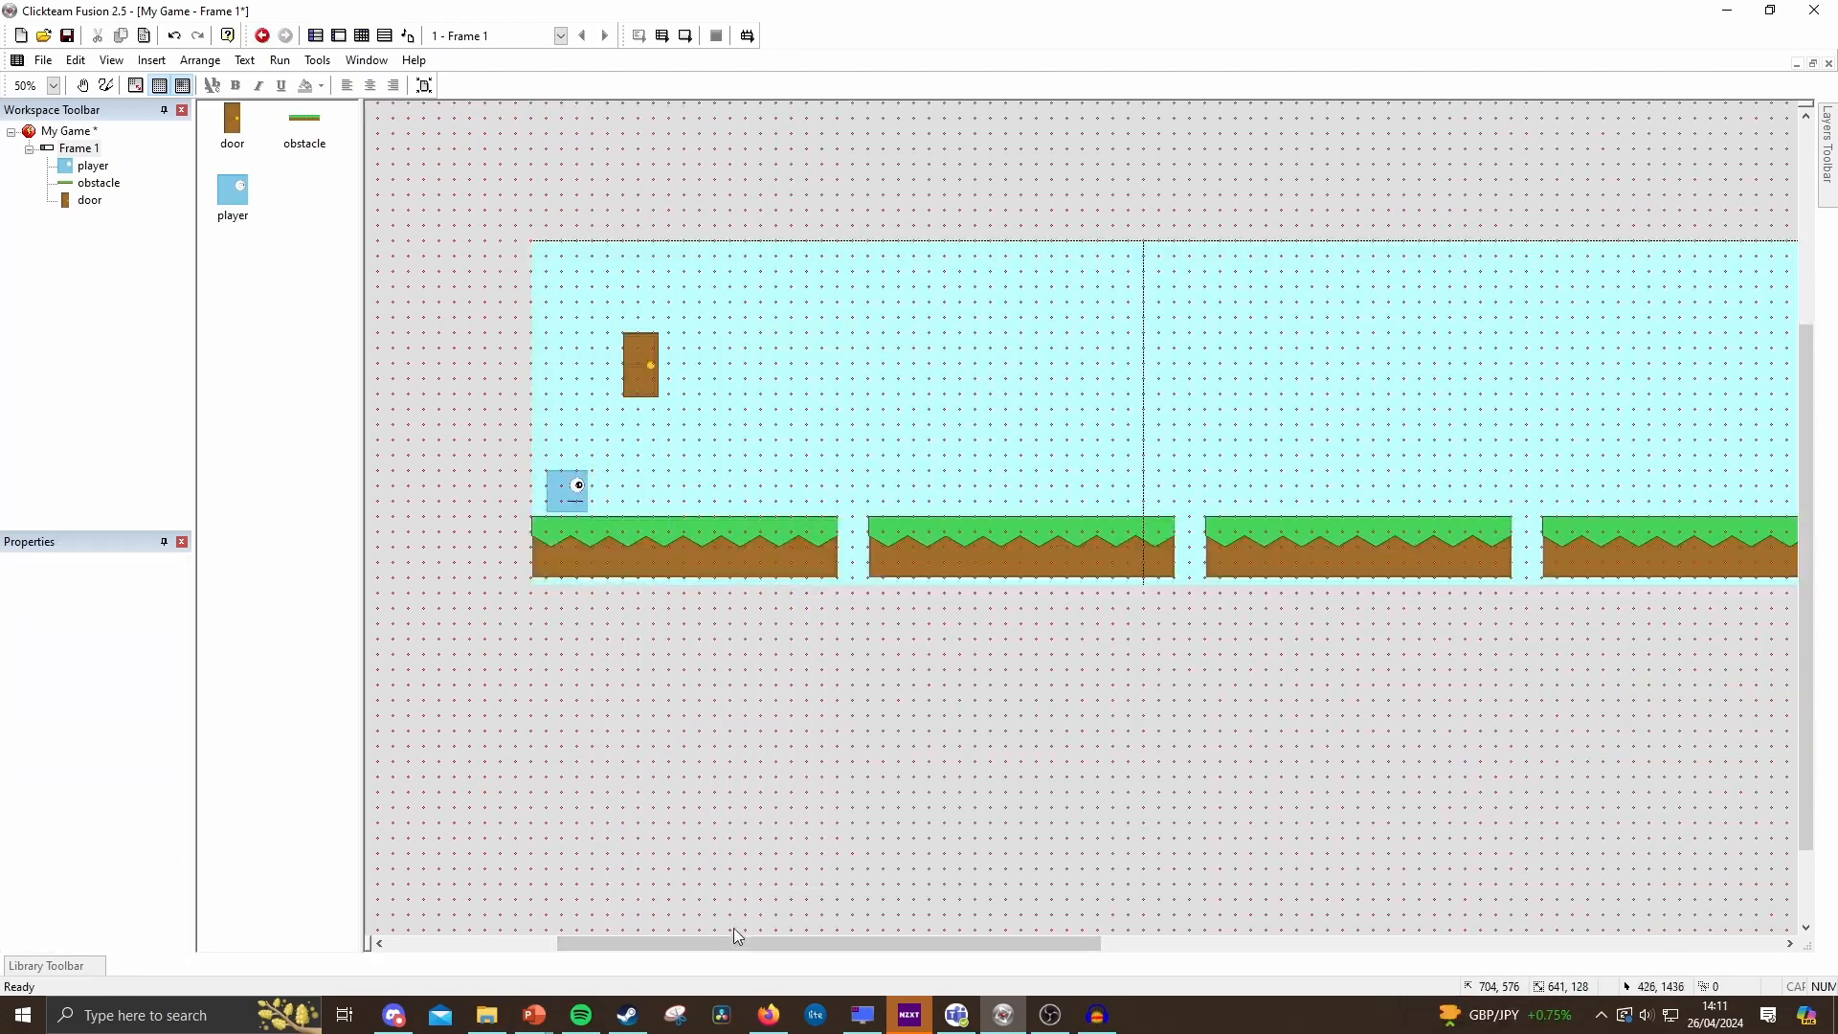
Test-run the game, moving the player over the first gap to the edge of the window and back, and close it.
drag(735, 936, 641, 866)
click(279, 60)
click(305, 123)
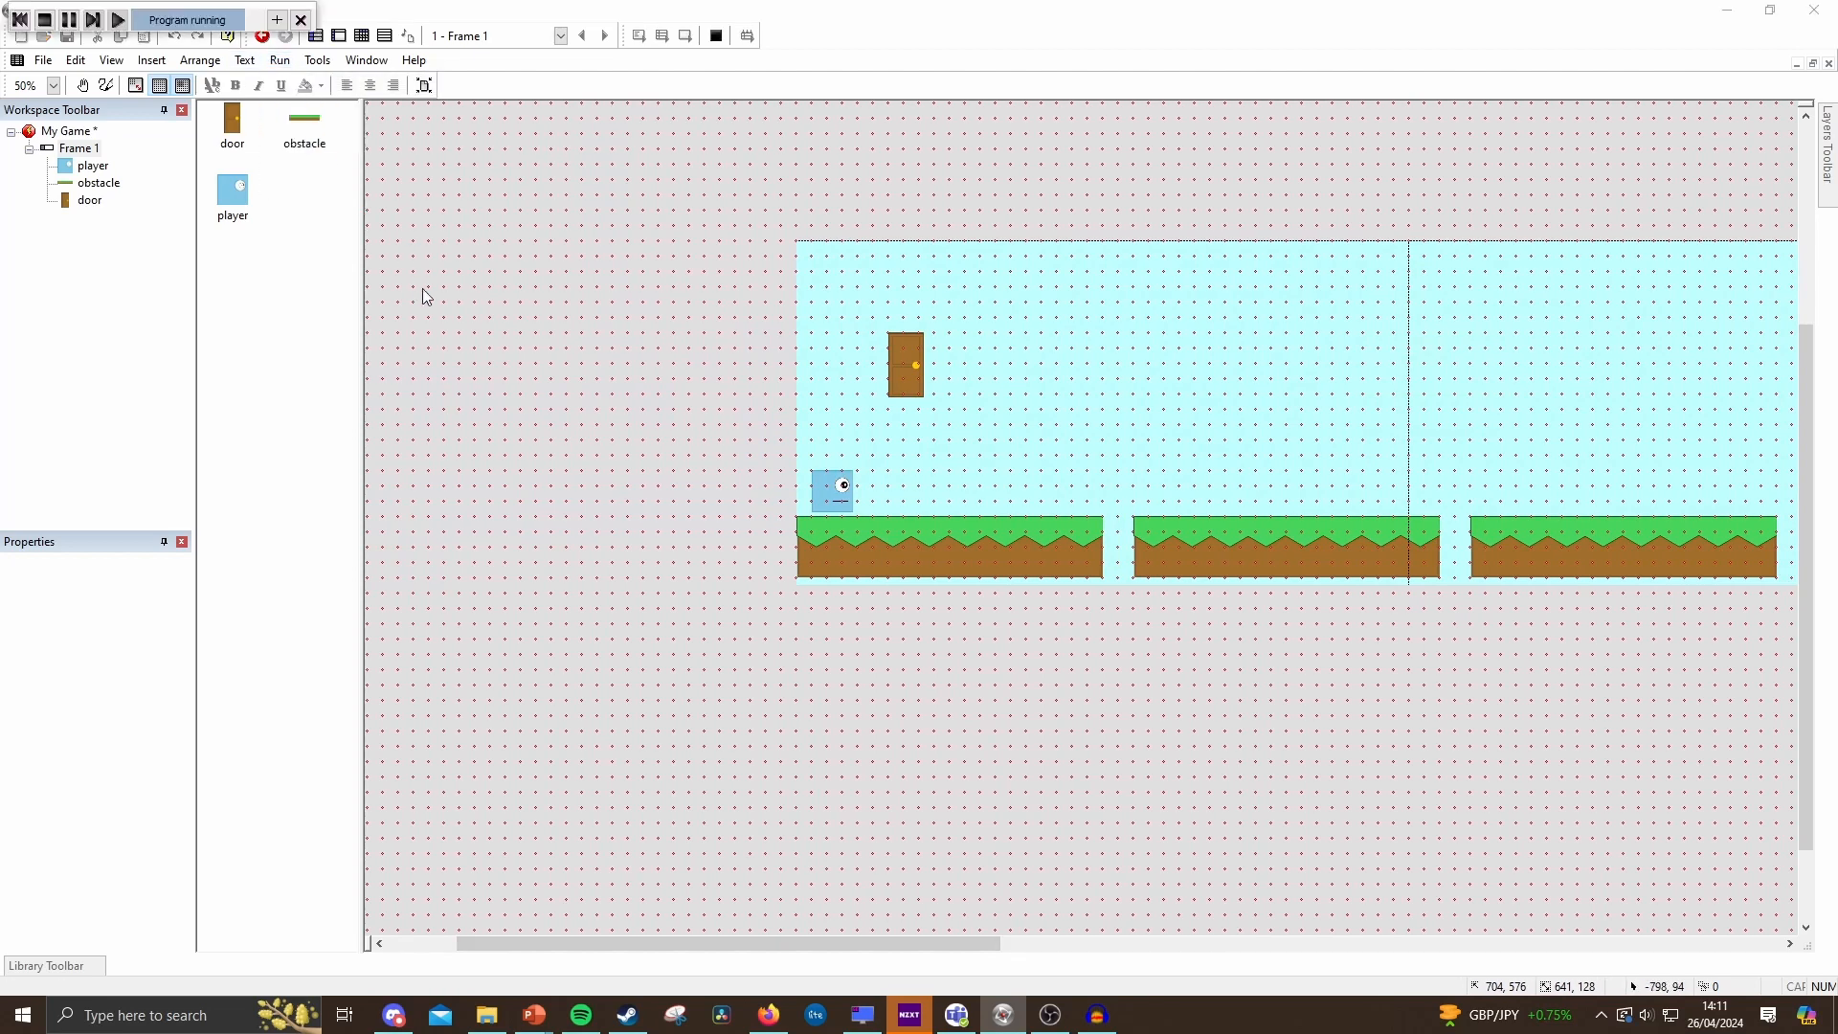
key(Right)
key(Up)
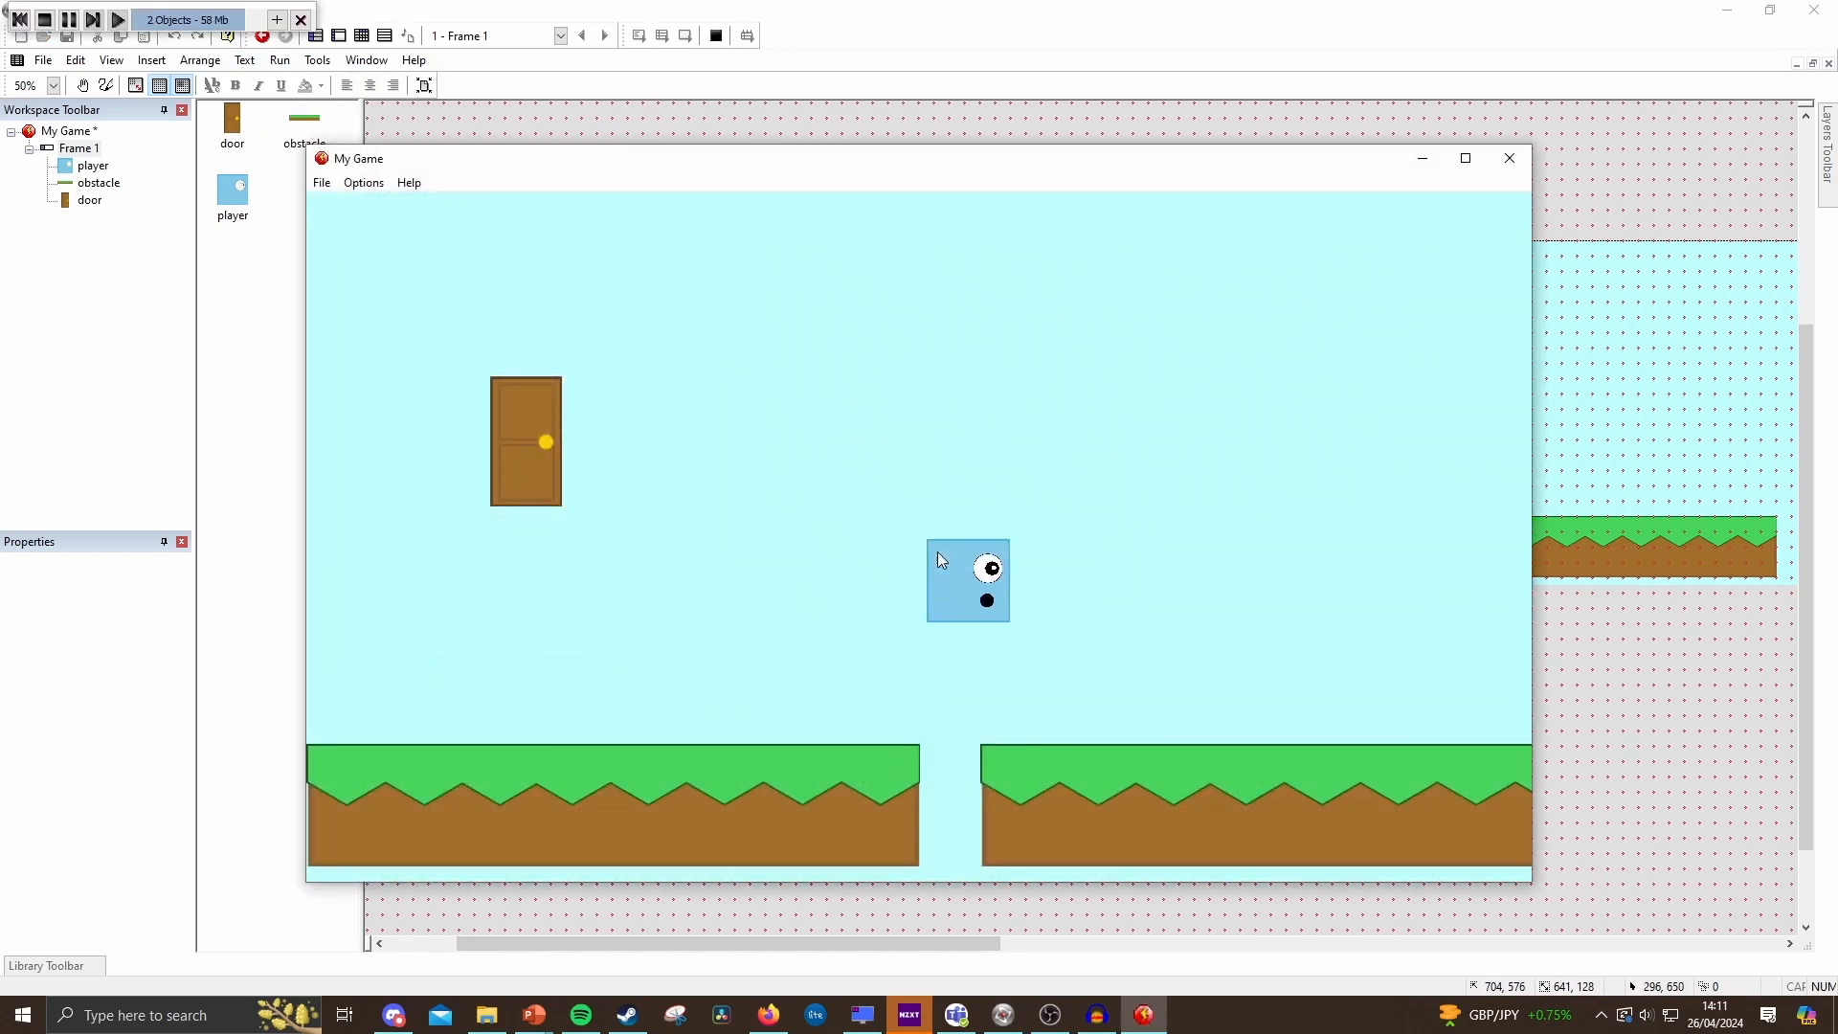
key(Right)
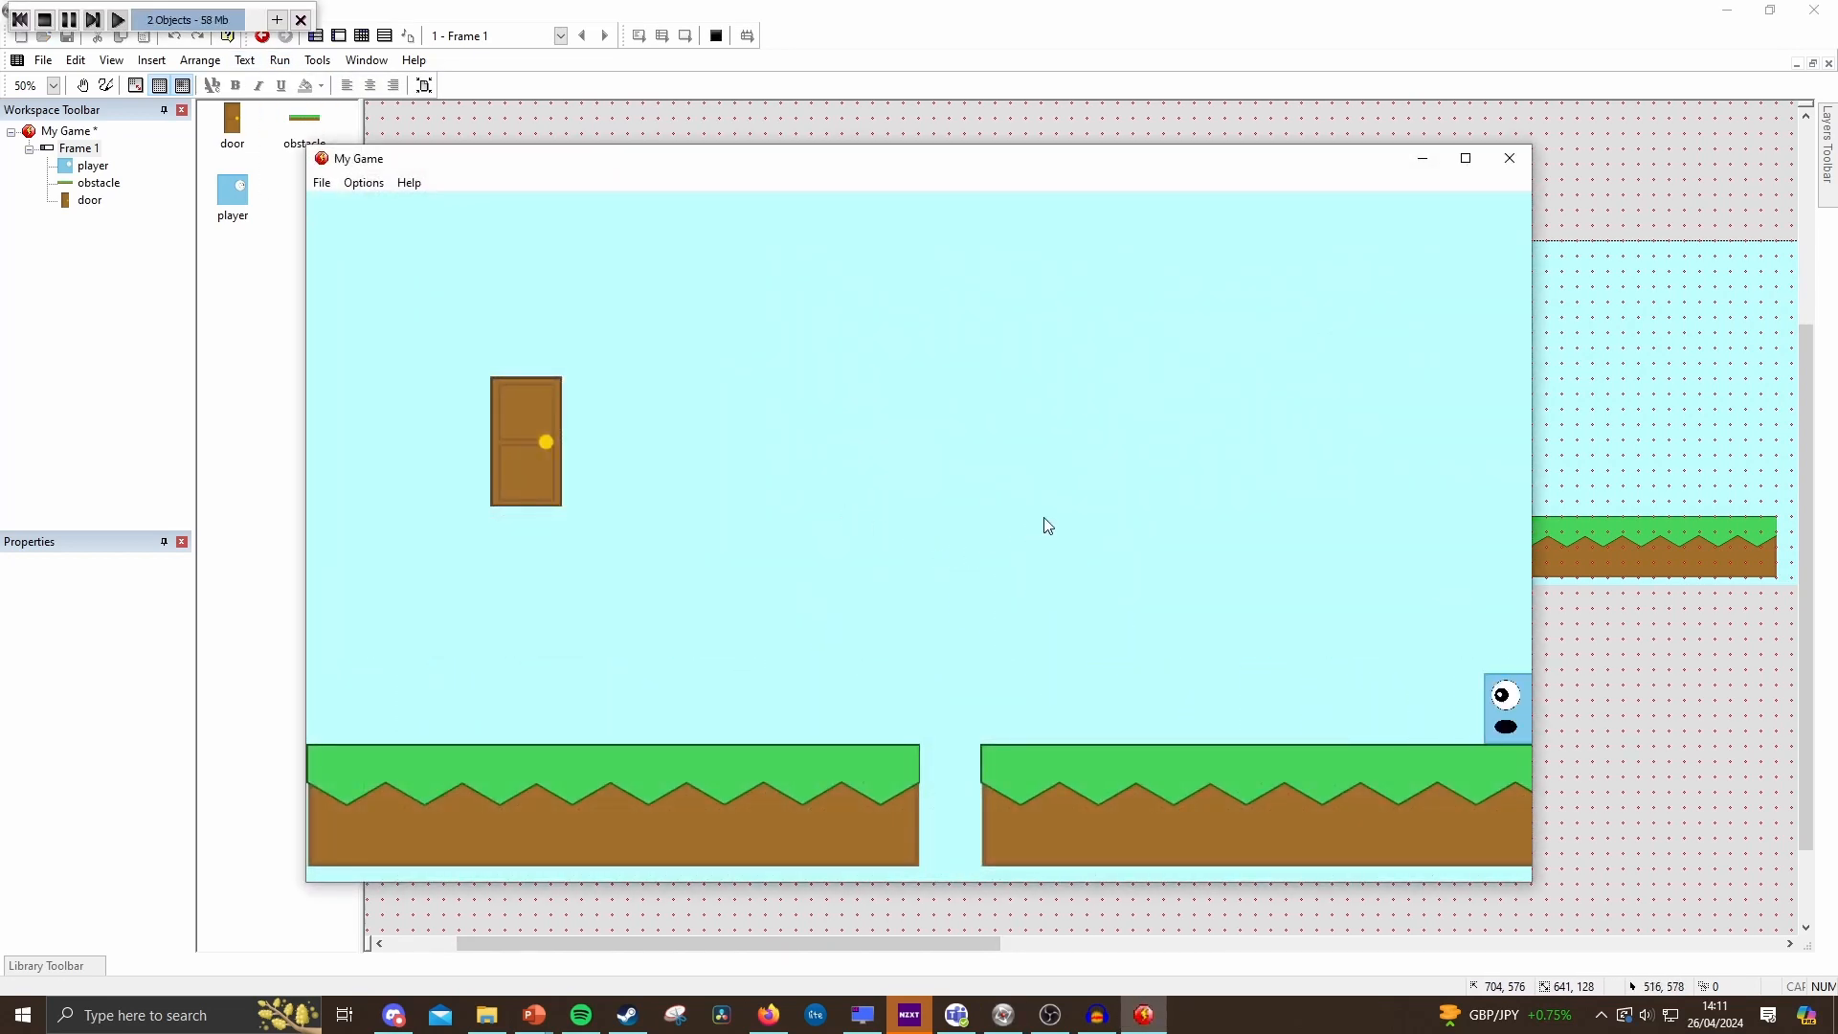
key(Left)
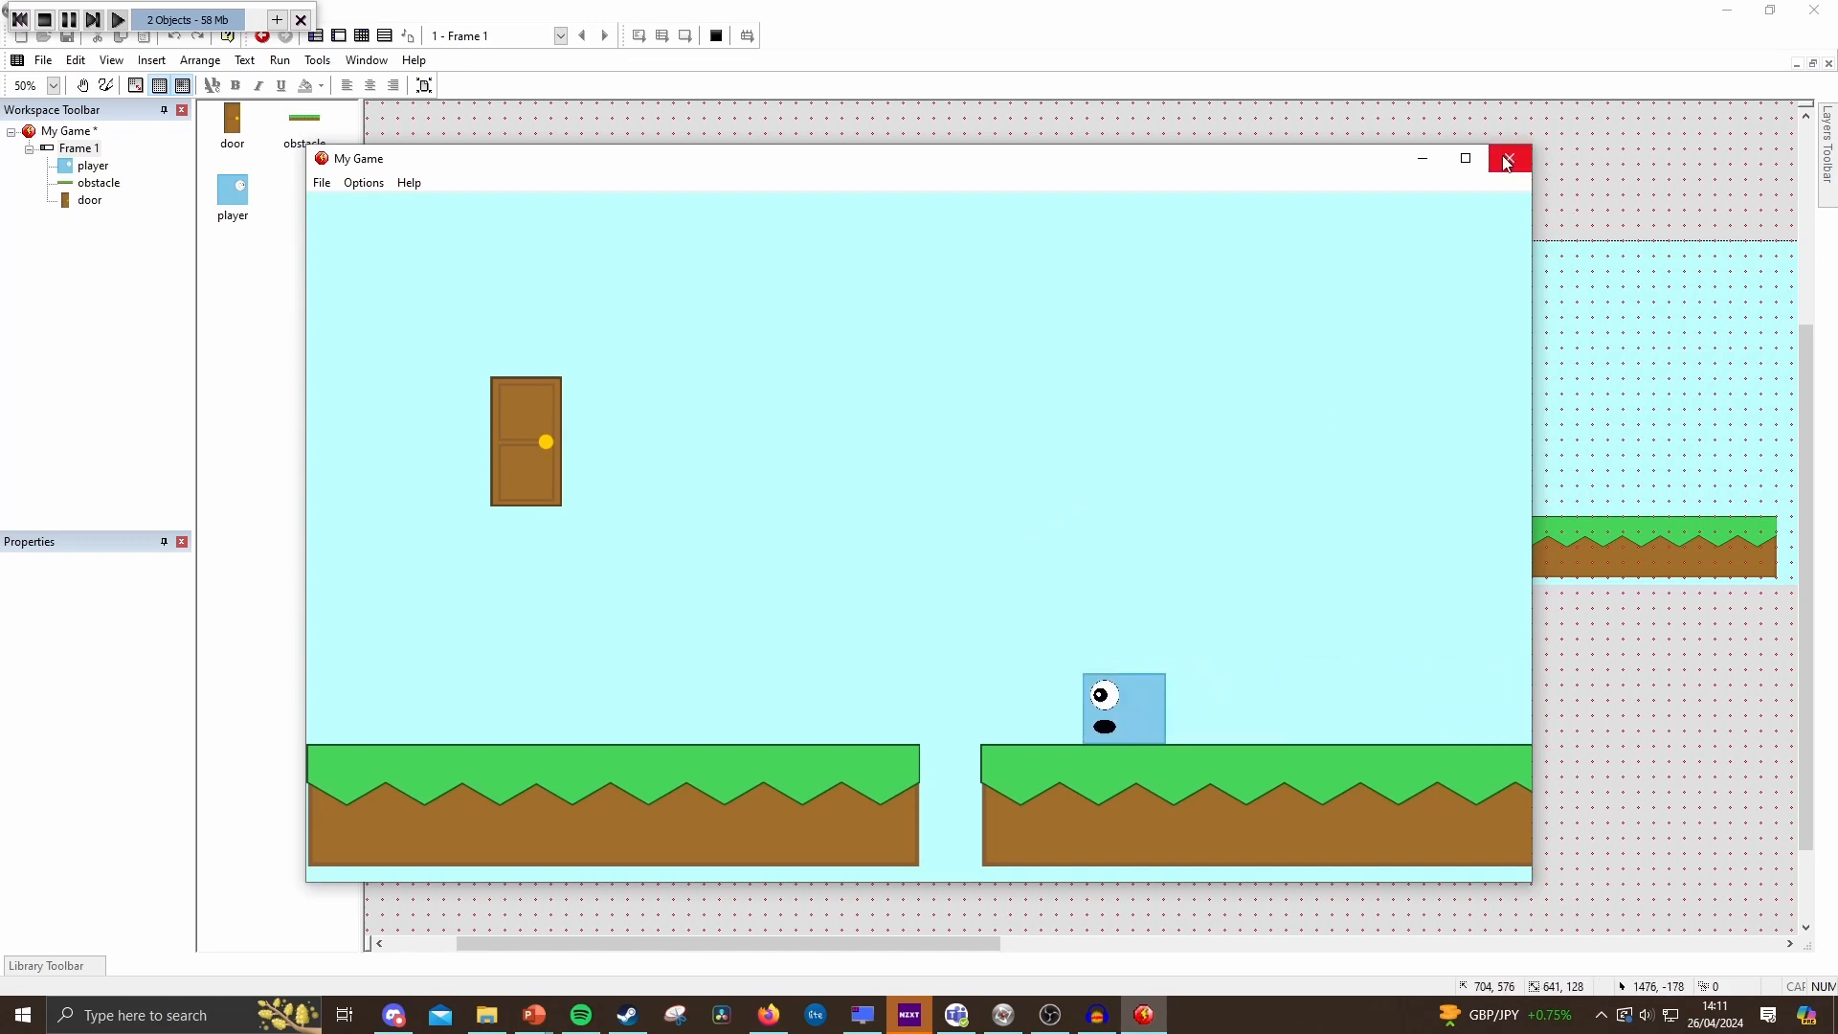
key(Up)
click(1507, 159)
Add an Always condition to the Collisions group in the event editor of Frame 1.
key(ctrl+e)
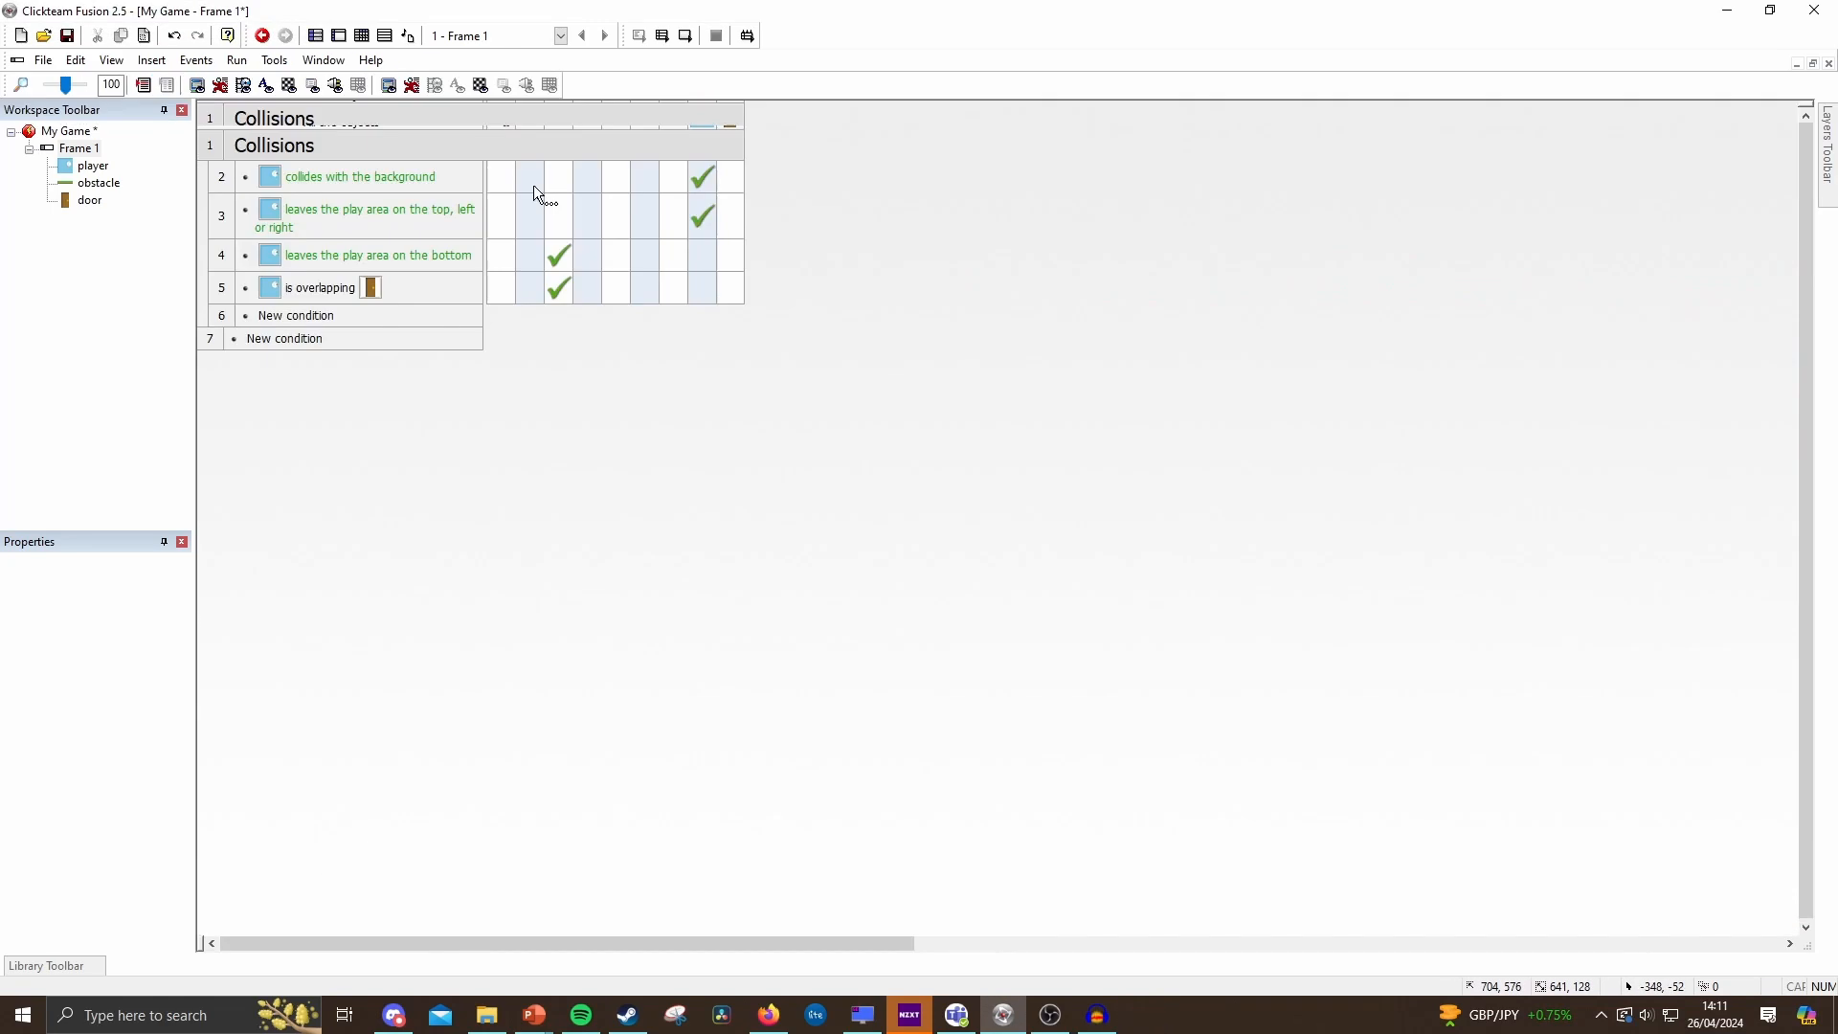
click(282, 315)
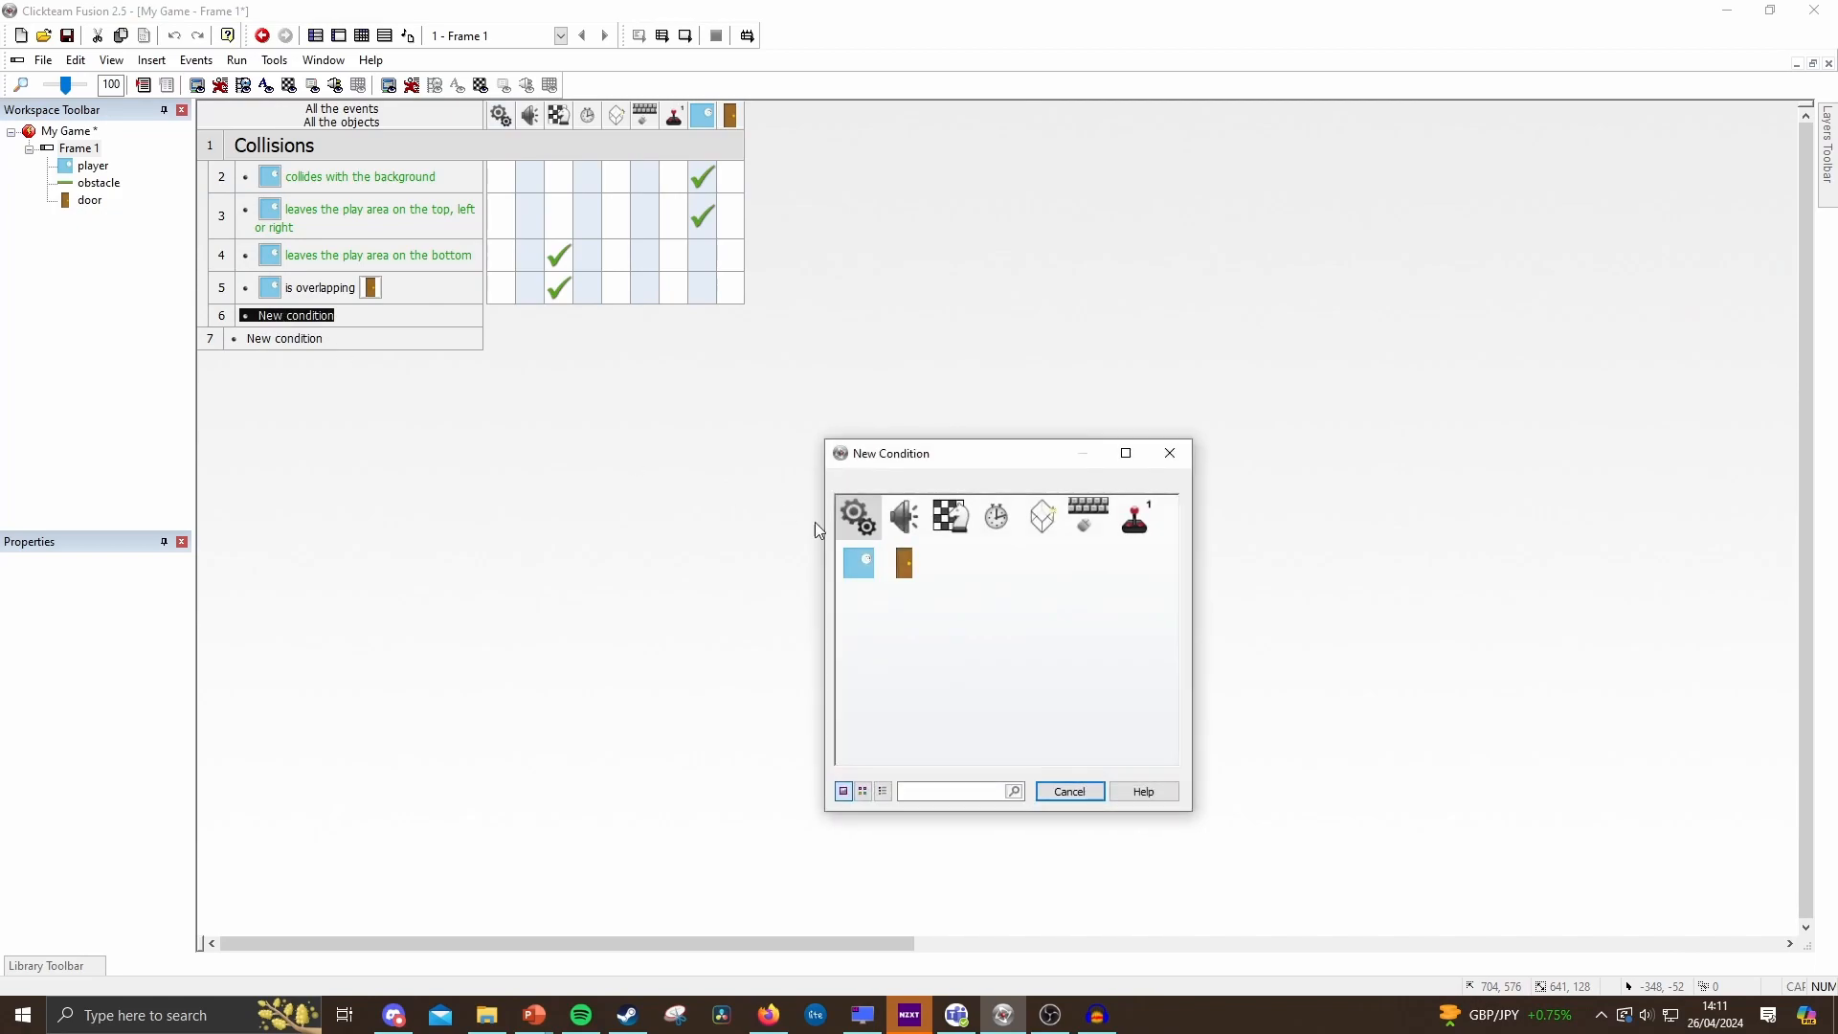
click(859, 519)
click(866, 522)
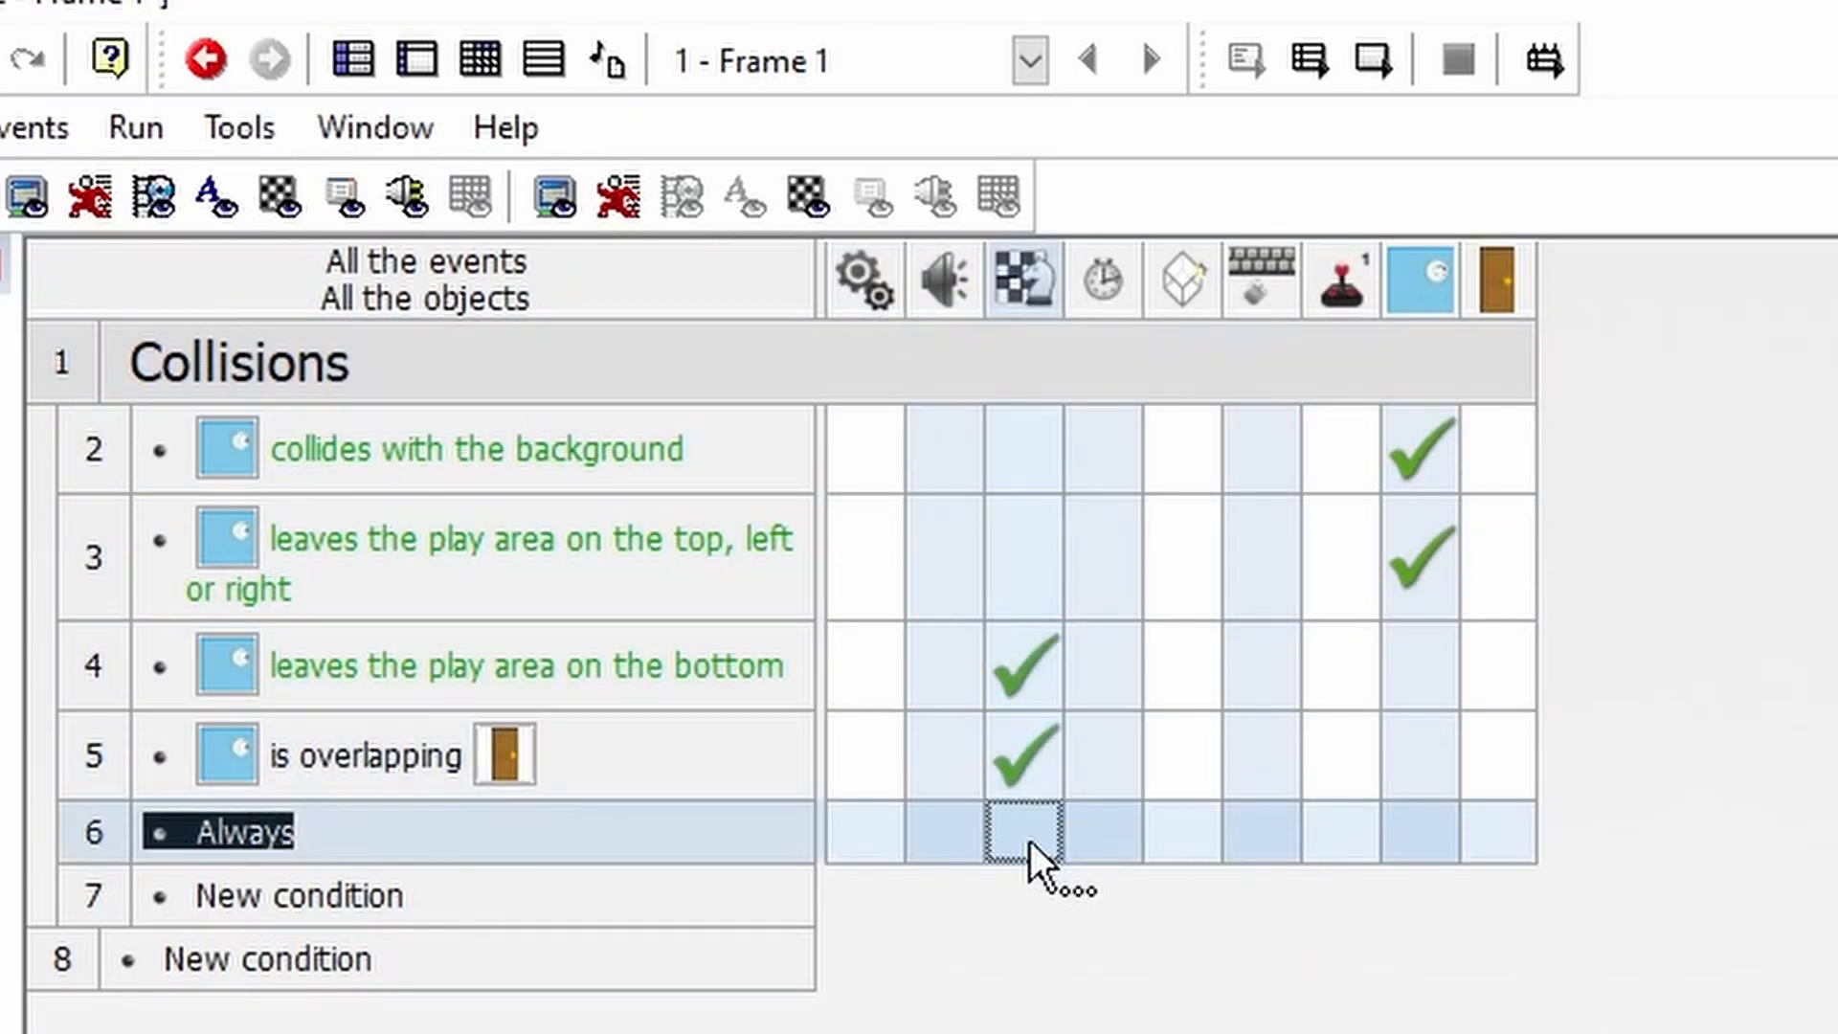
Give the Always event a storyboard action that centers the window position in the frame, relative to the player at X 1, Y 1.
click(1029, 841)
mouse_move(1498, 1033)
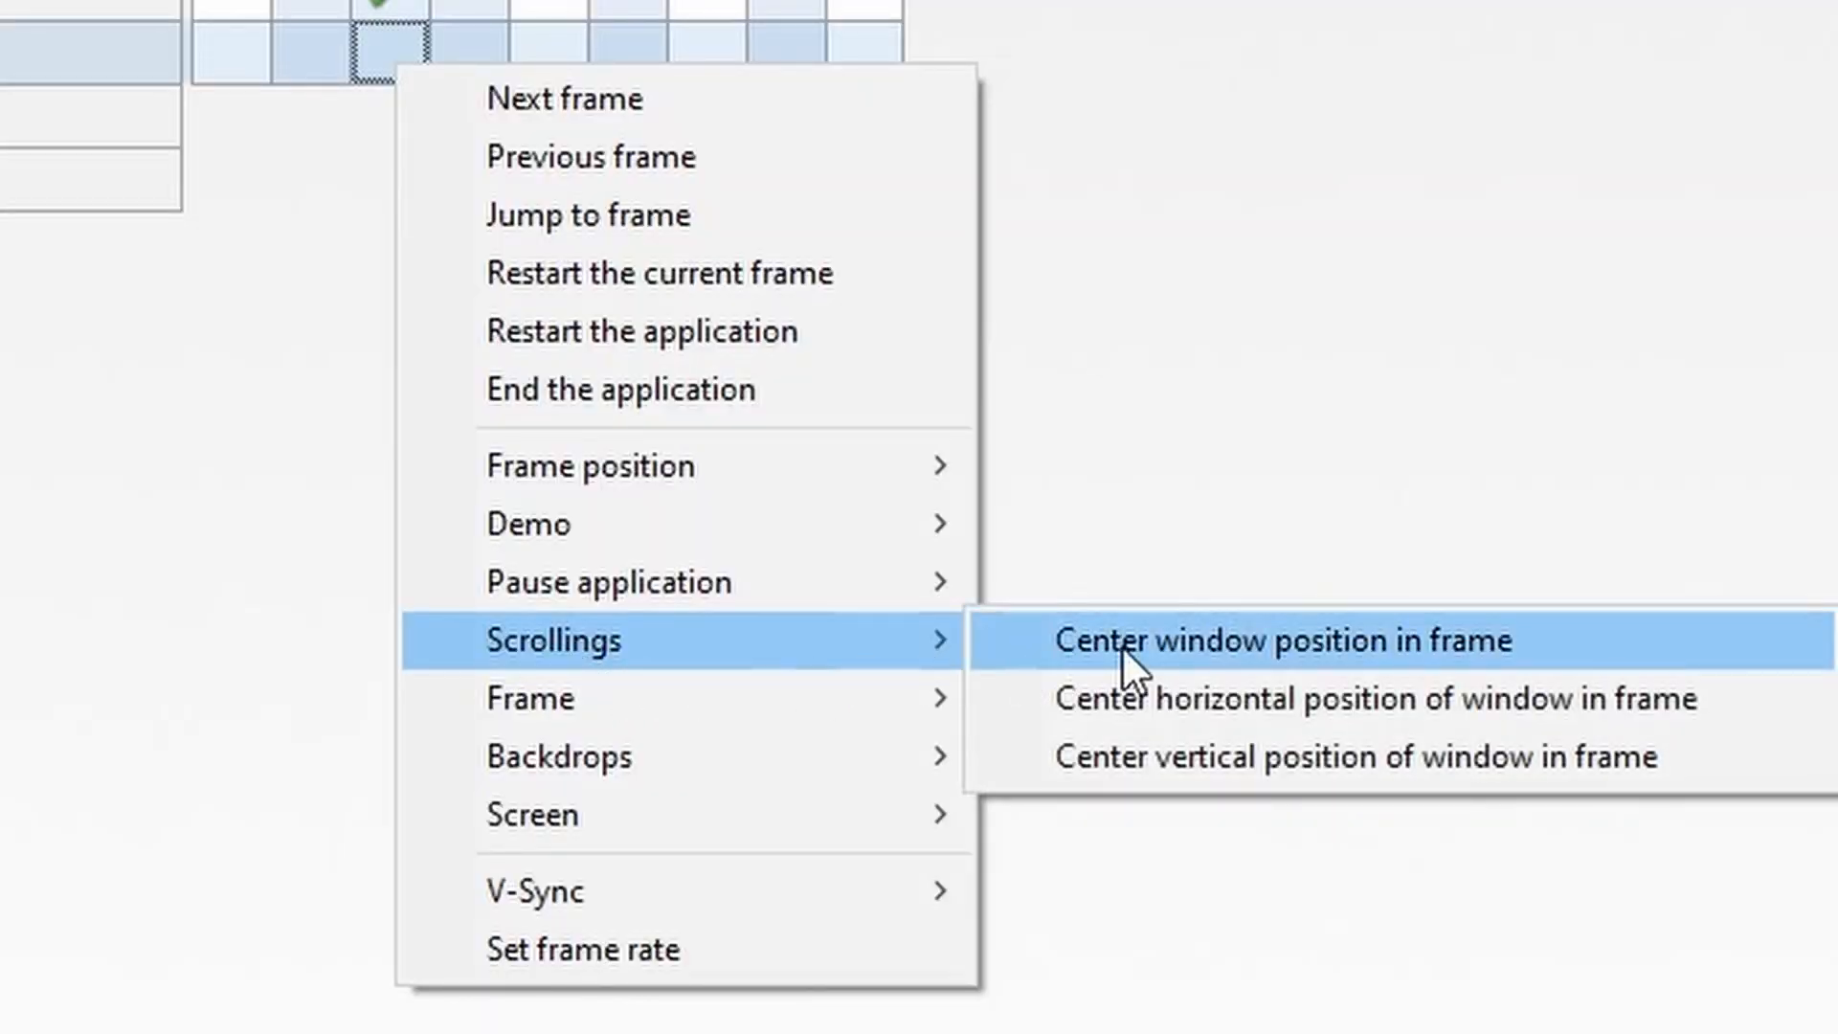
click(1121, 643)
click(1166, 543)
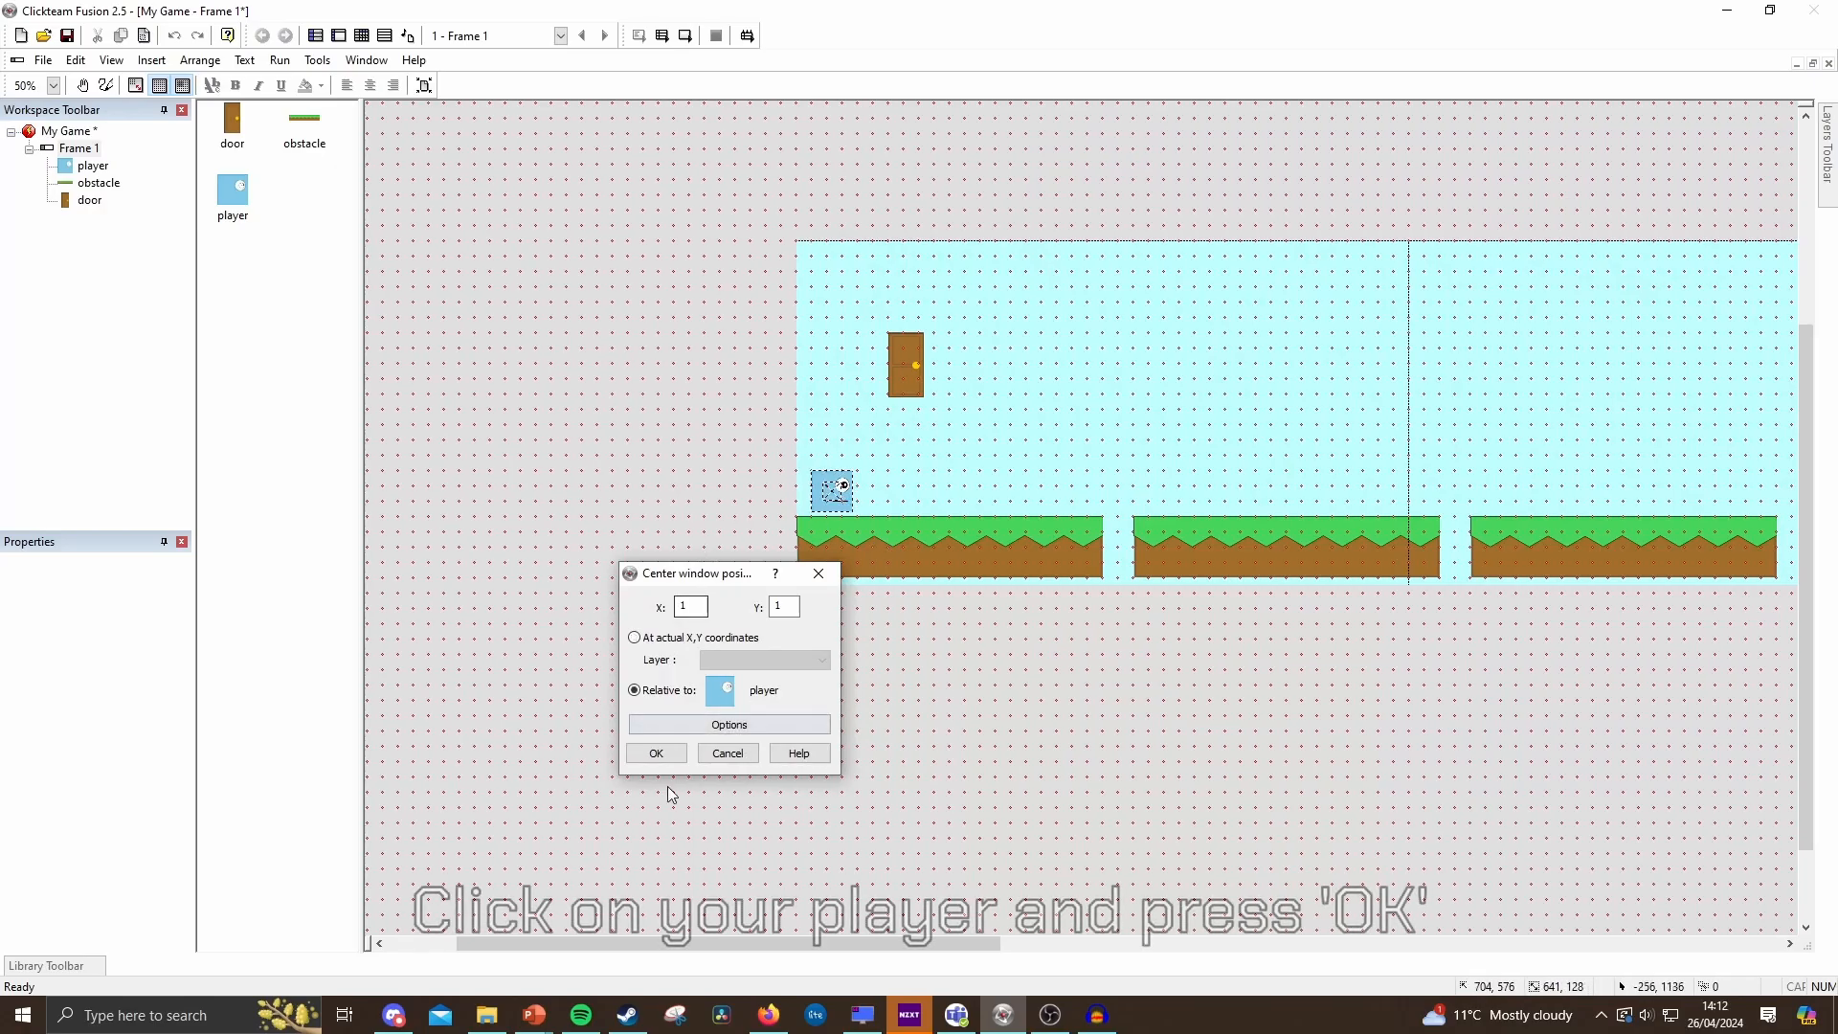
click(684, 1033)
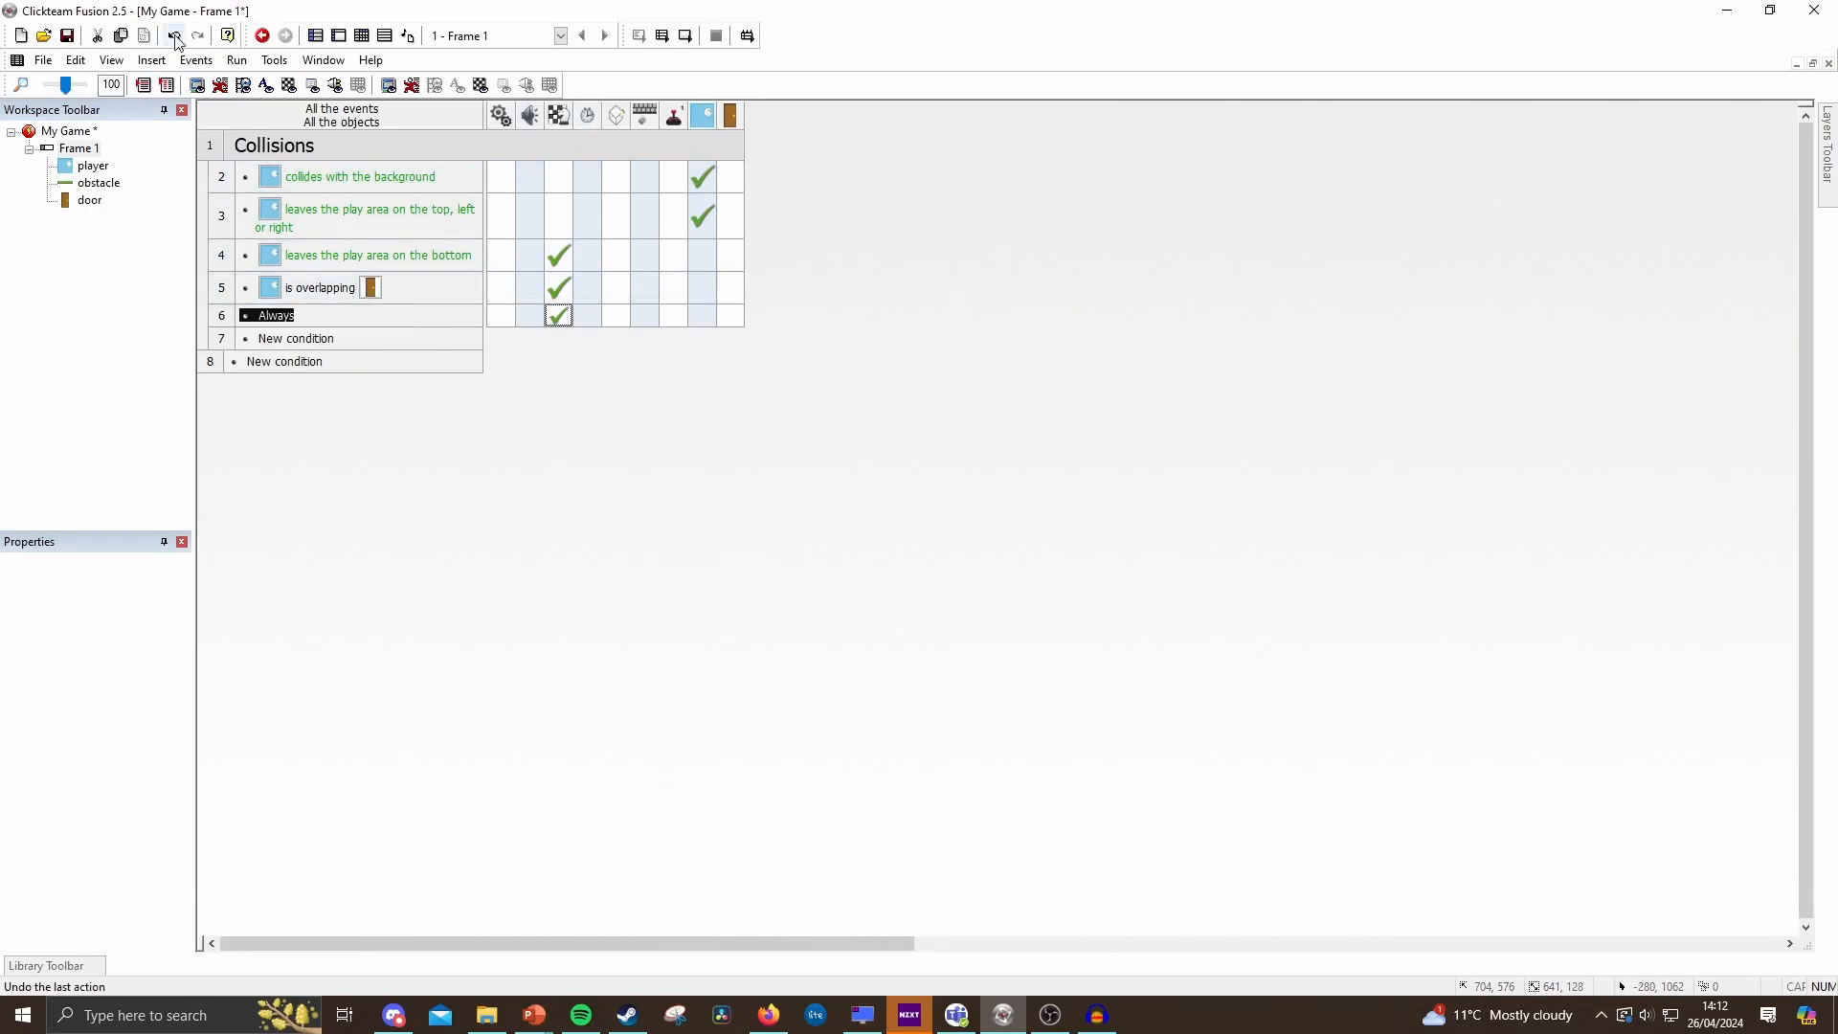
Test-run the game, jumping the player across the platforms to the far side and back to check the scrolling, and close it.
click(235, 62)
click(271, 126)
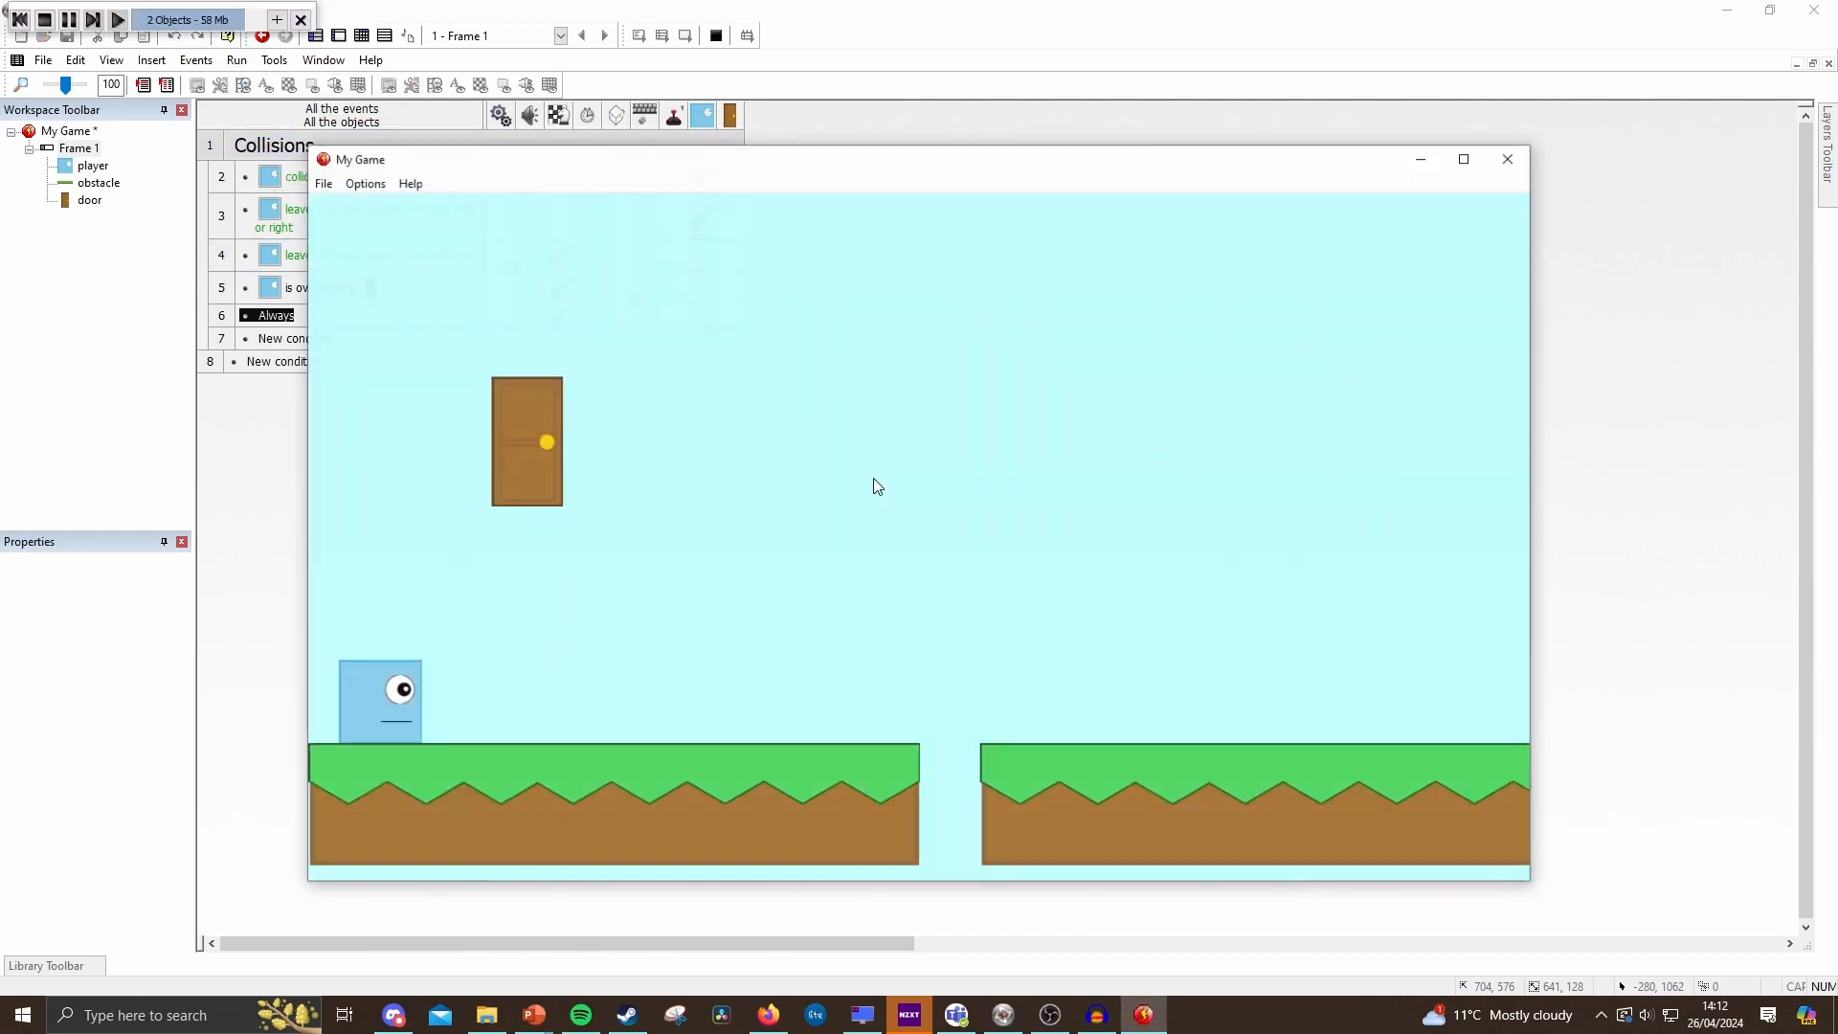
key(Right)
key(Up)
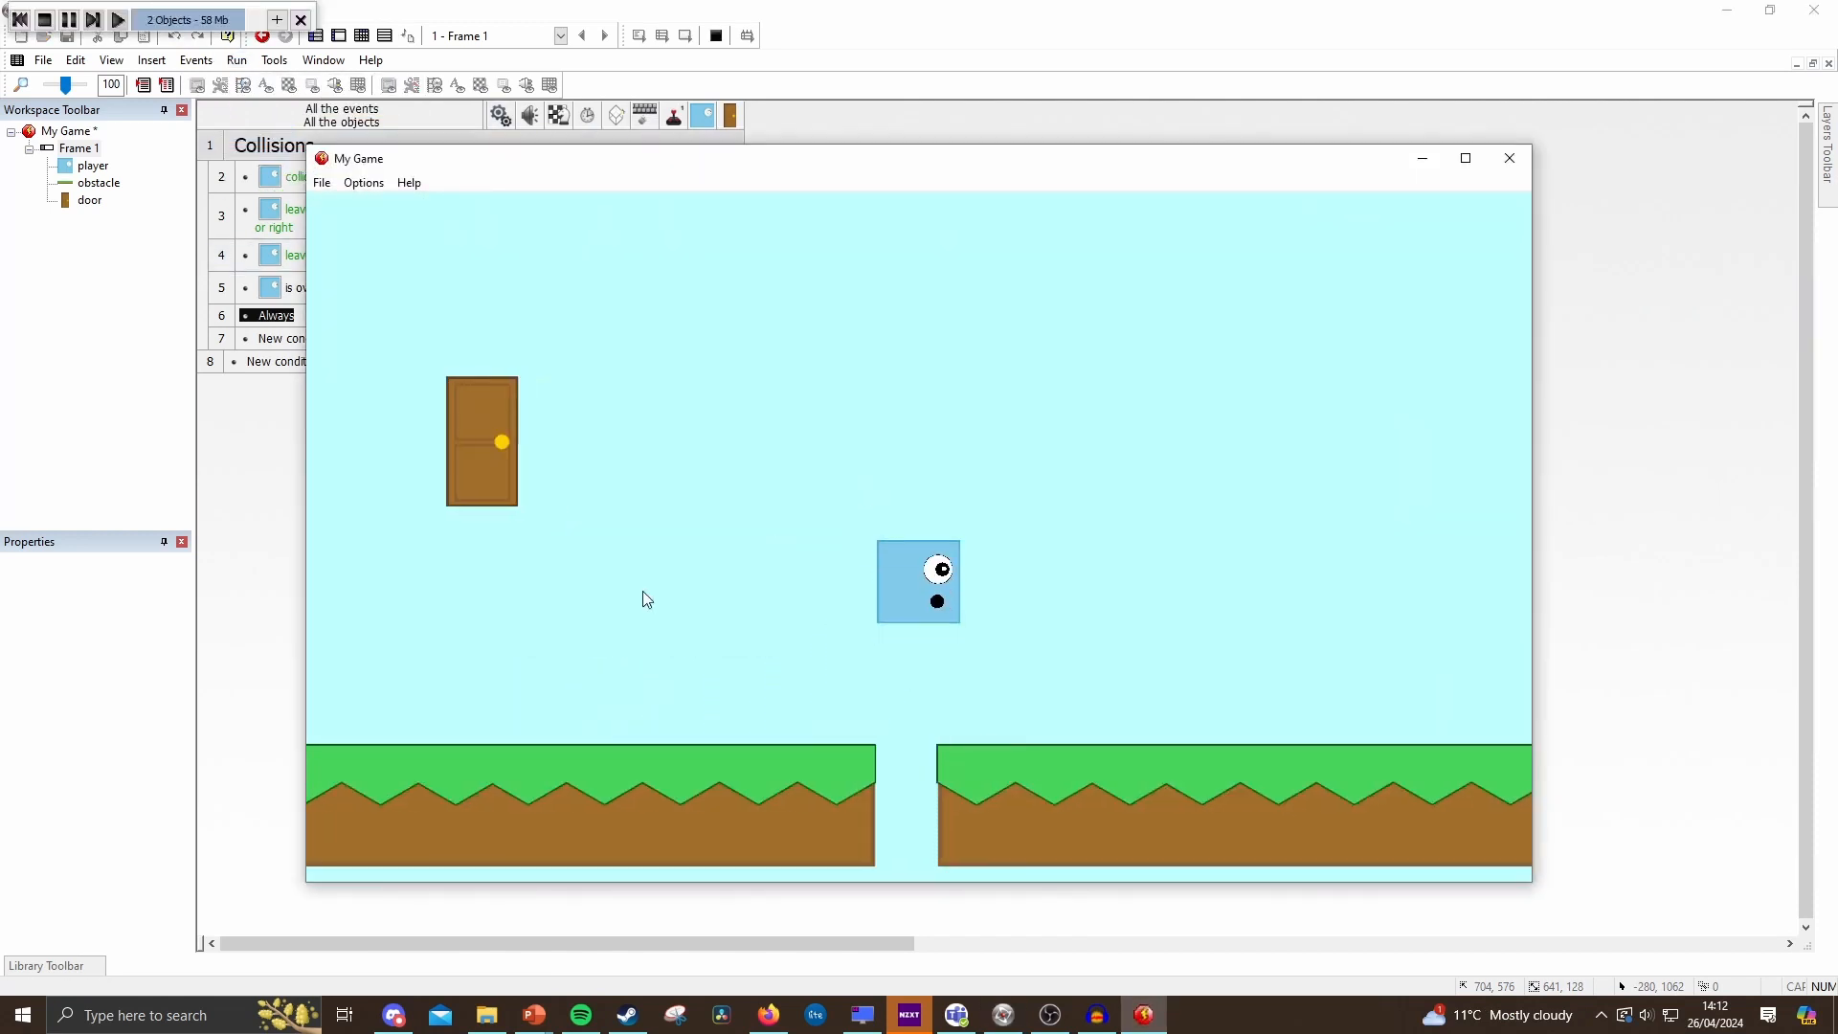
key(Right)
key(Up)
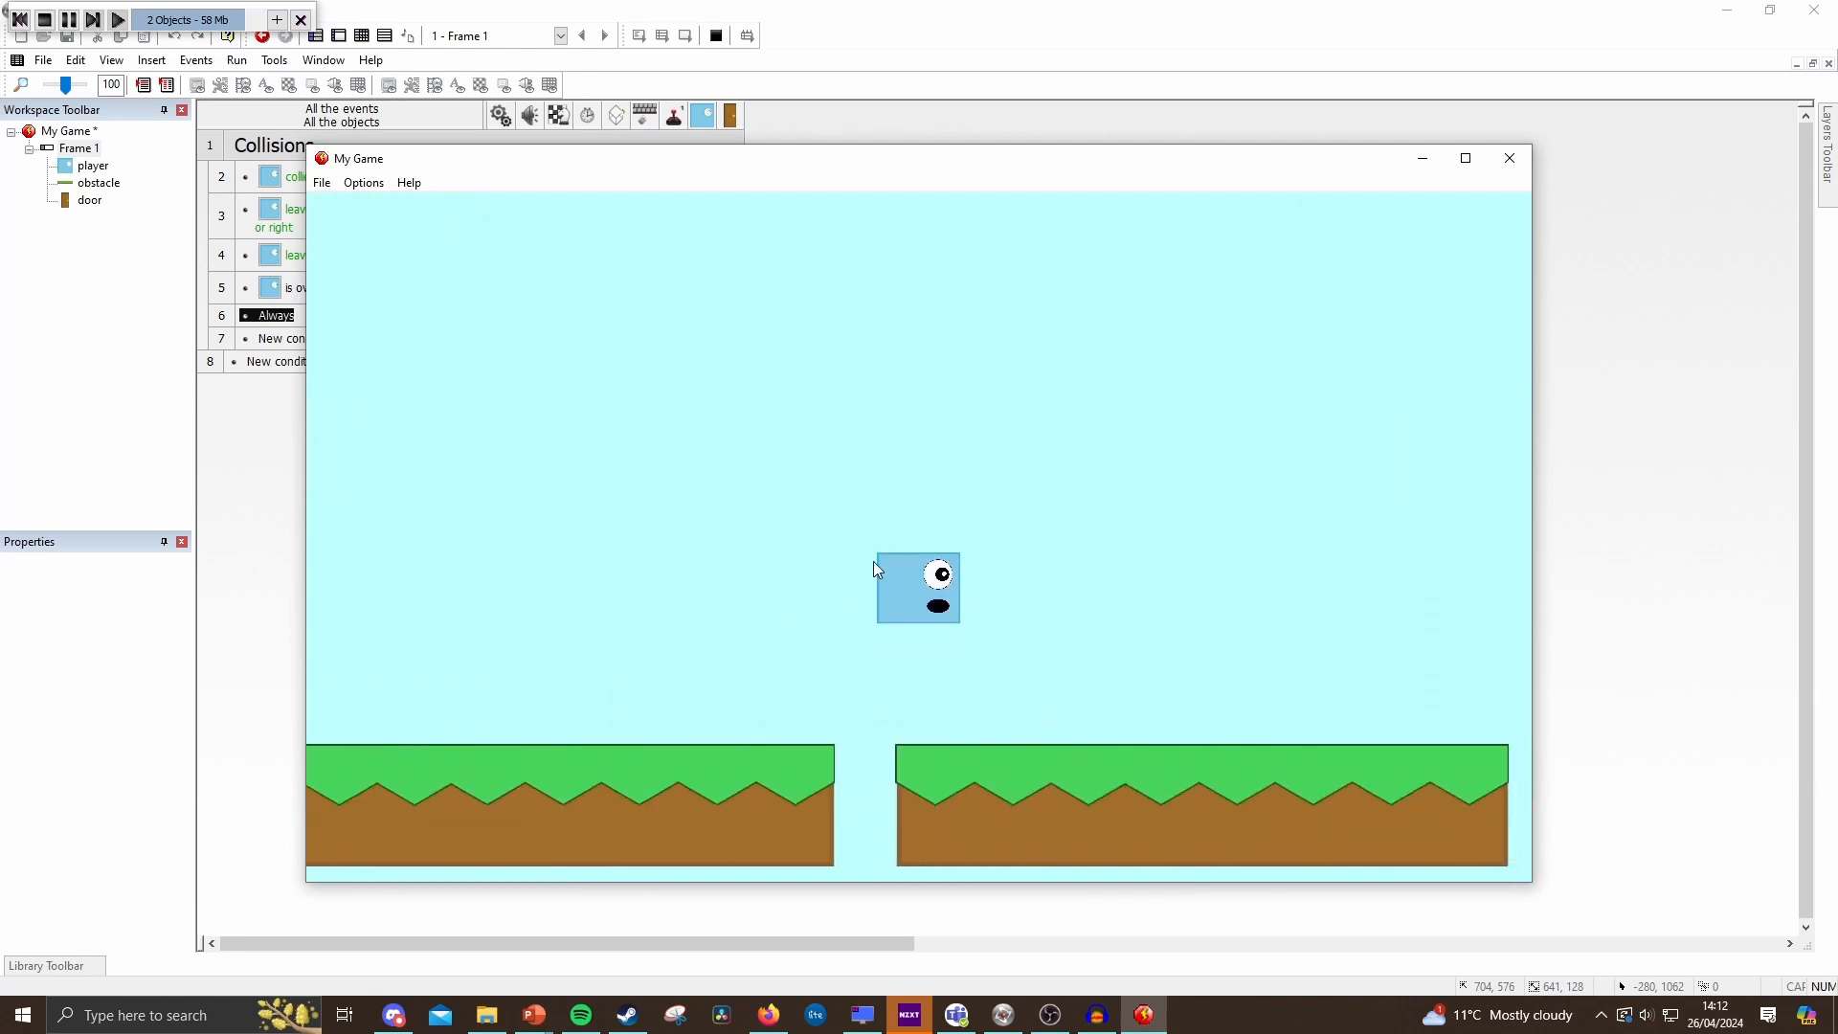
key(Right)
key(Up)
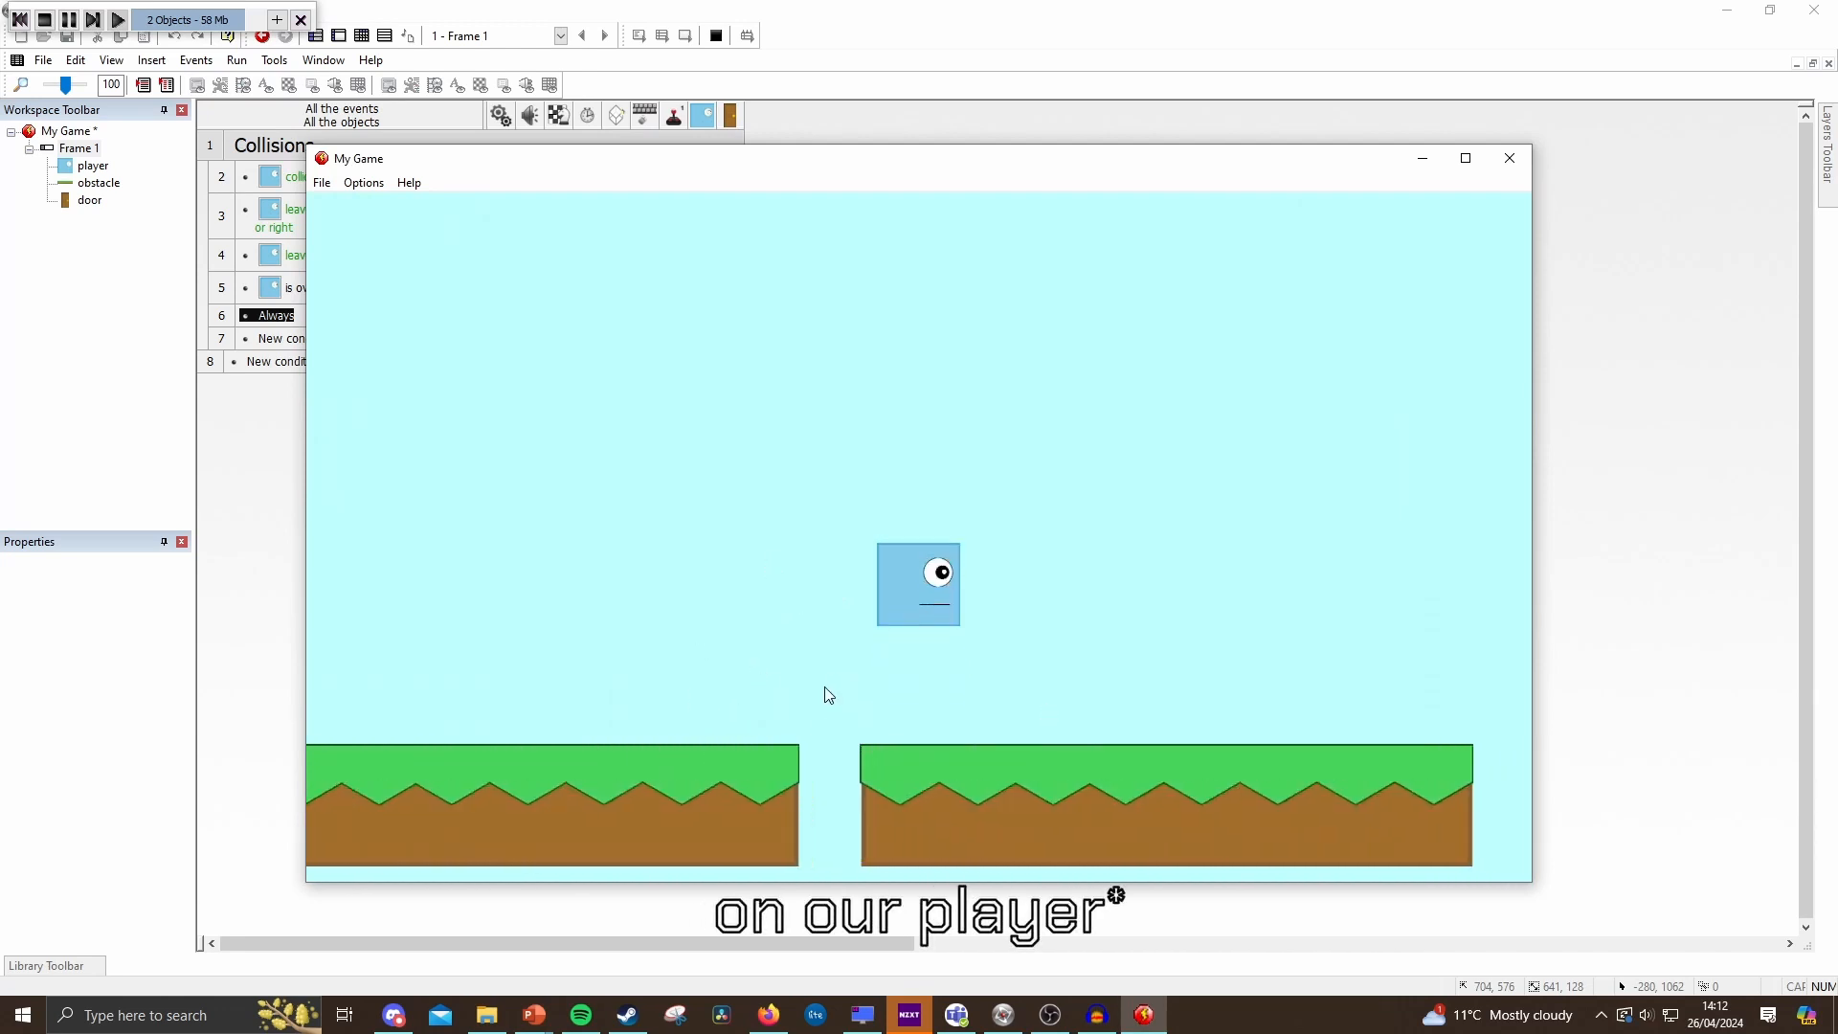
key(Right)
key(Up)
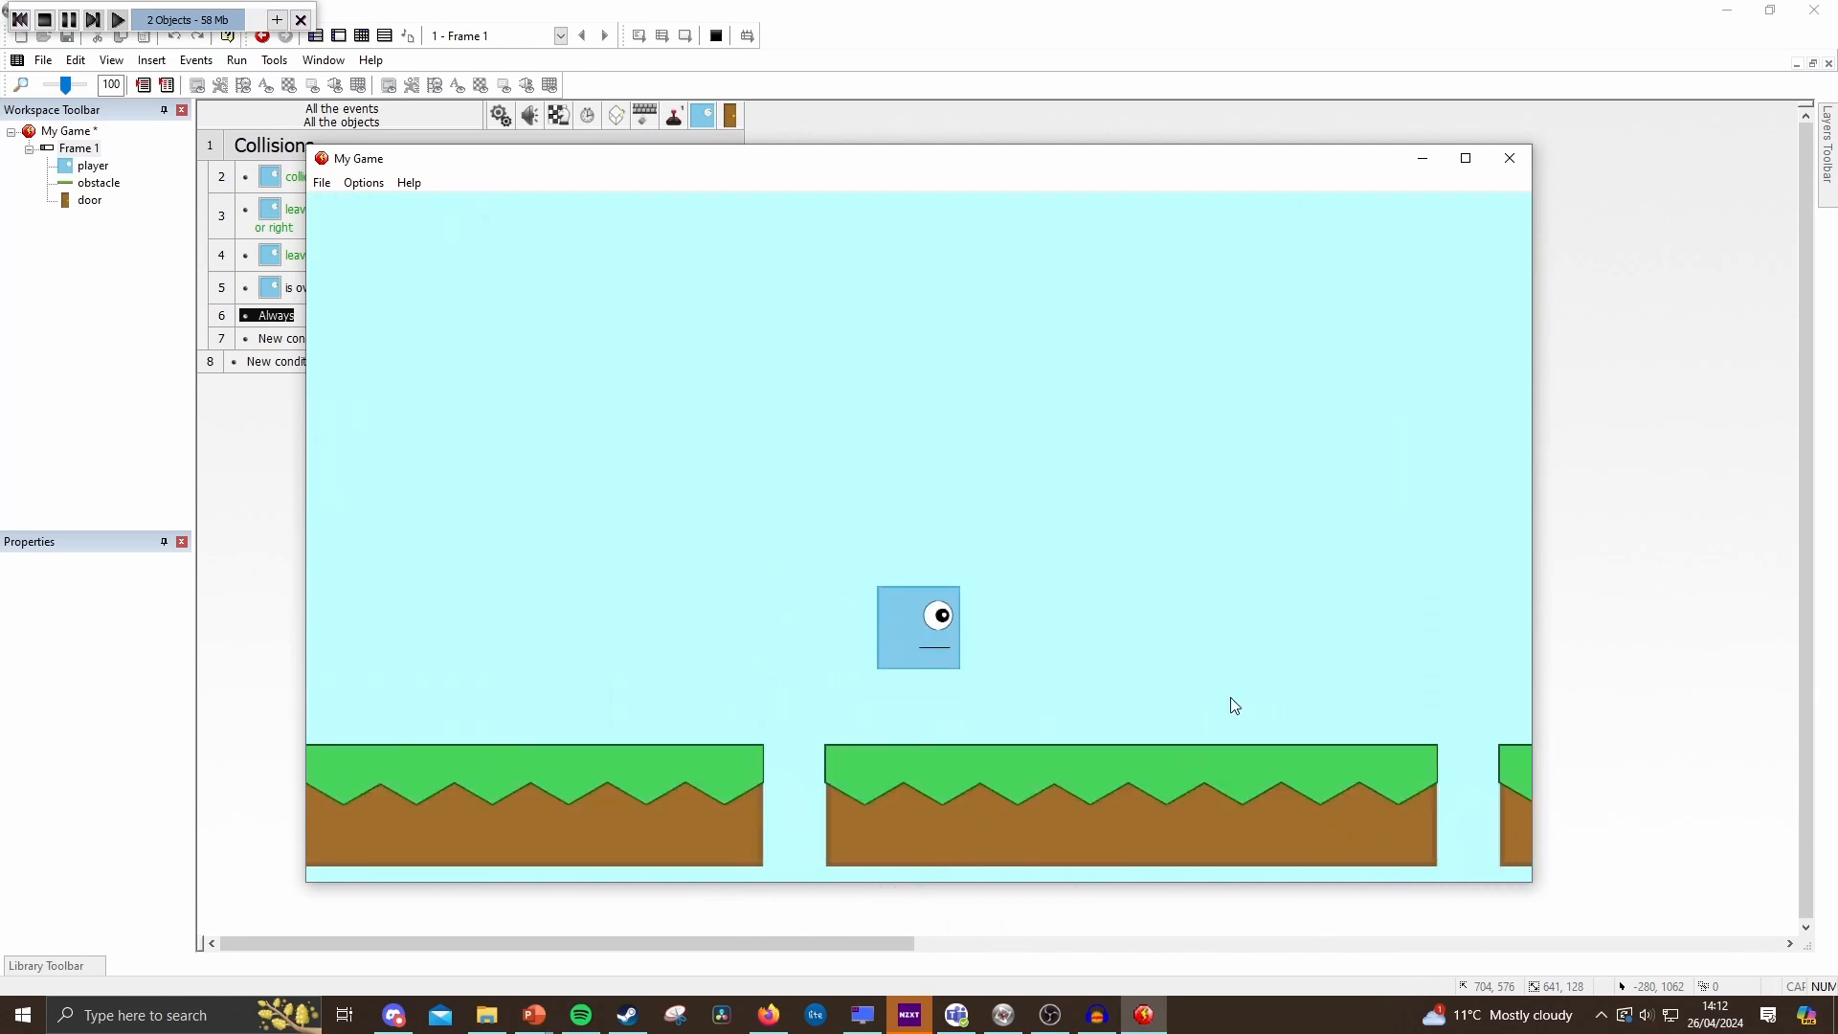
key(Right)
key(Up)
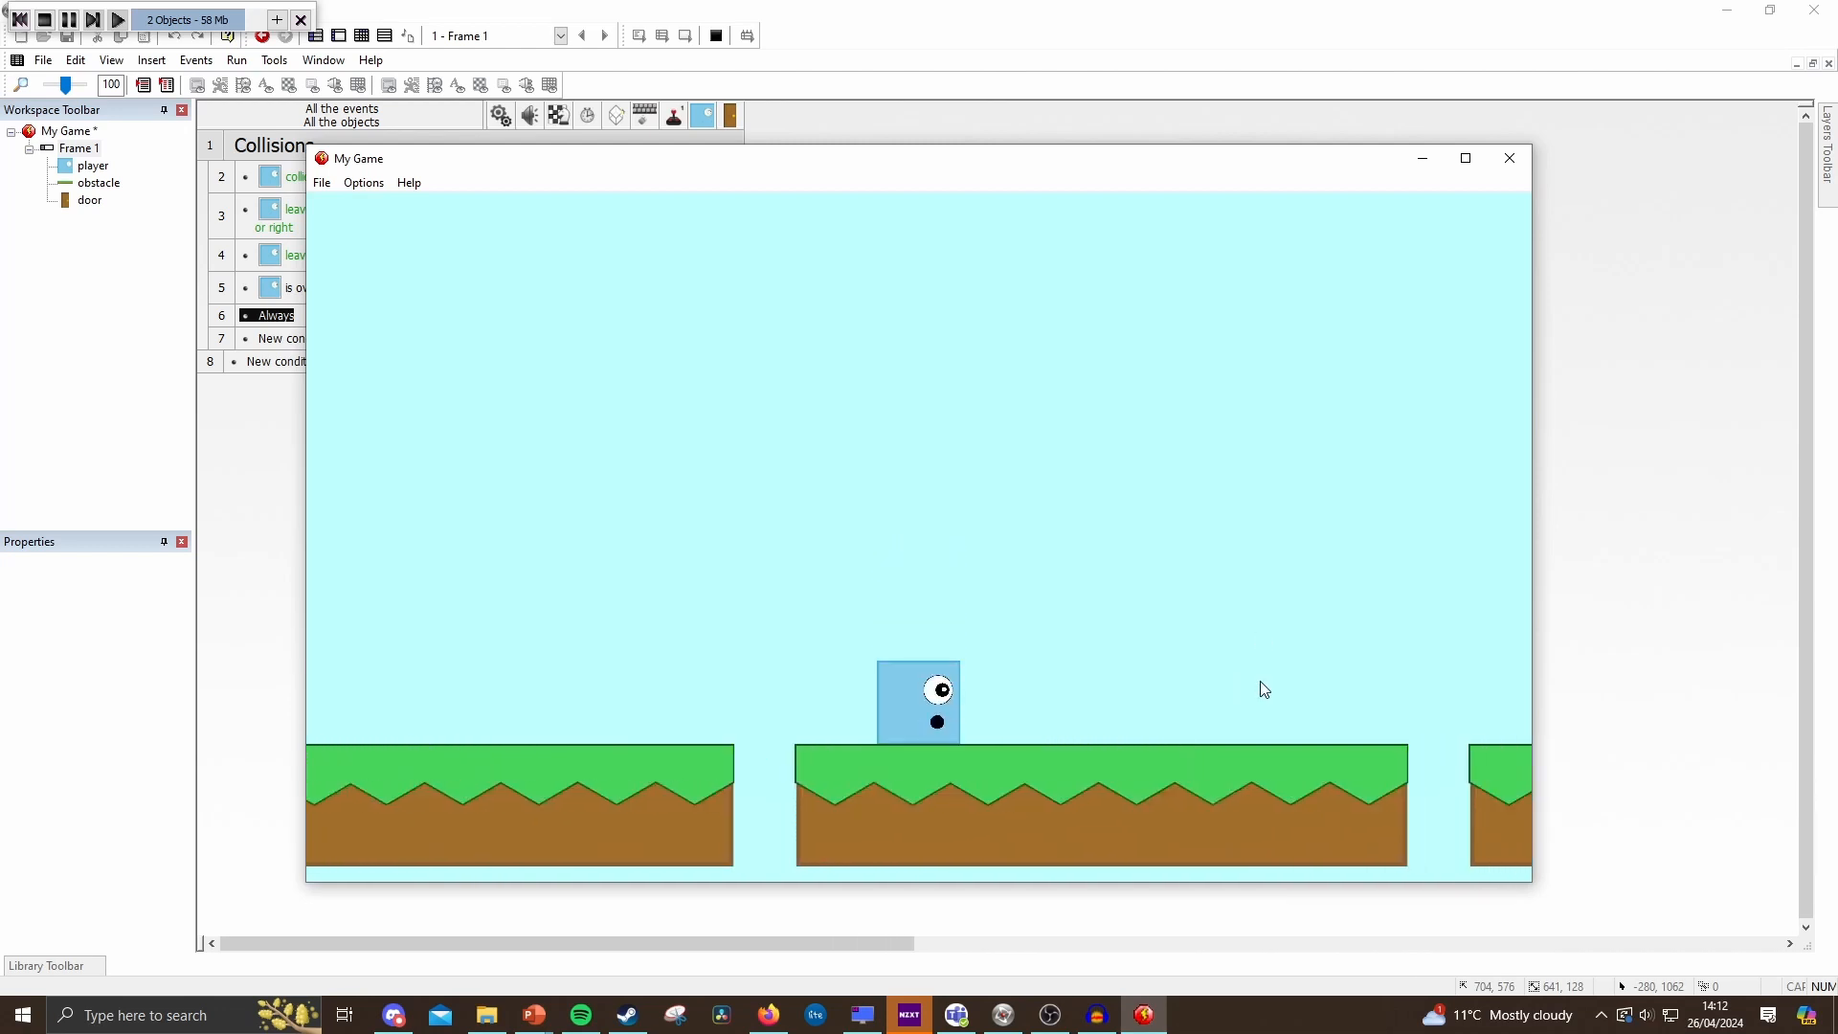
key(Right)
key(Up)
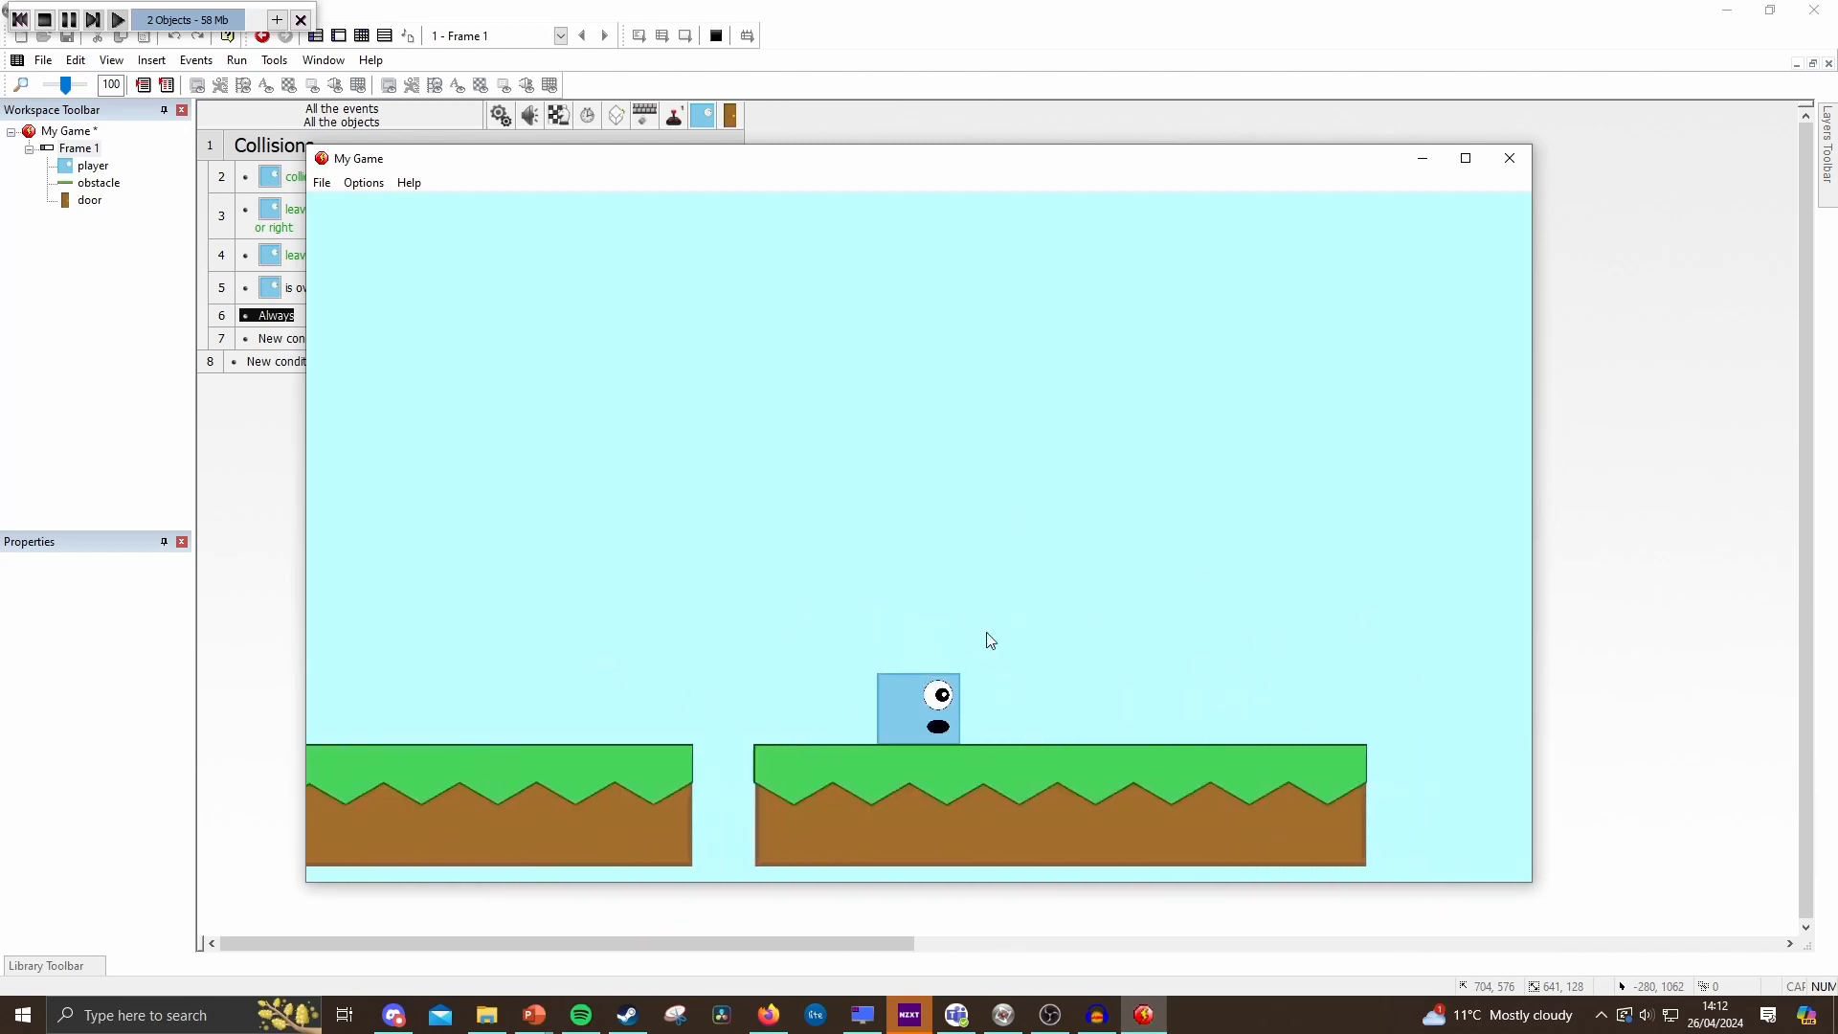
key(Left)
key(Up)
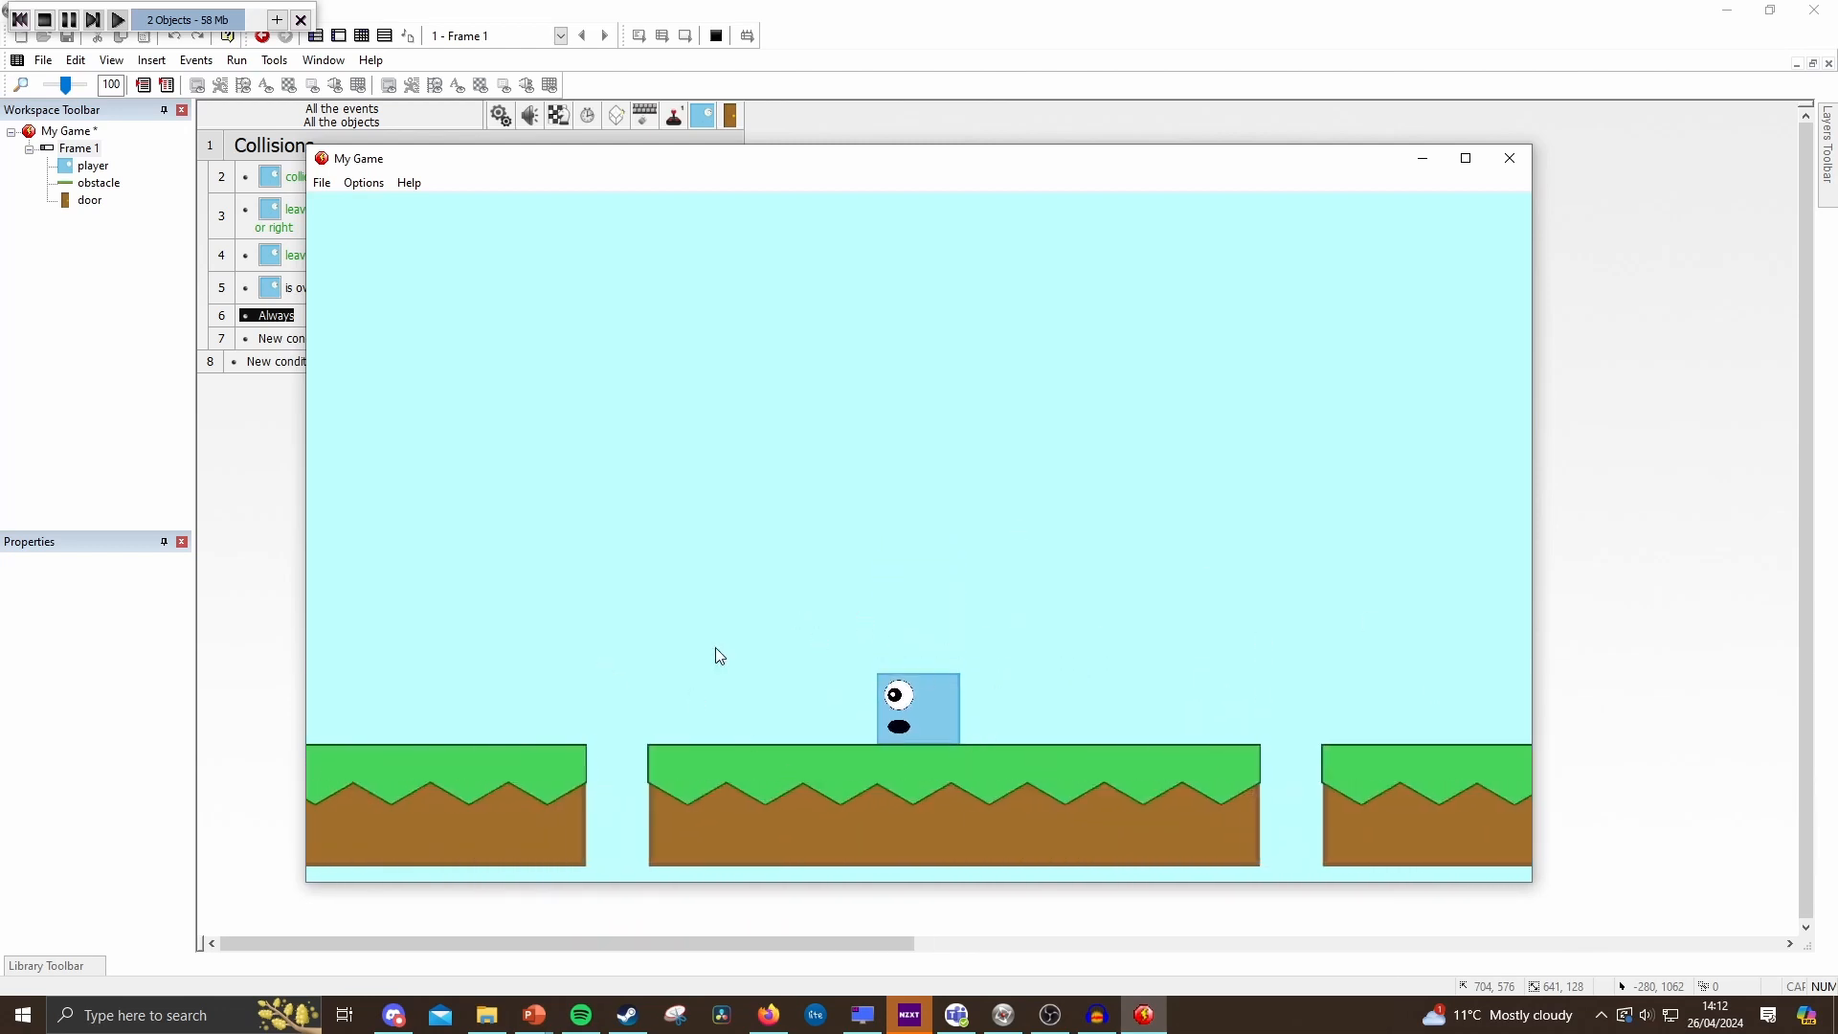
key(Up)
key(Up)
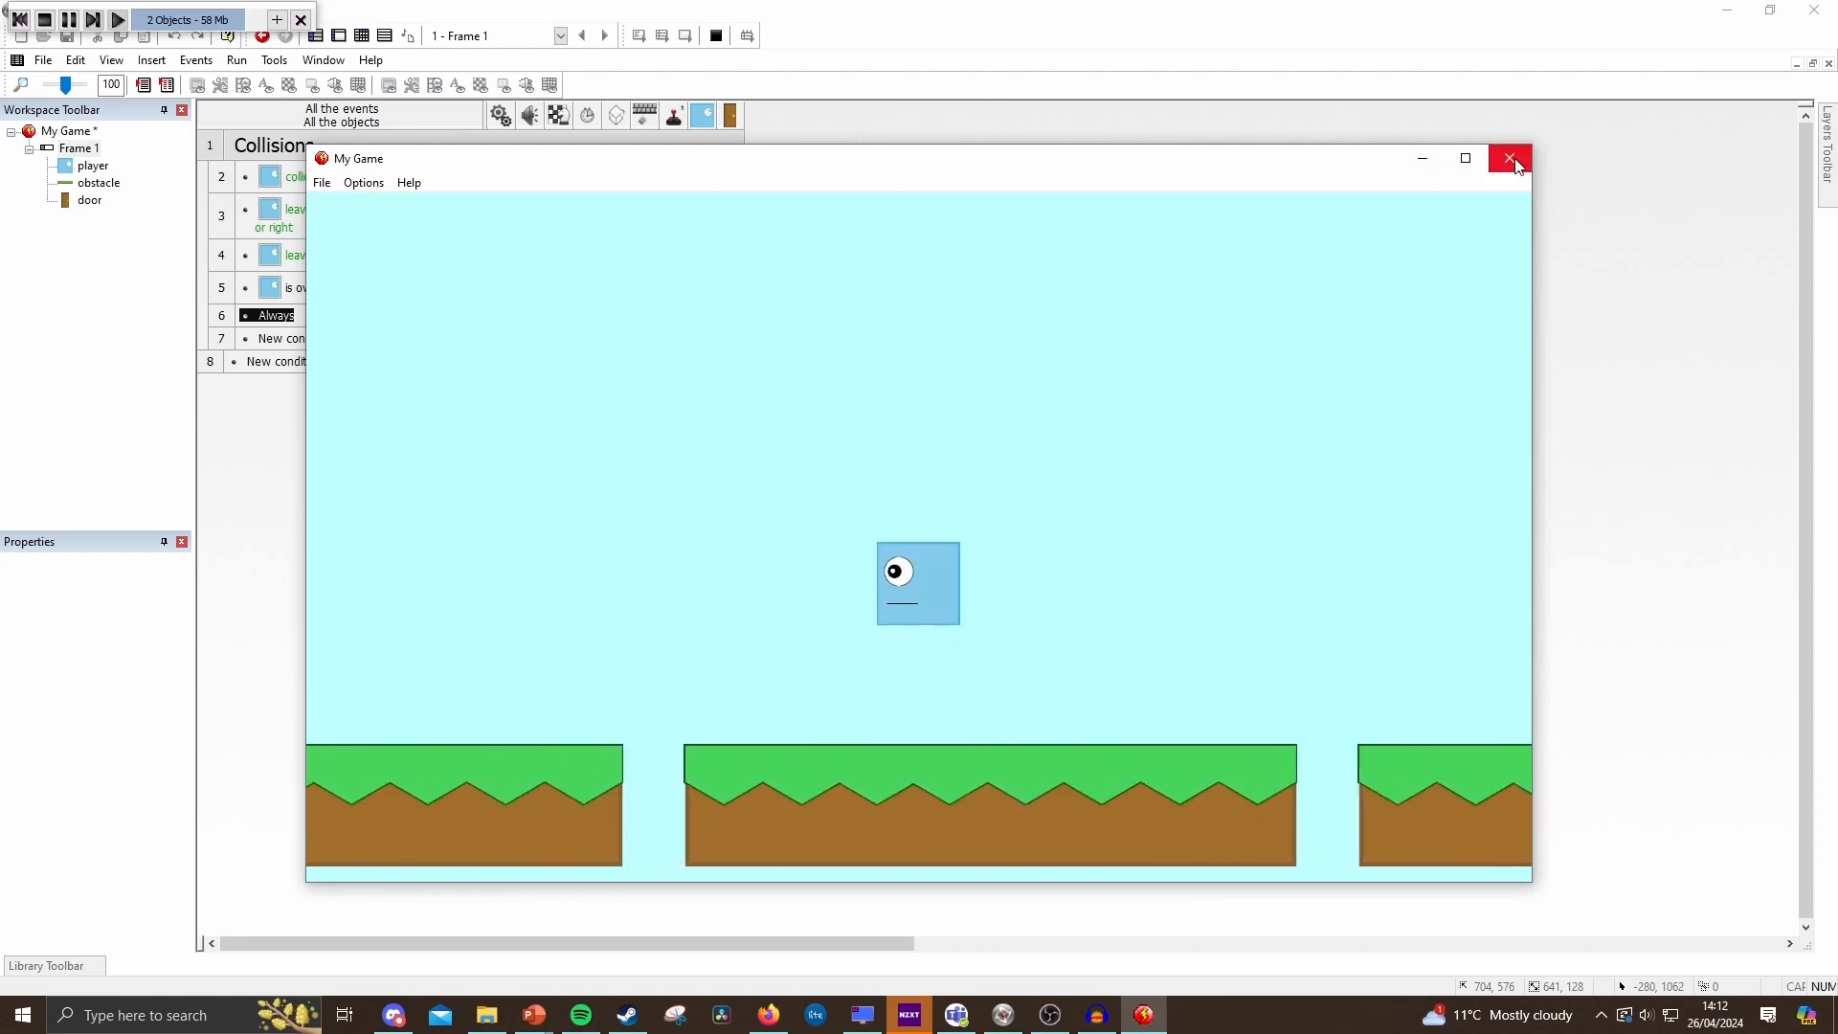
click(1509, 158)
Return to the Frame 1 layout and select the empty background layer 1 among the frame's layers.
double_click(84, 150)
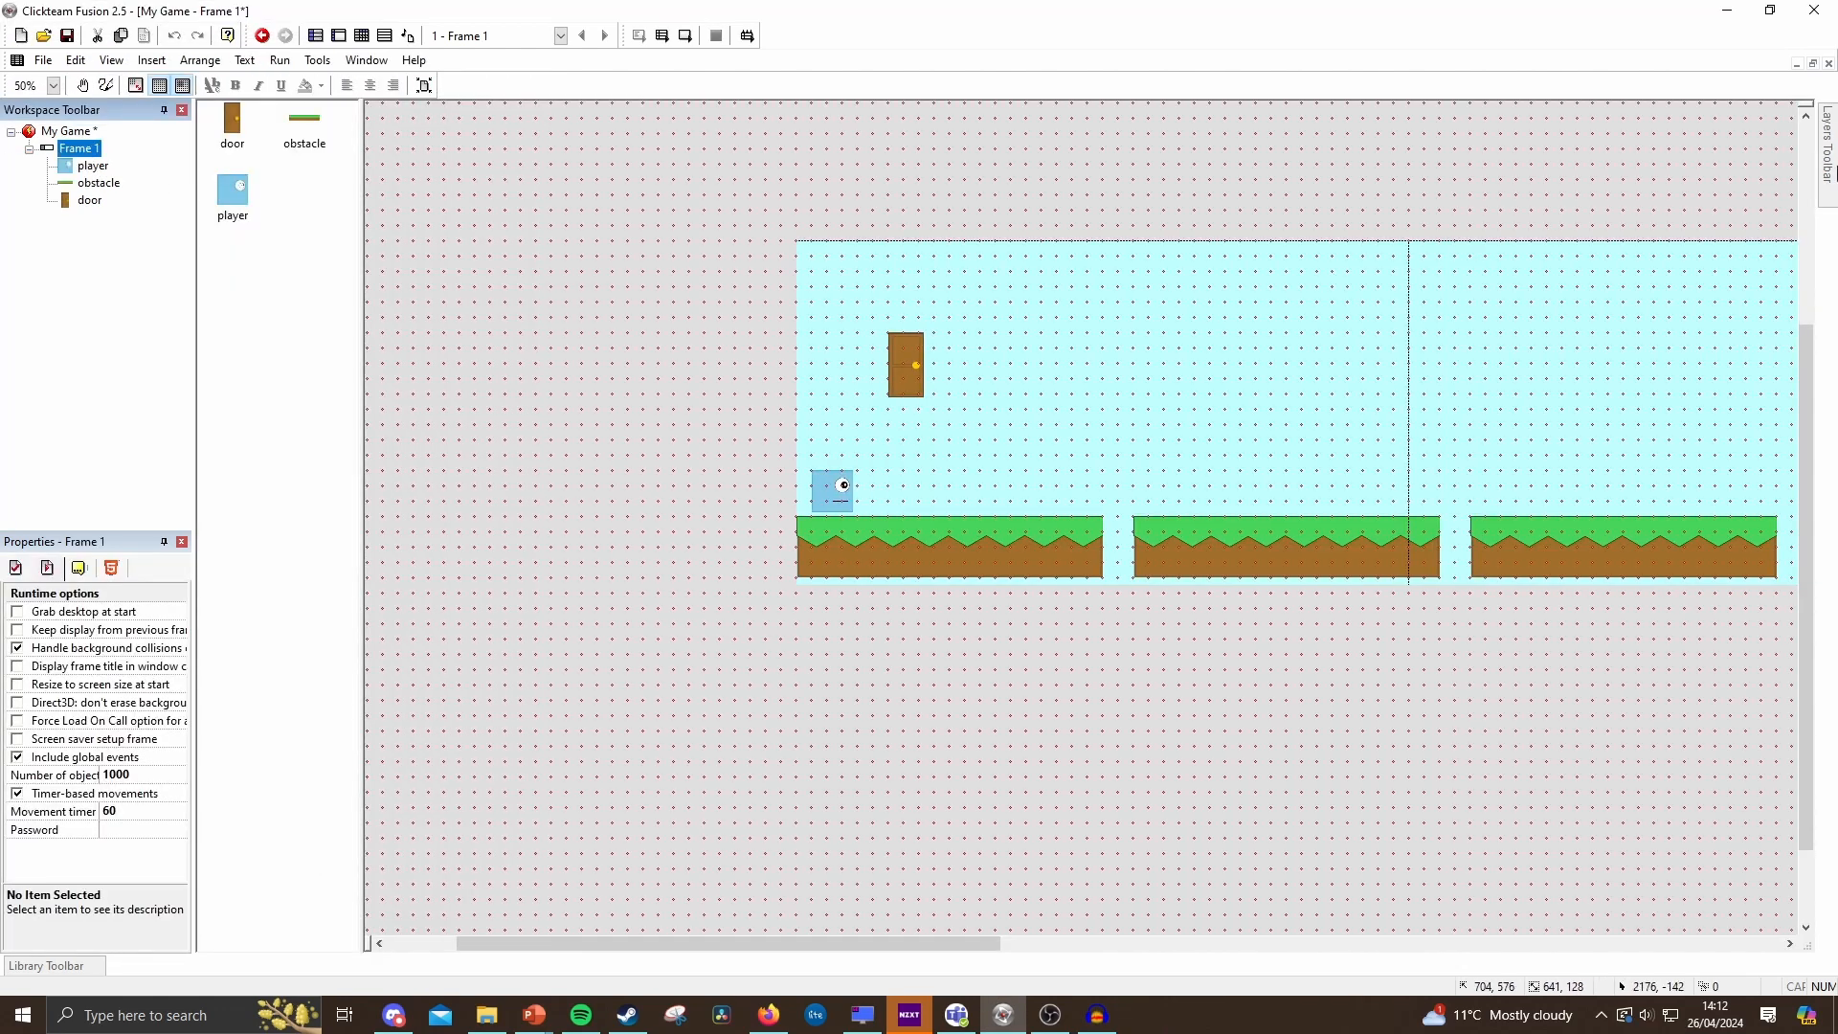
mouse_move(1834, 165)
drag(913, 940, 995, 938)
click(1804, 182)
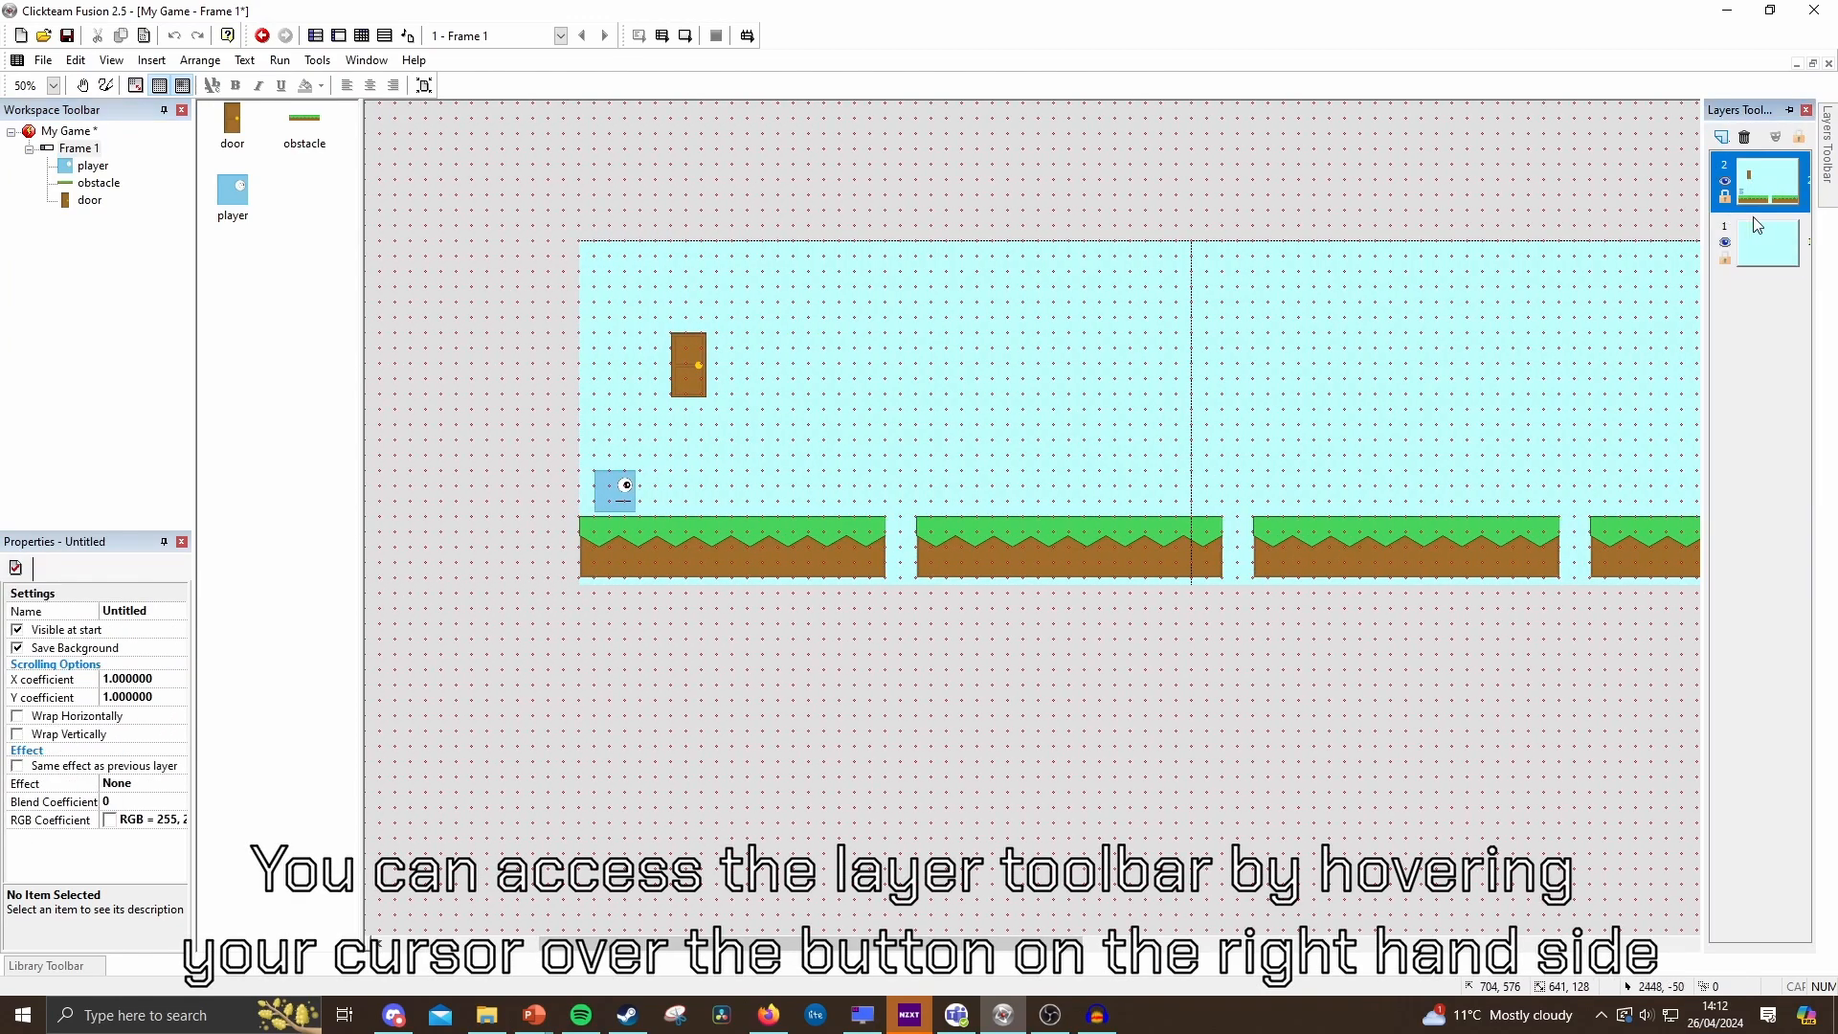
click(1782, 245)
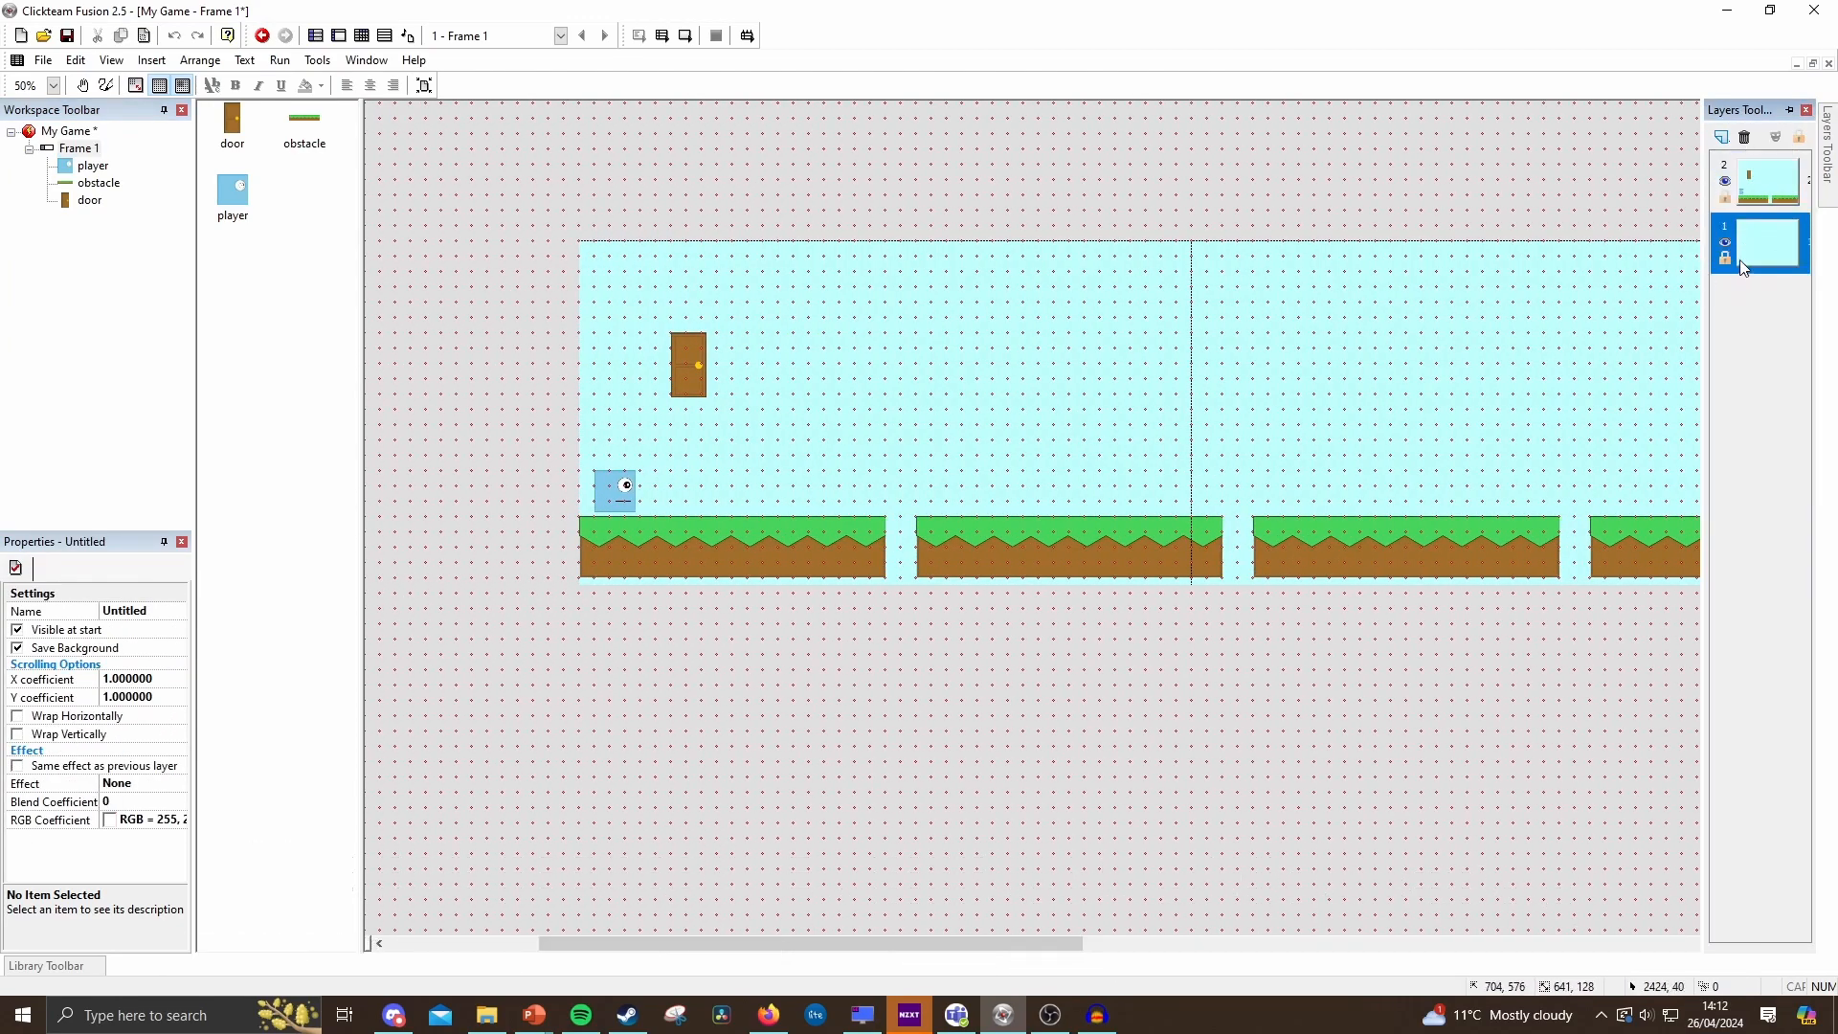
scroll(1371, 371, up, 2)
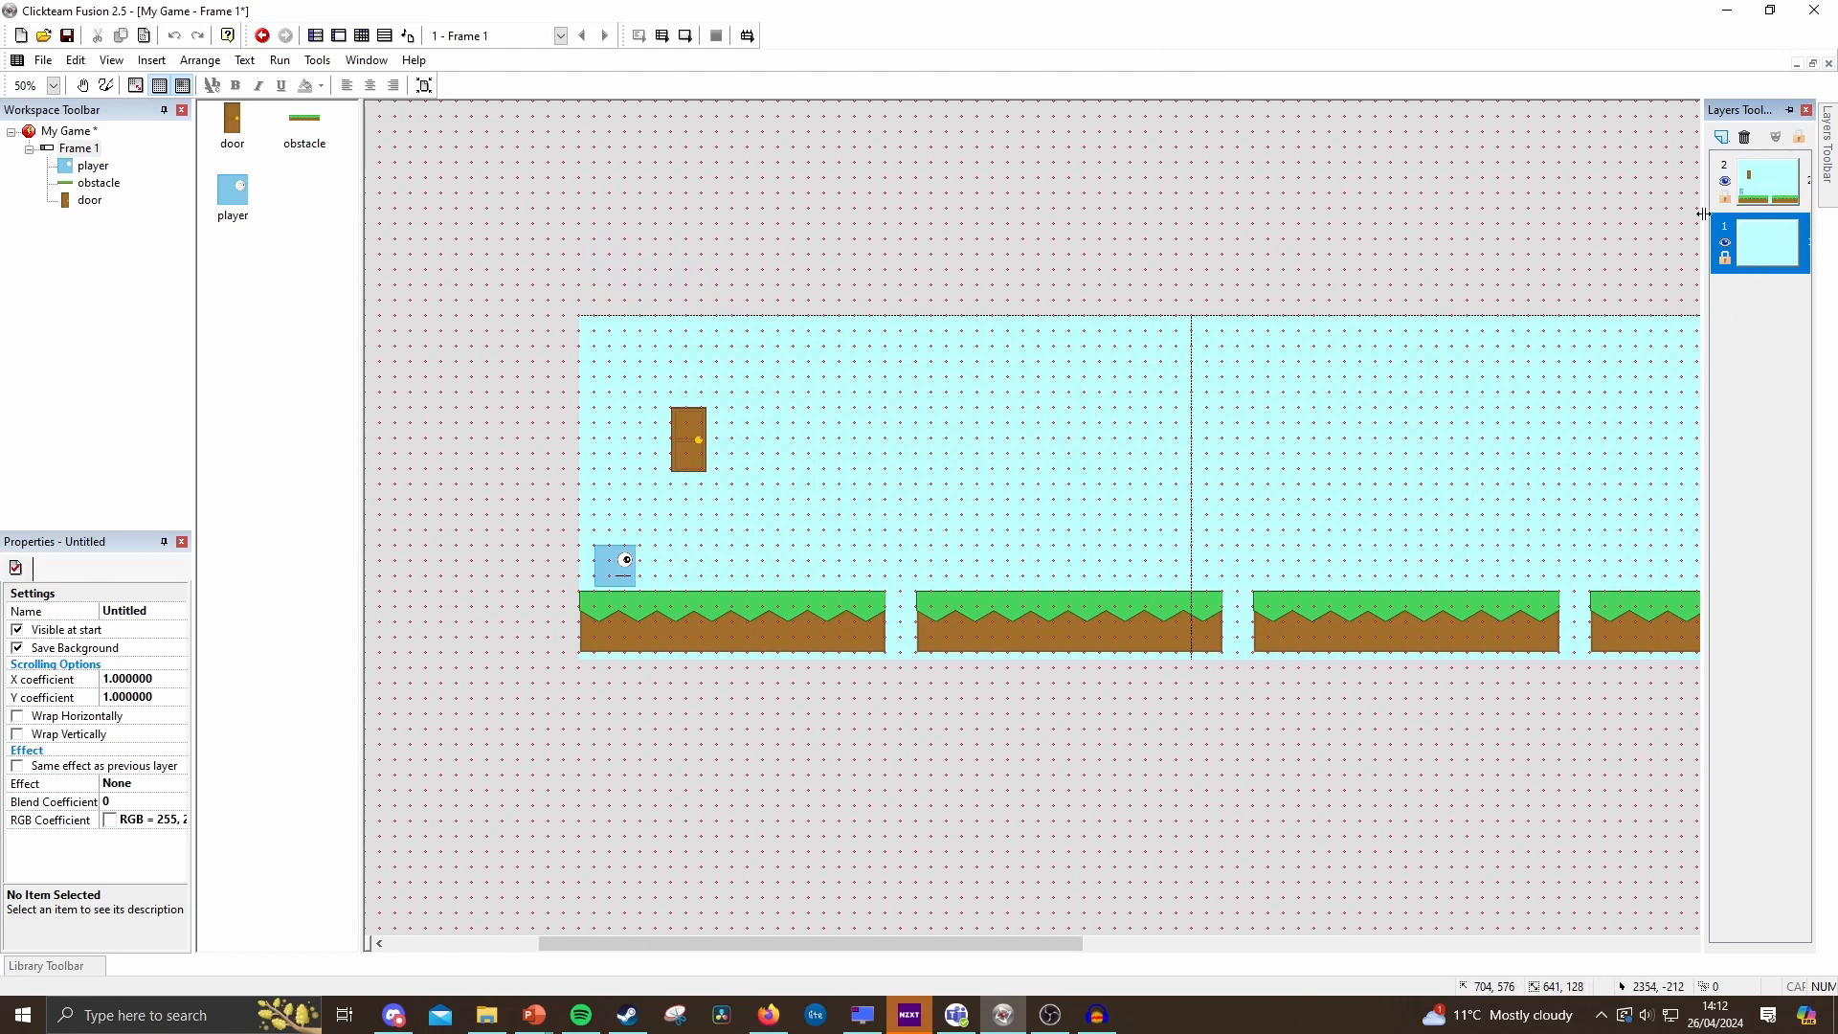
right_click(913, 368)
click(1784, 239)
Set the X and Y scrolling coefficients of the empty background layer to 0.4.
click(161, 678)
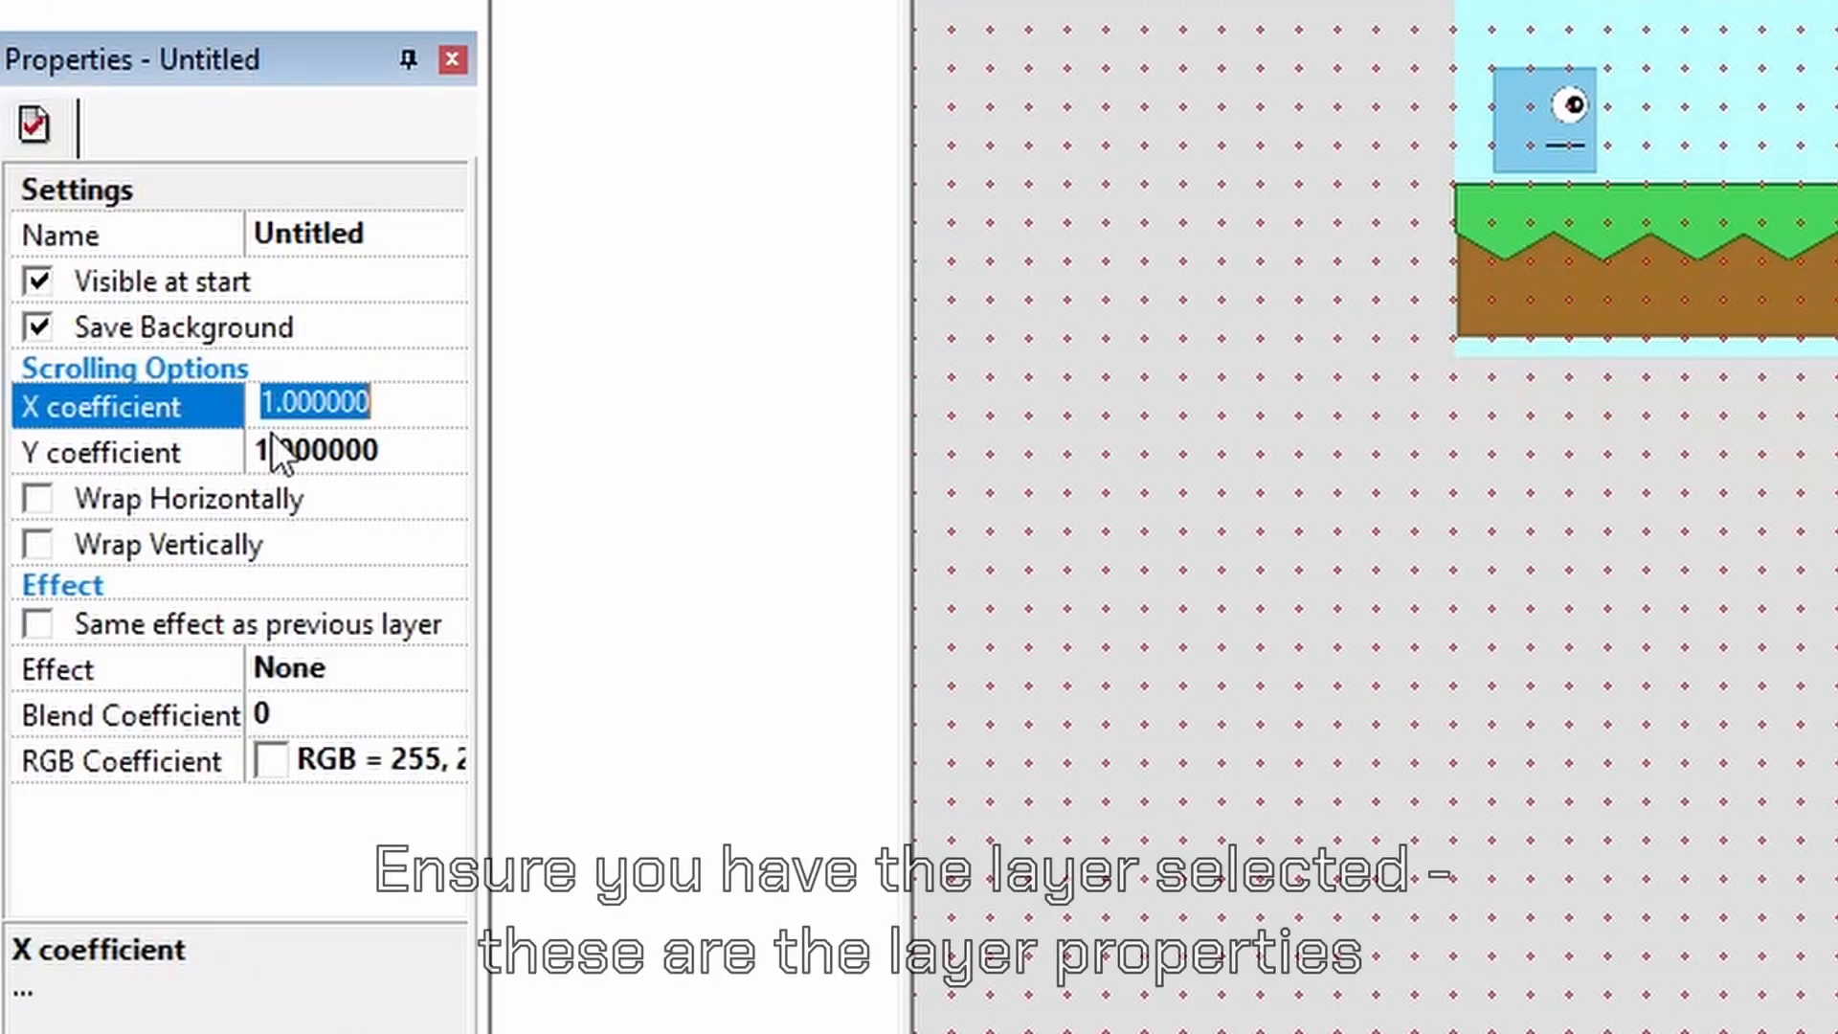
click(124, 696)
click(347, 406)
click(347, 453)
click(359, 410)
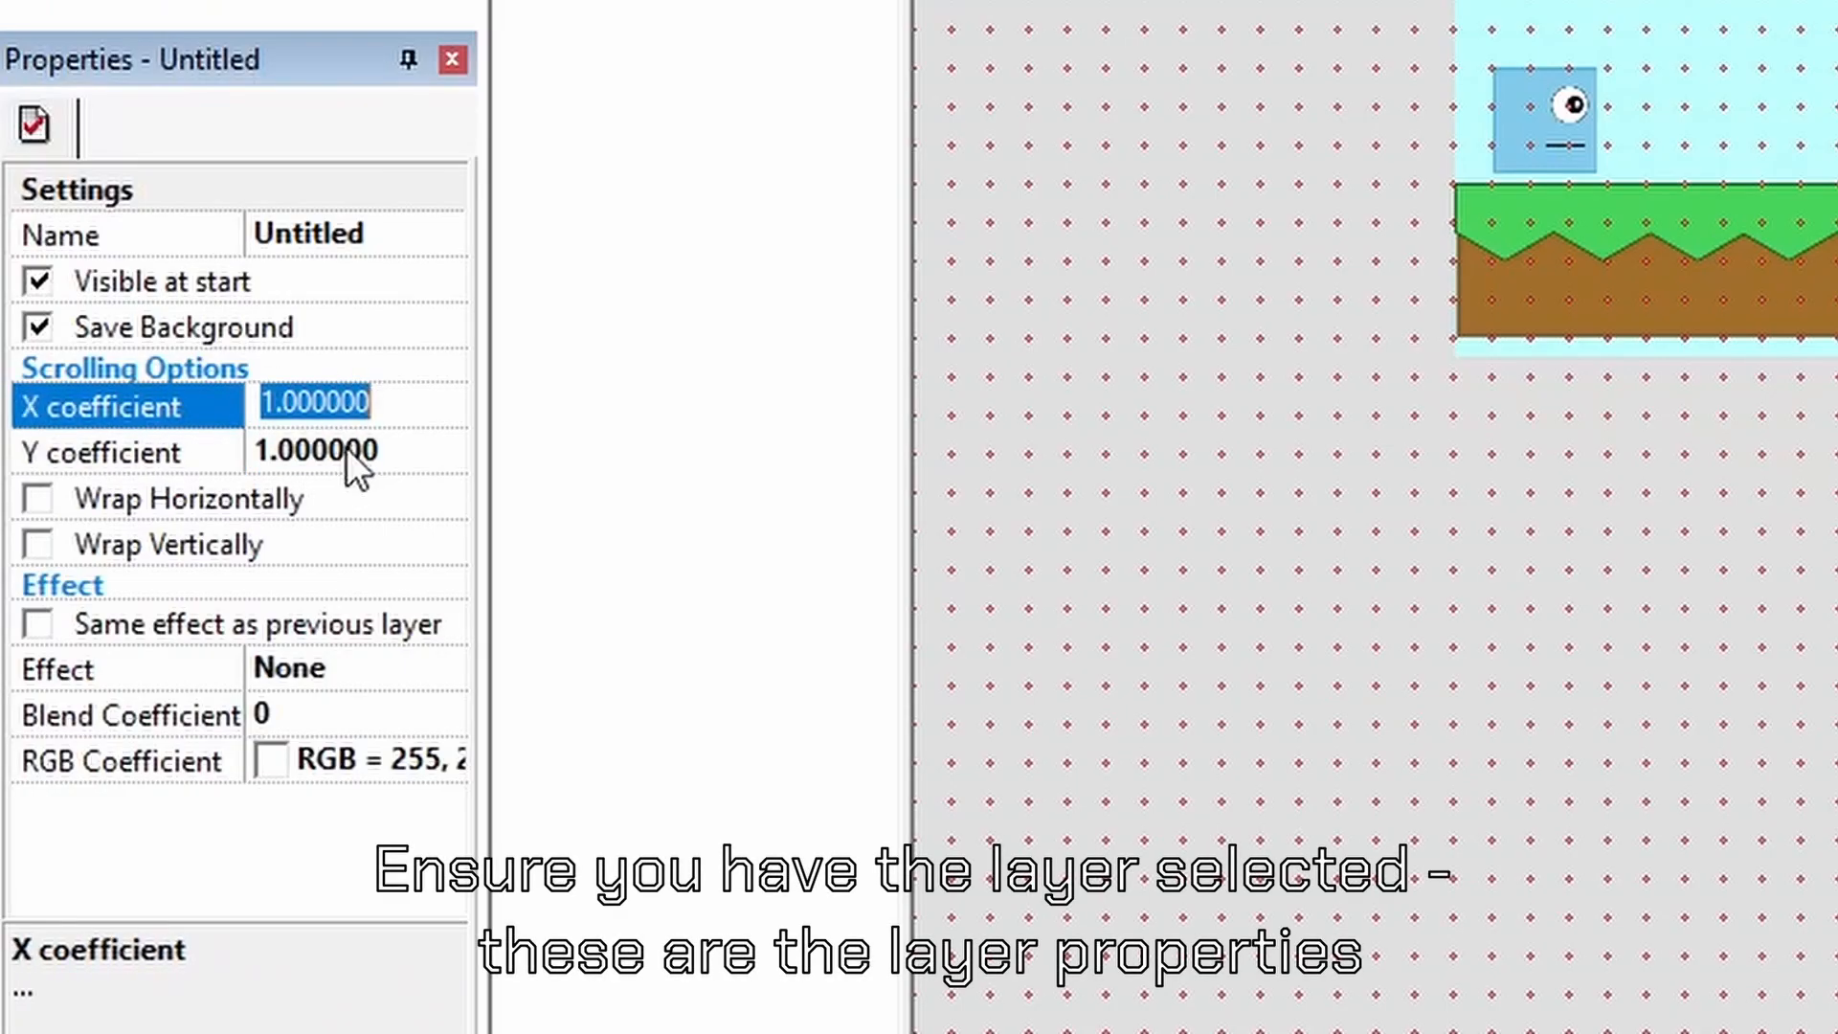
click(352, 458)
click(365, 406)
click(381, 453)
click(371, 408)
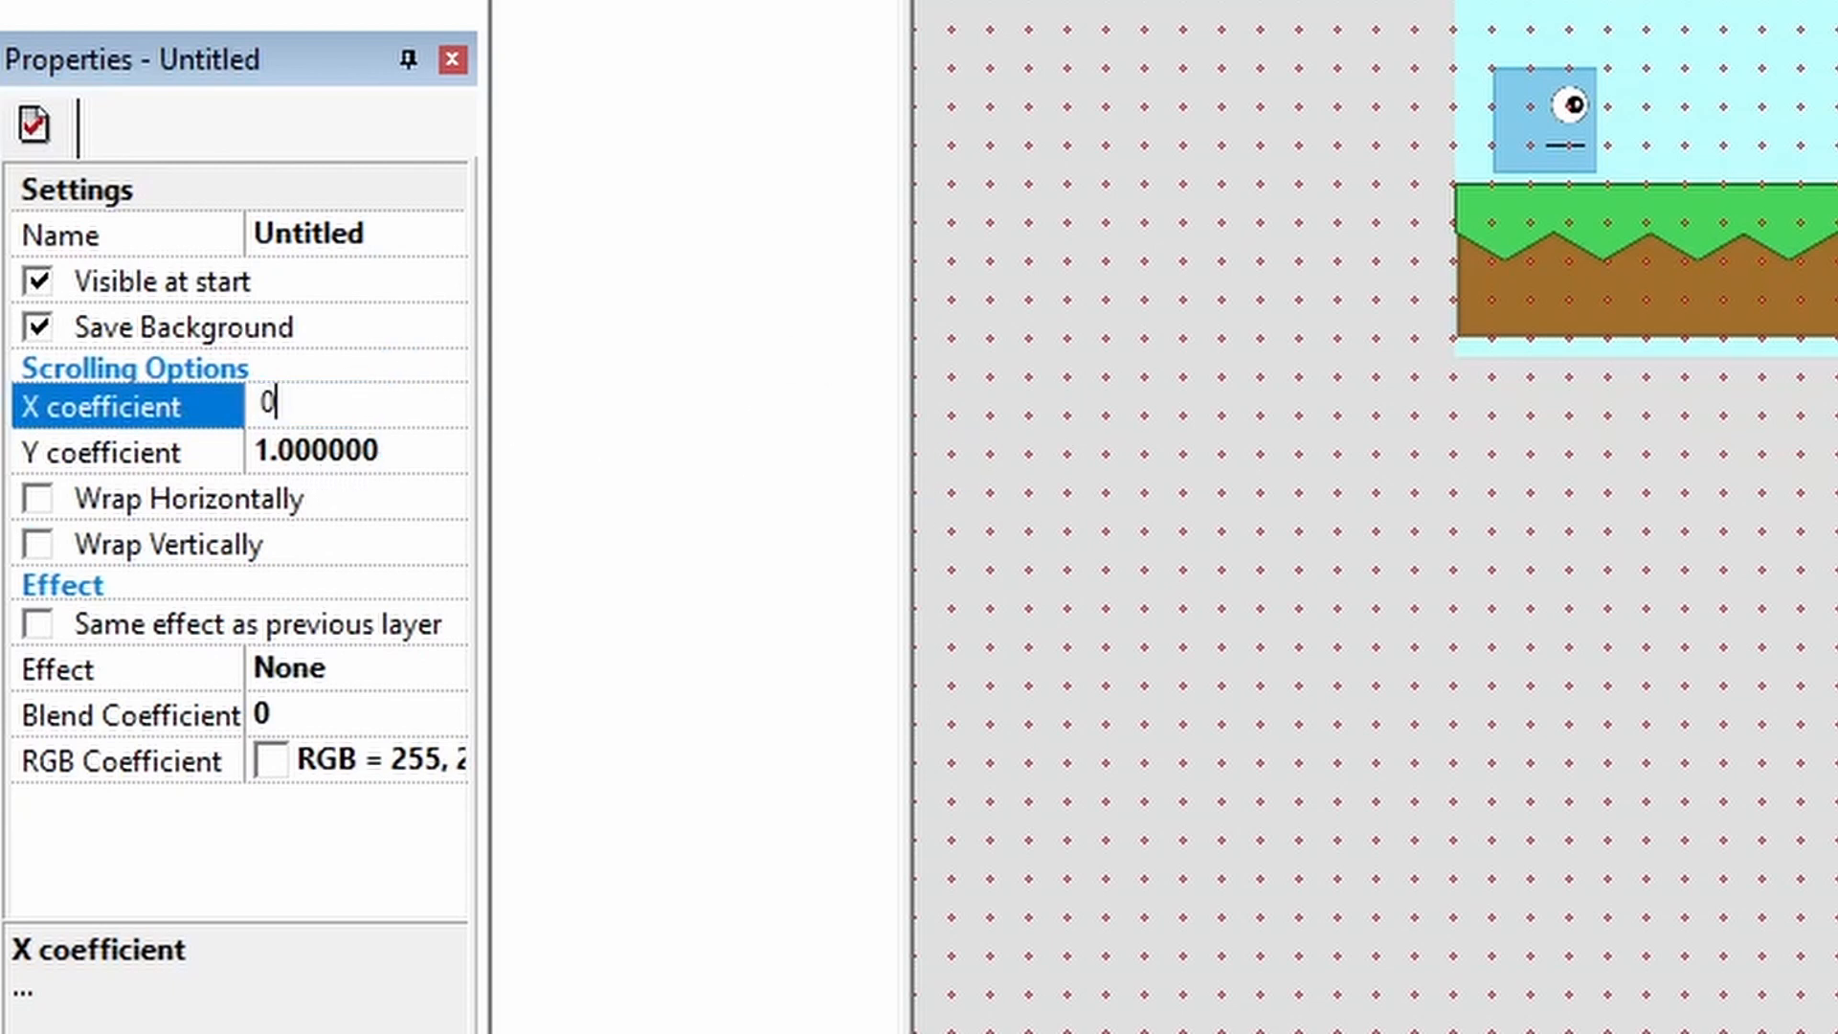
click(335, 463)
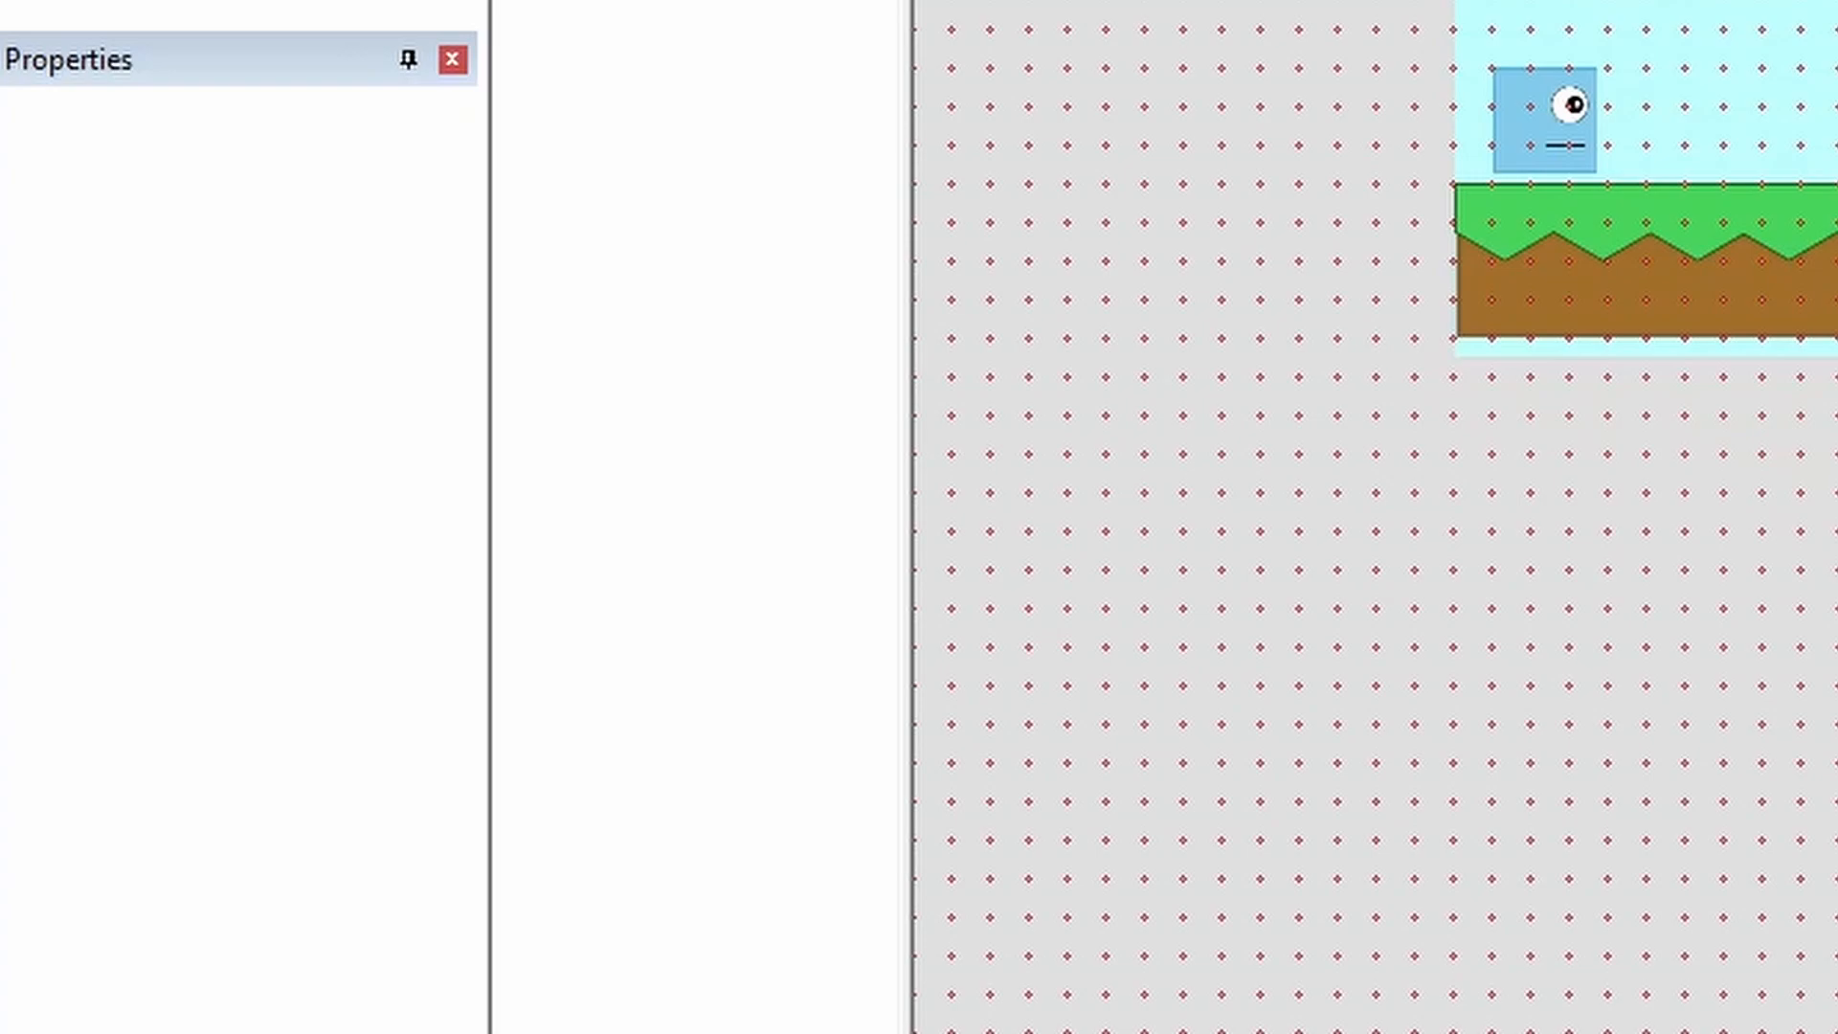
Insert a Backdrop object on the background layer and import the light green mountains image into it with the default import options.
right_click(1101, 362)
click(1170, 393)
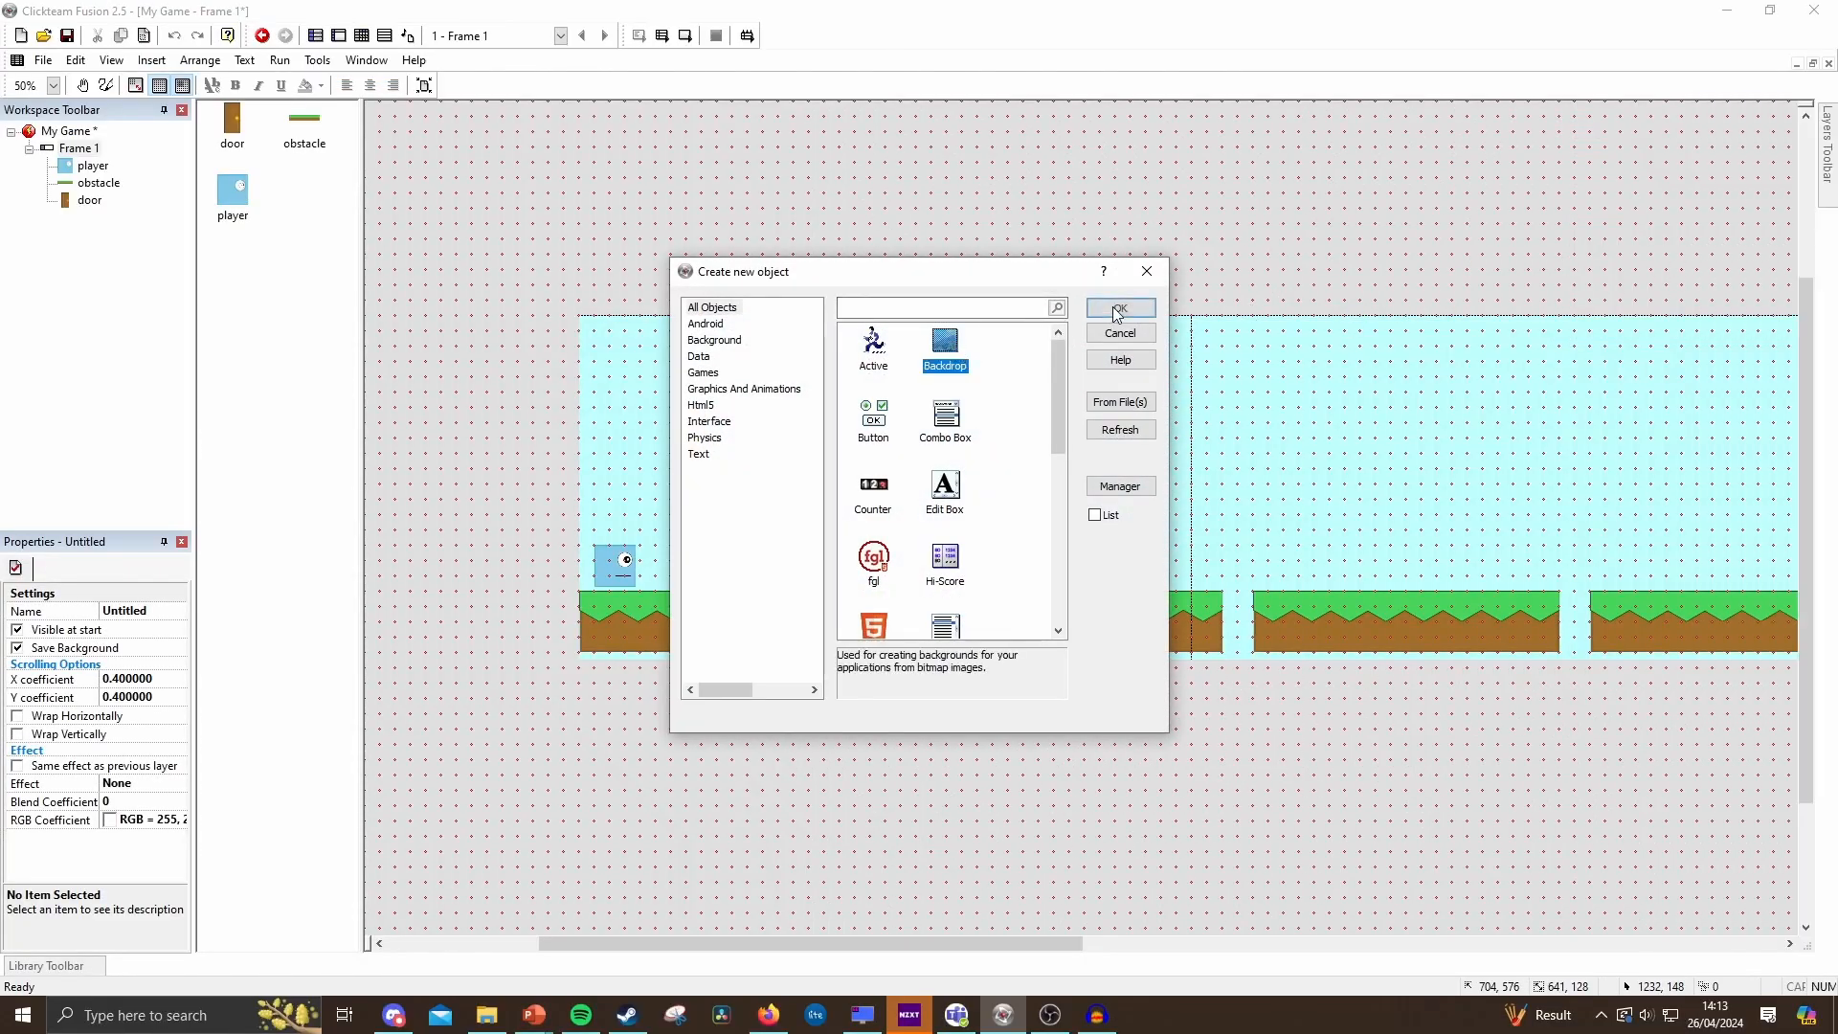
click(1118, 308)
click(968, 464)
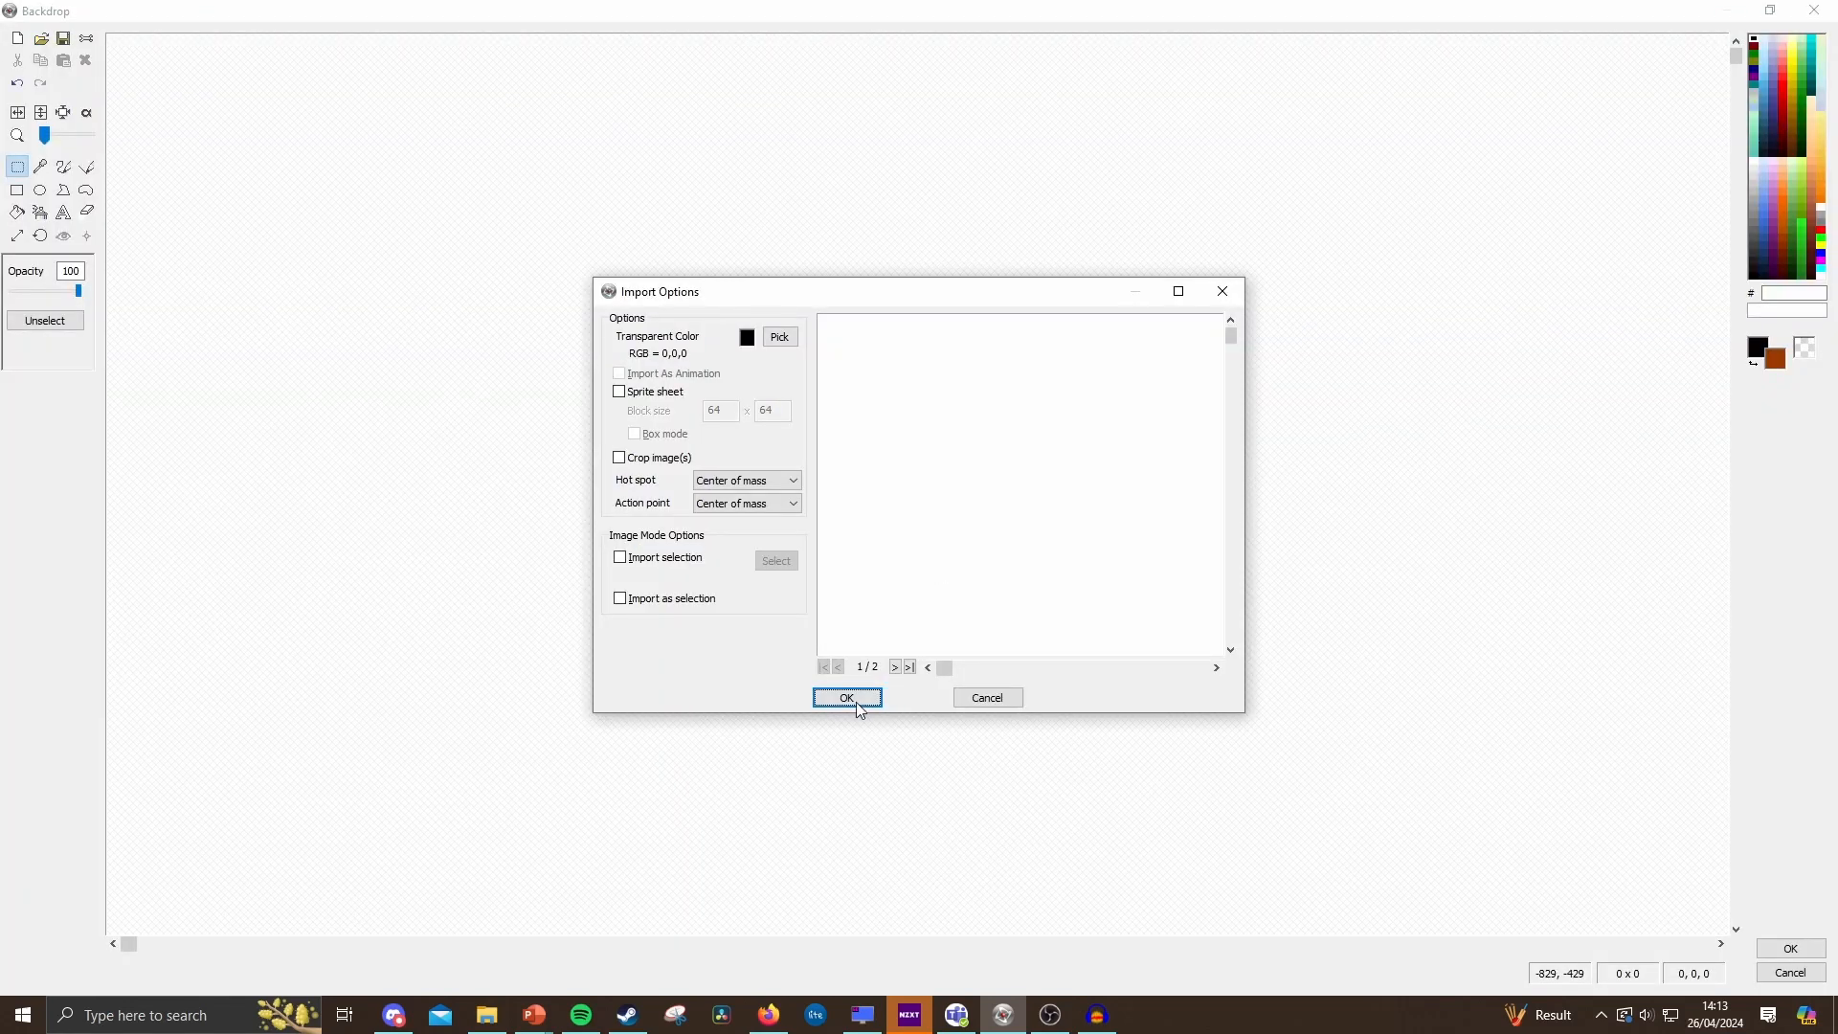
click(853, 699)
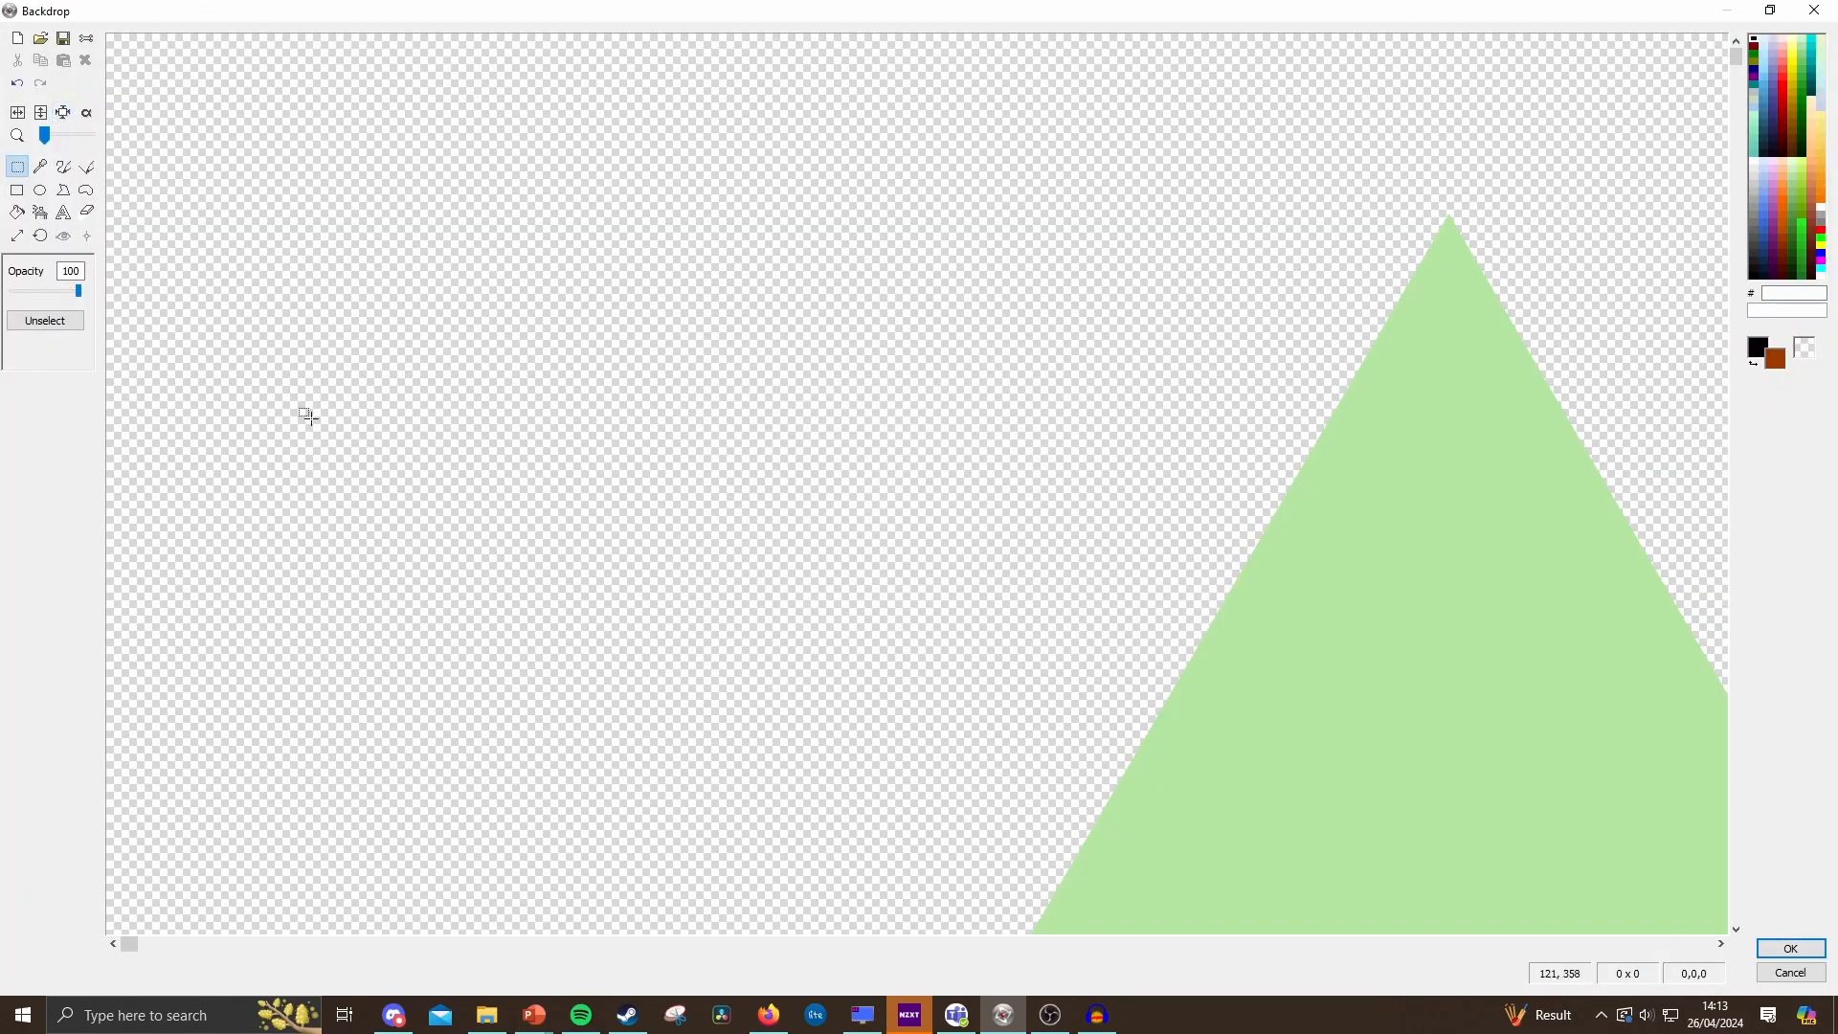
click(1786, 946)
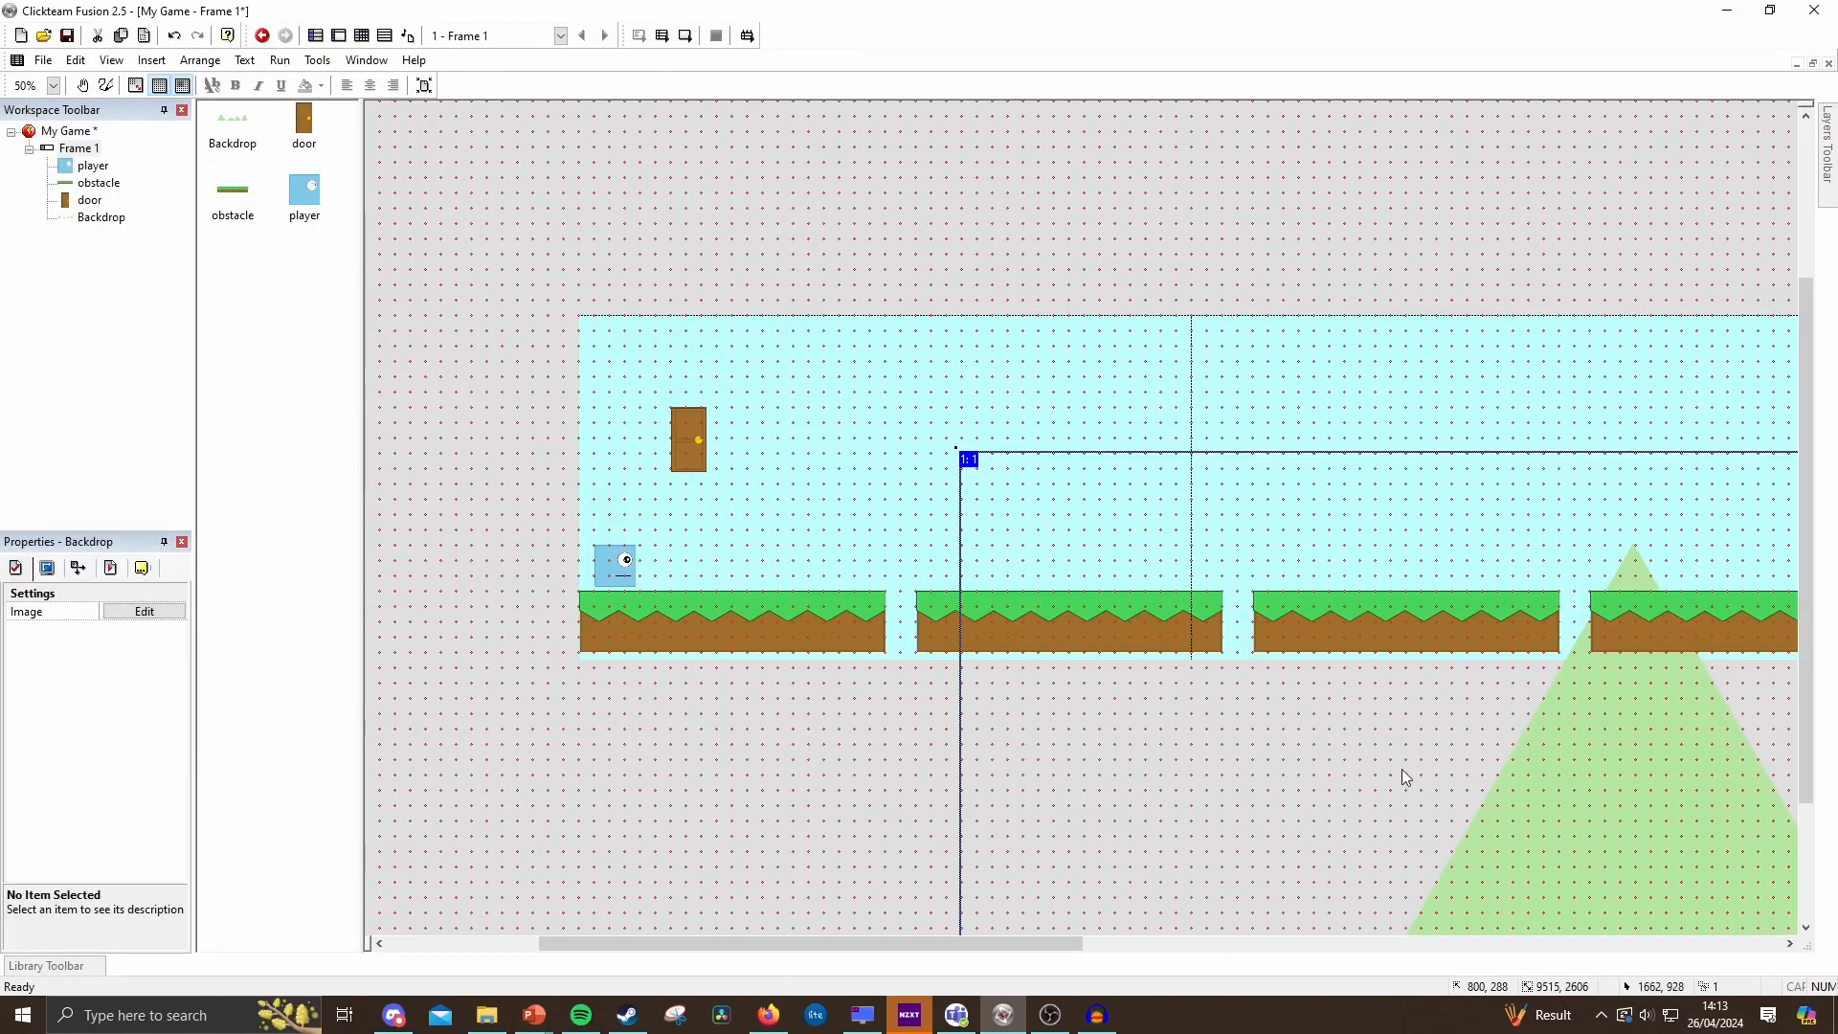
Rescale the mountain backdrop to about 2501 × 683 over the frame and place a copy beside it to fill the remaining width.
drag(1040, 465, 1099, 139)
drag(982, 679, 1140, 421)
scroll(1141, 421, up, 6)
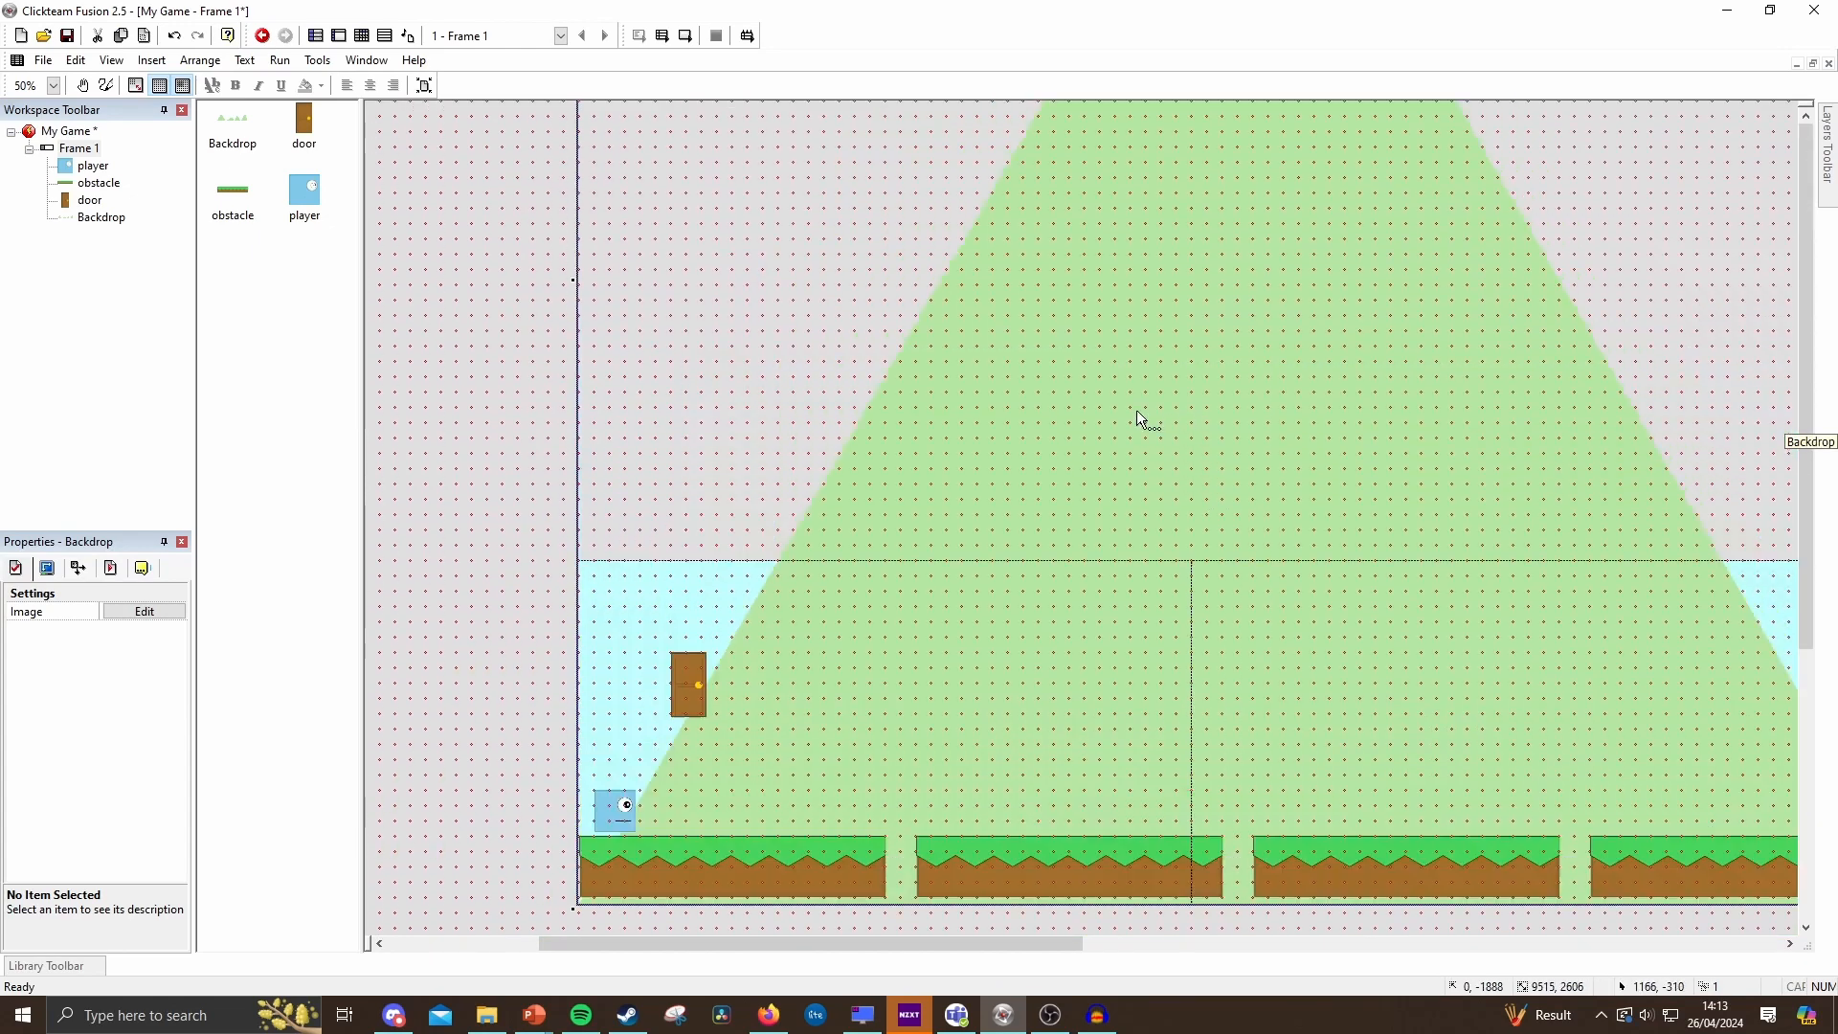
click(1135, 400)
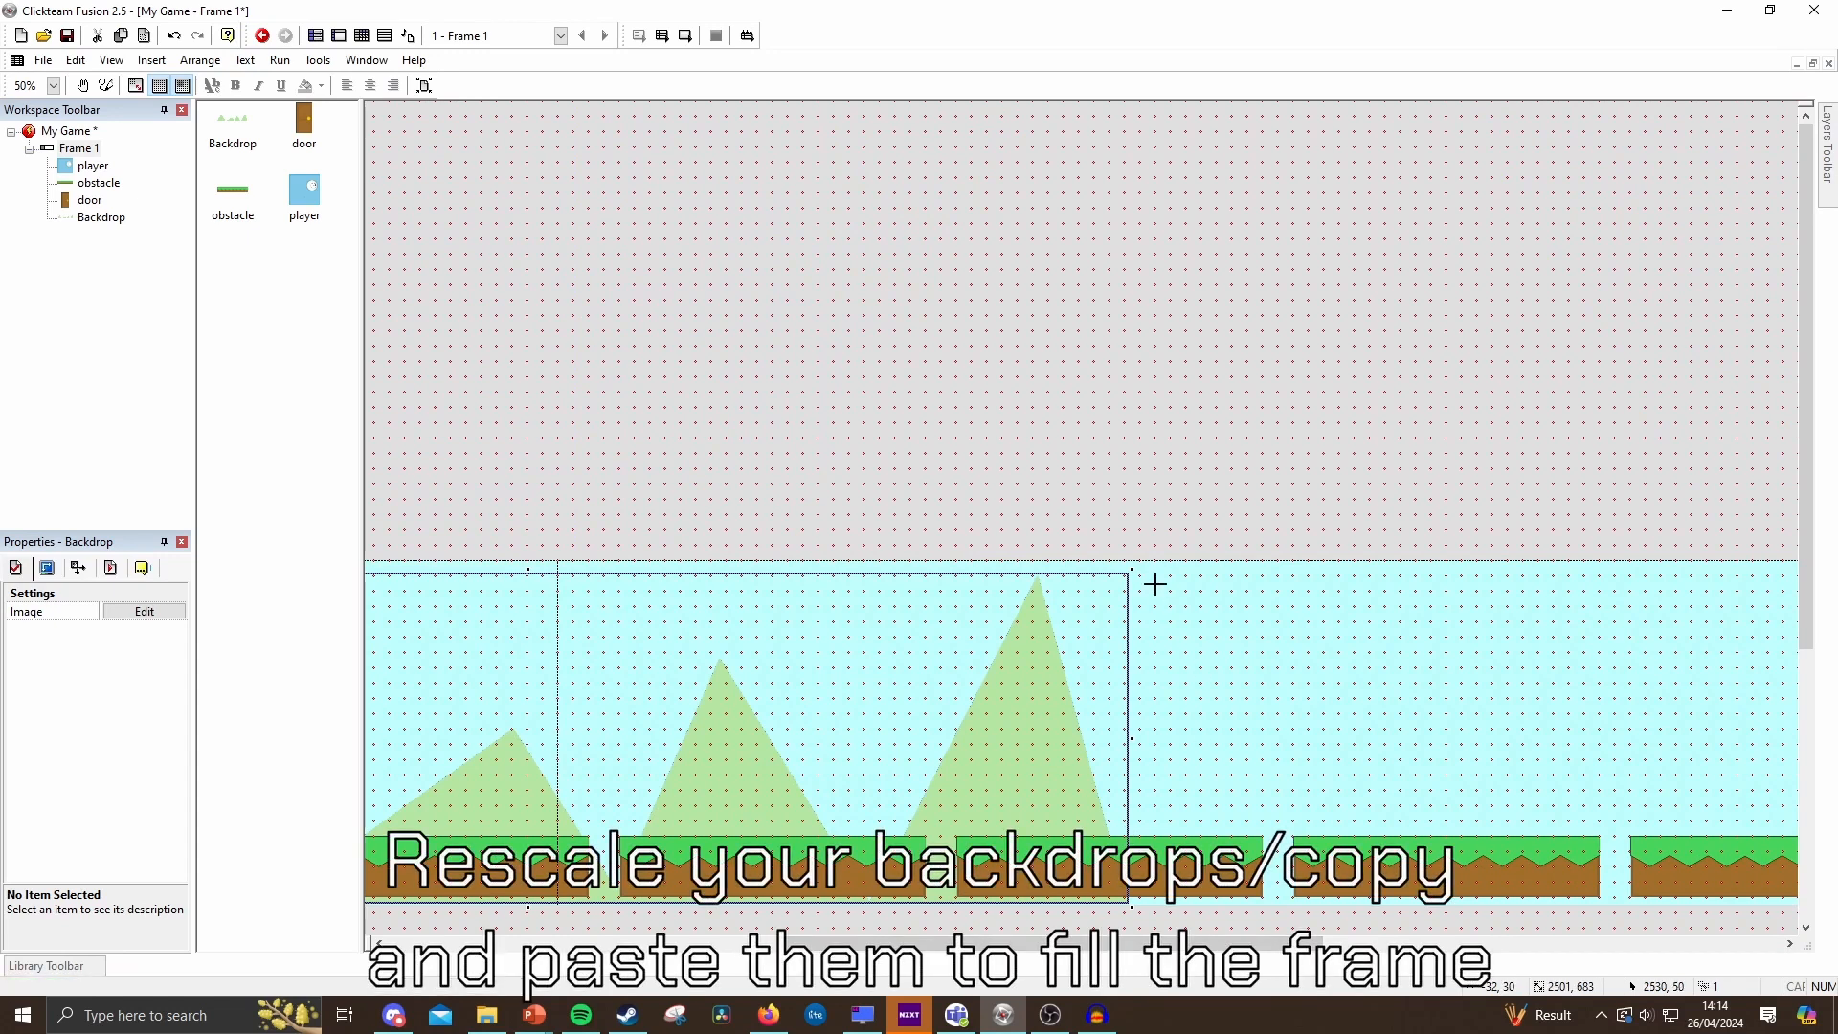
click(1154, 583)
drag(1279, 735, 1278, 735)
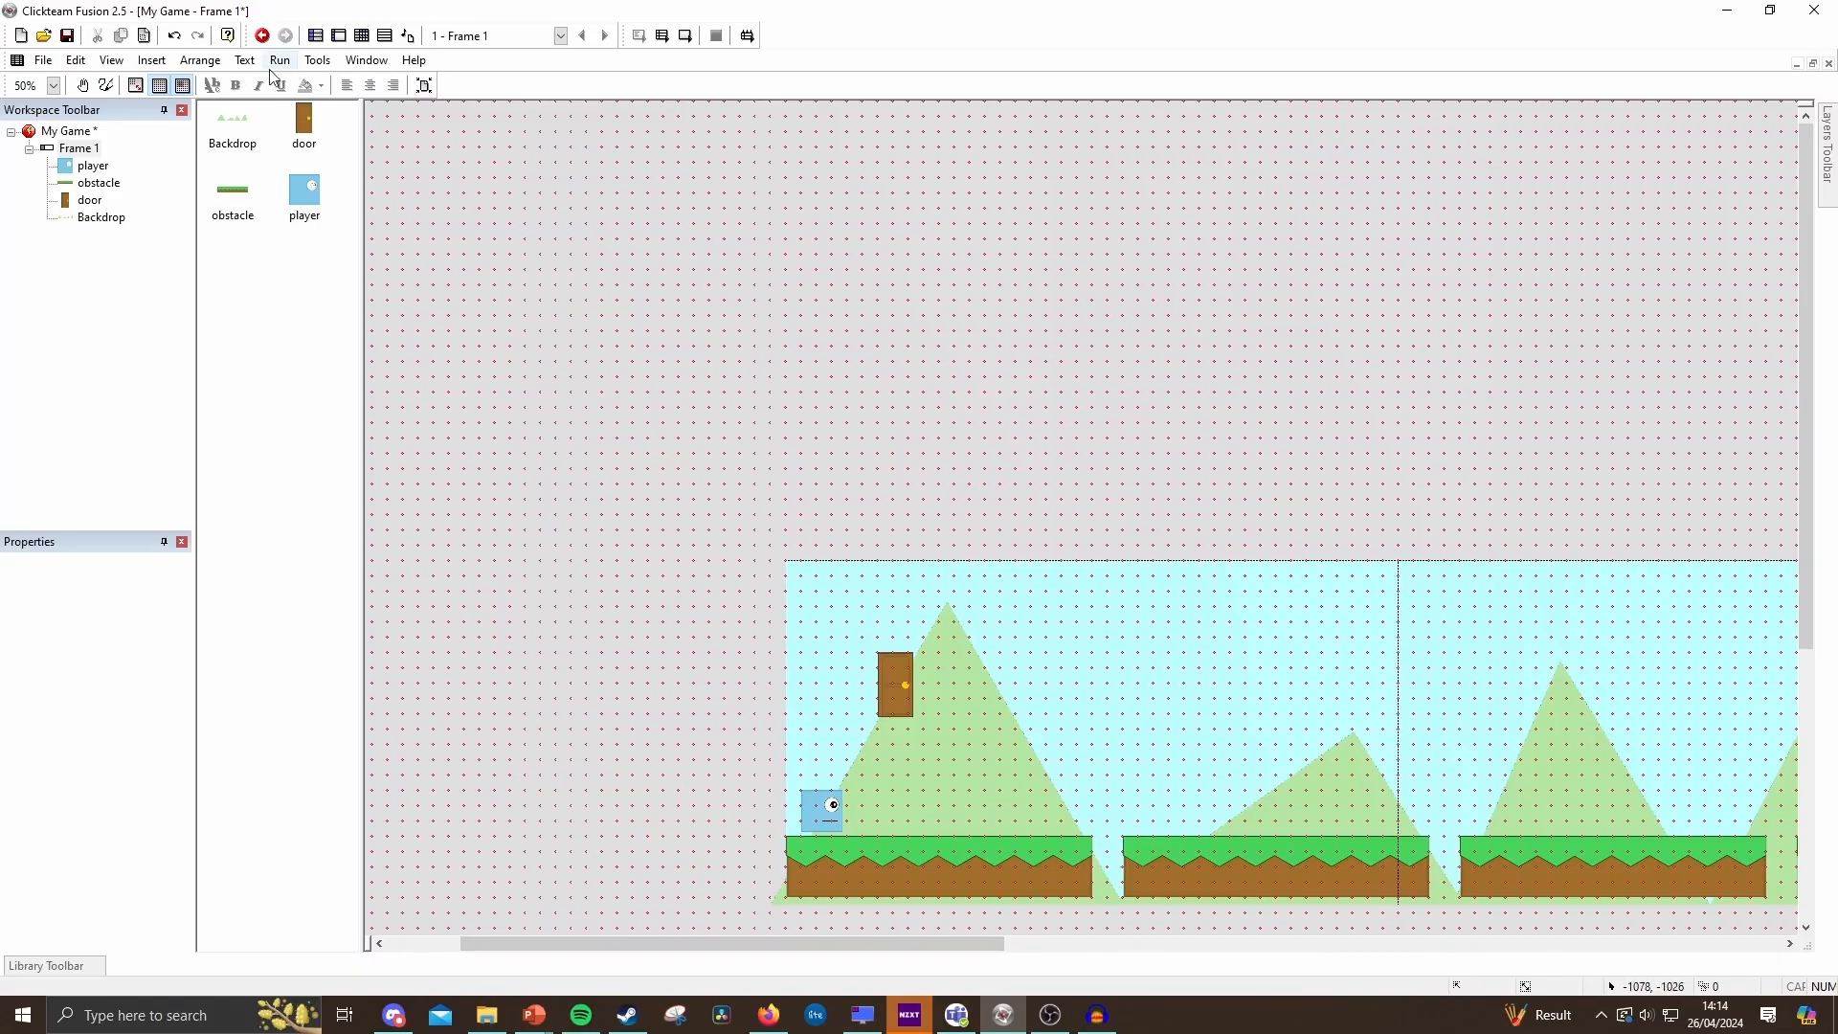
Test-run the game, jumping the player across the platforms to check how the mountains scroll, and close it.
click(278, 60)
click(303, 124)
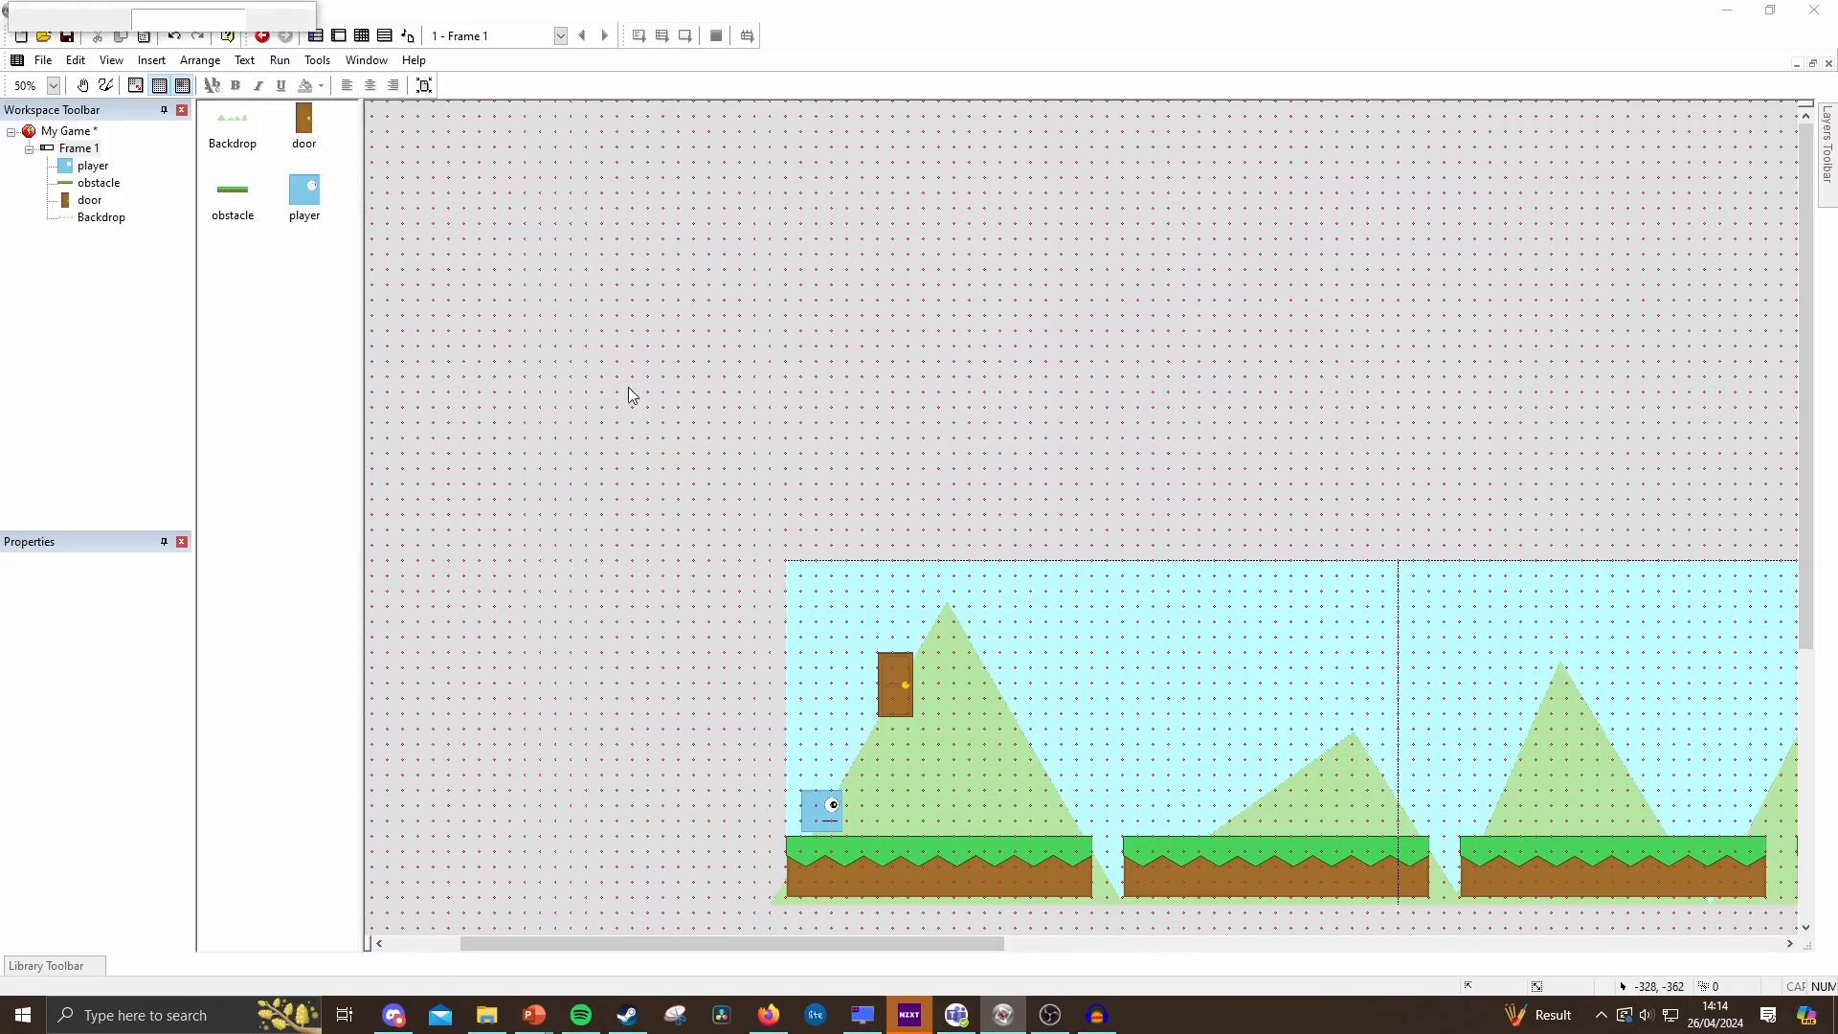
key(Right)
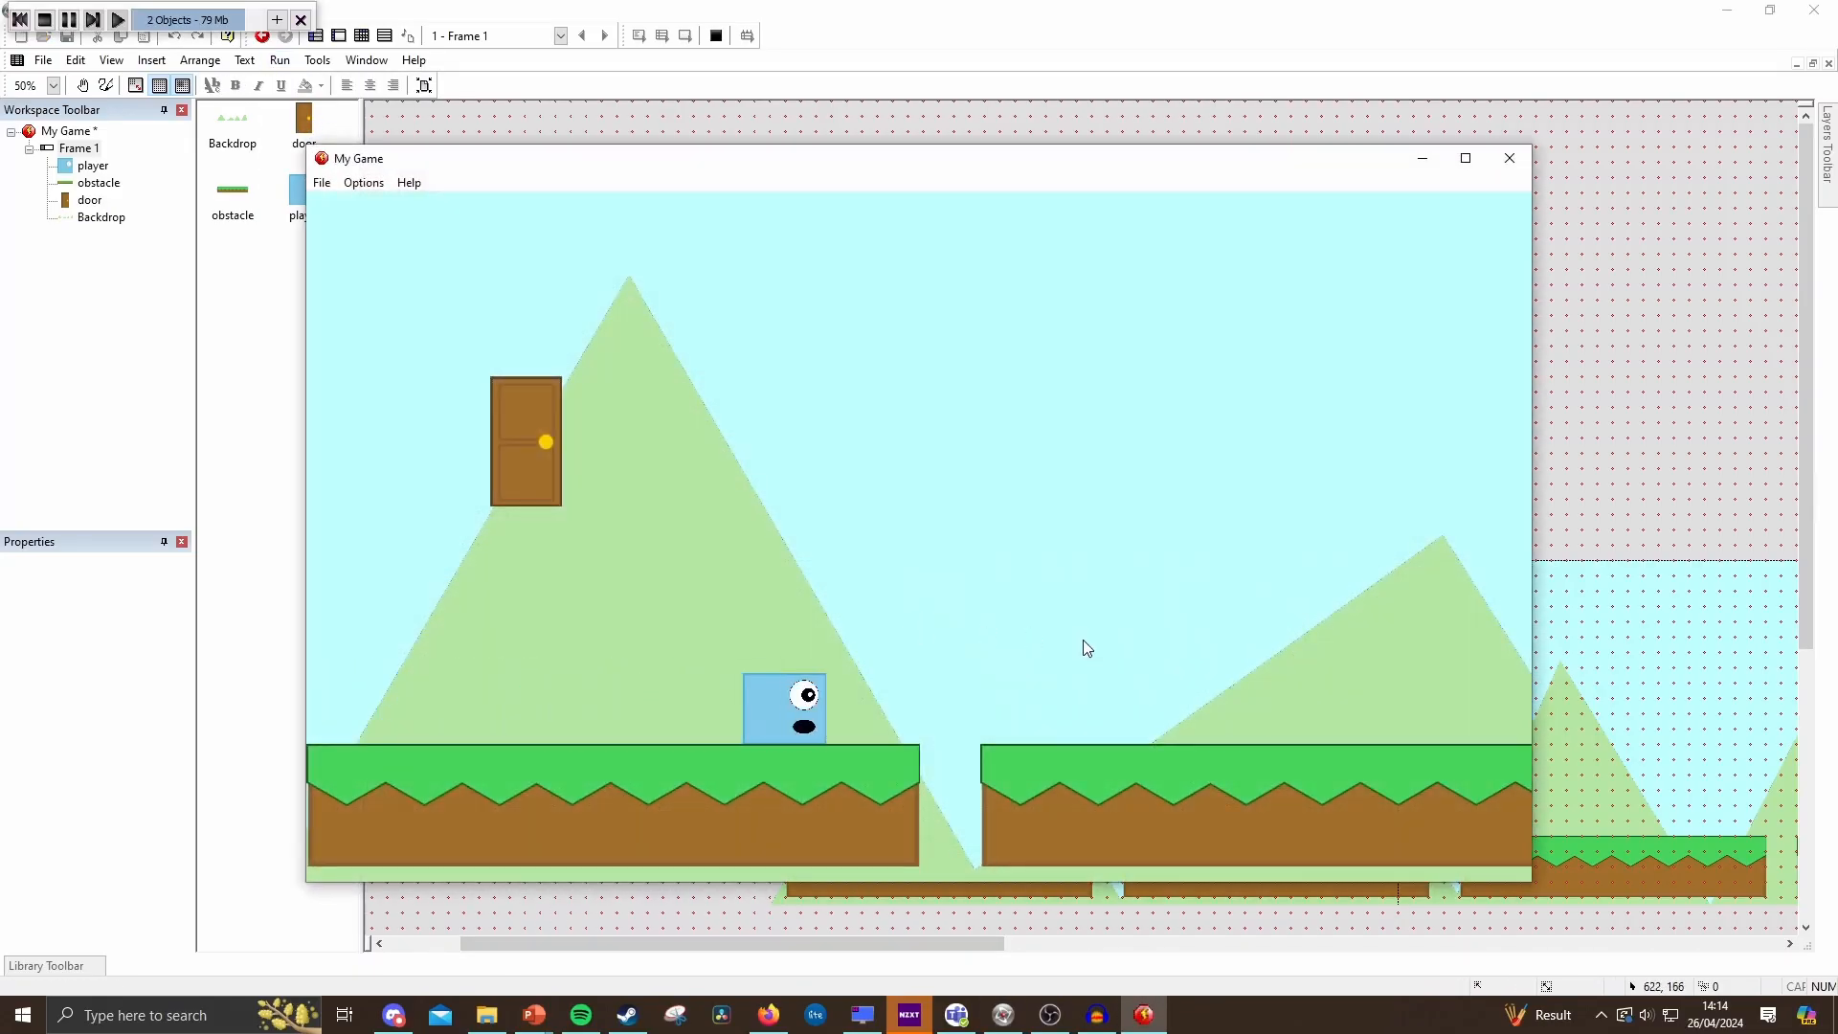
key(Right)
key(shift)
key(shift)
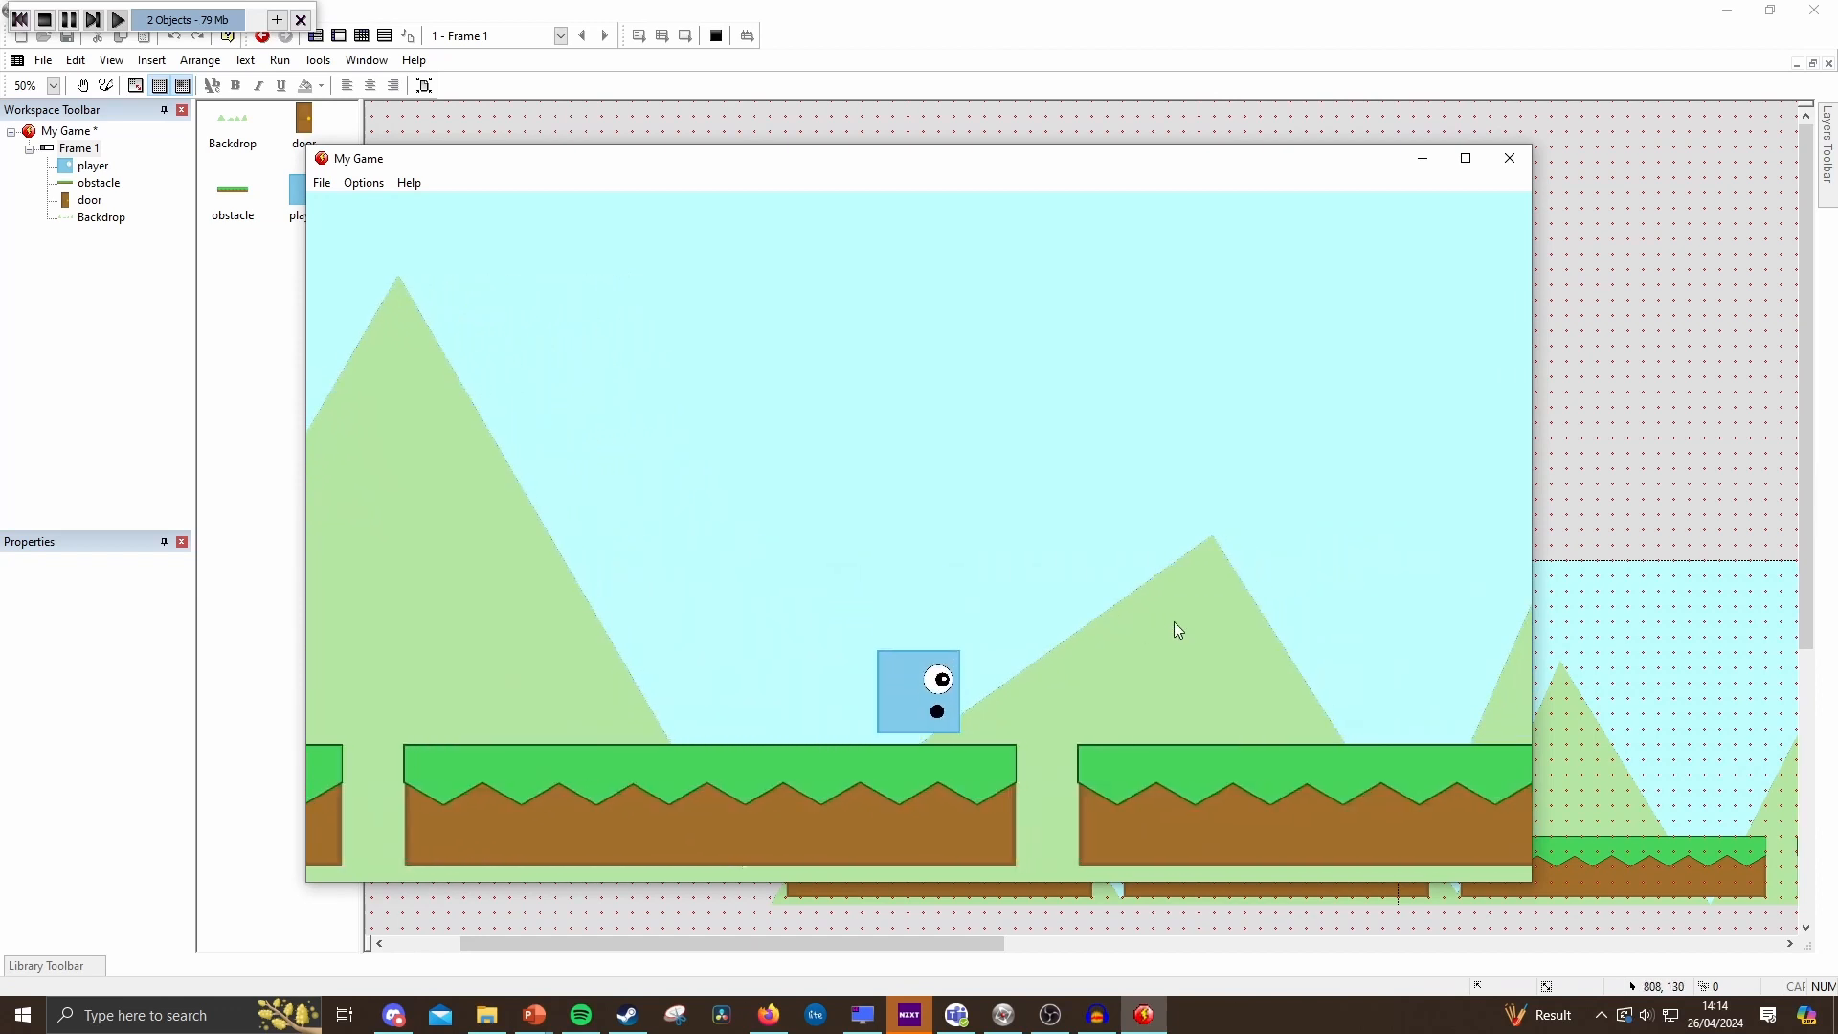
key(Right)
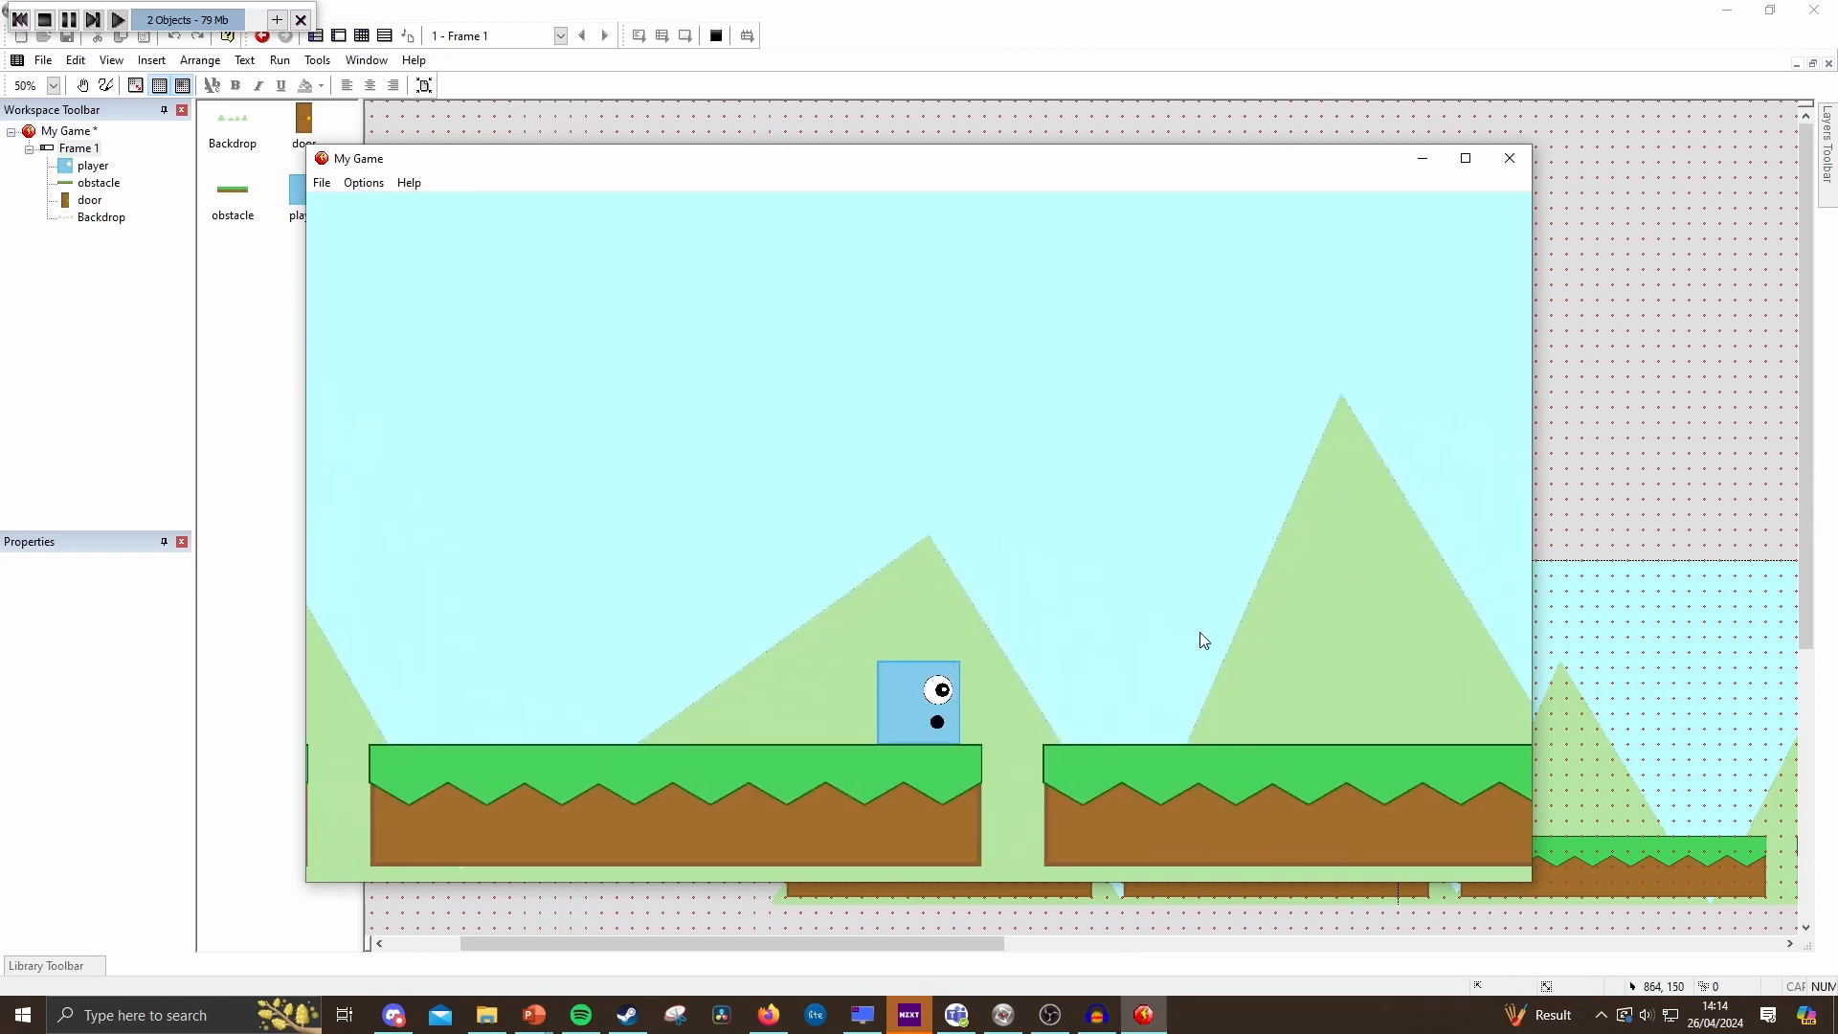
key(Right)
key(shift)
key(alt+F4)
Set the X and Y scrolling coefficients of the mountain background layer to 0.2.
mouse_move(1824, 187)
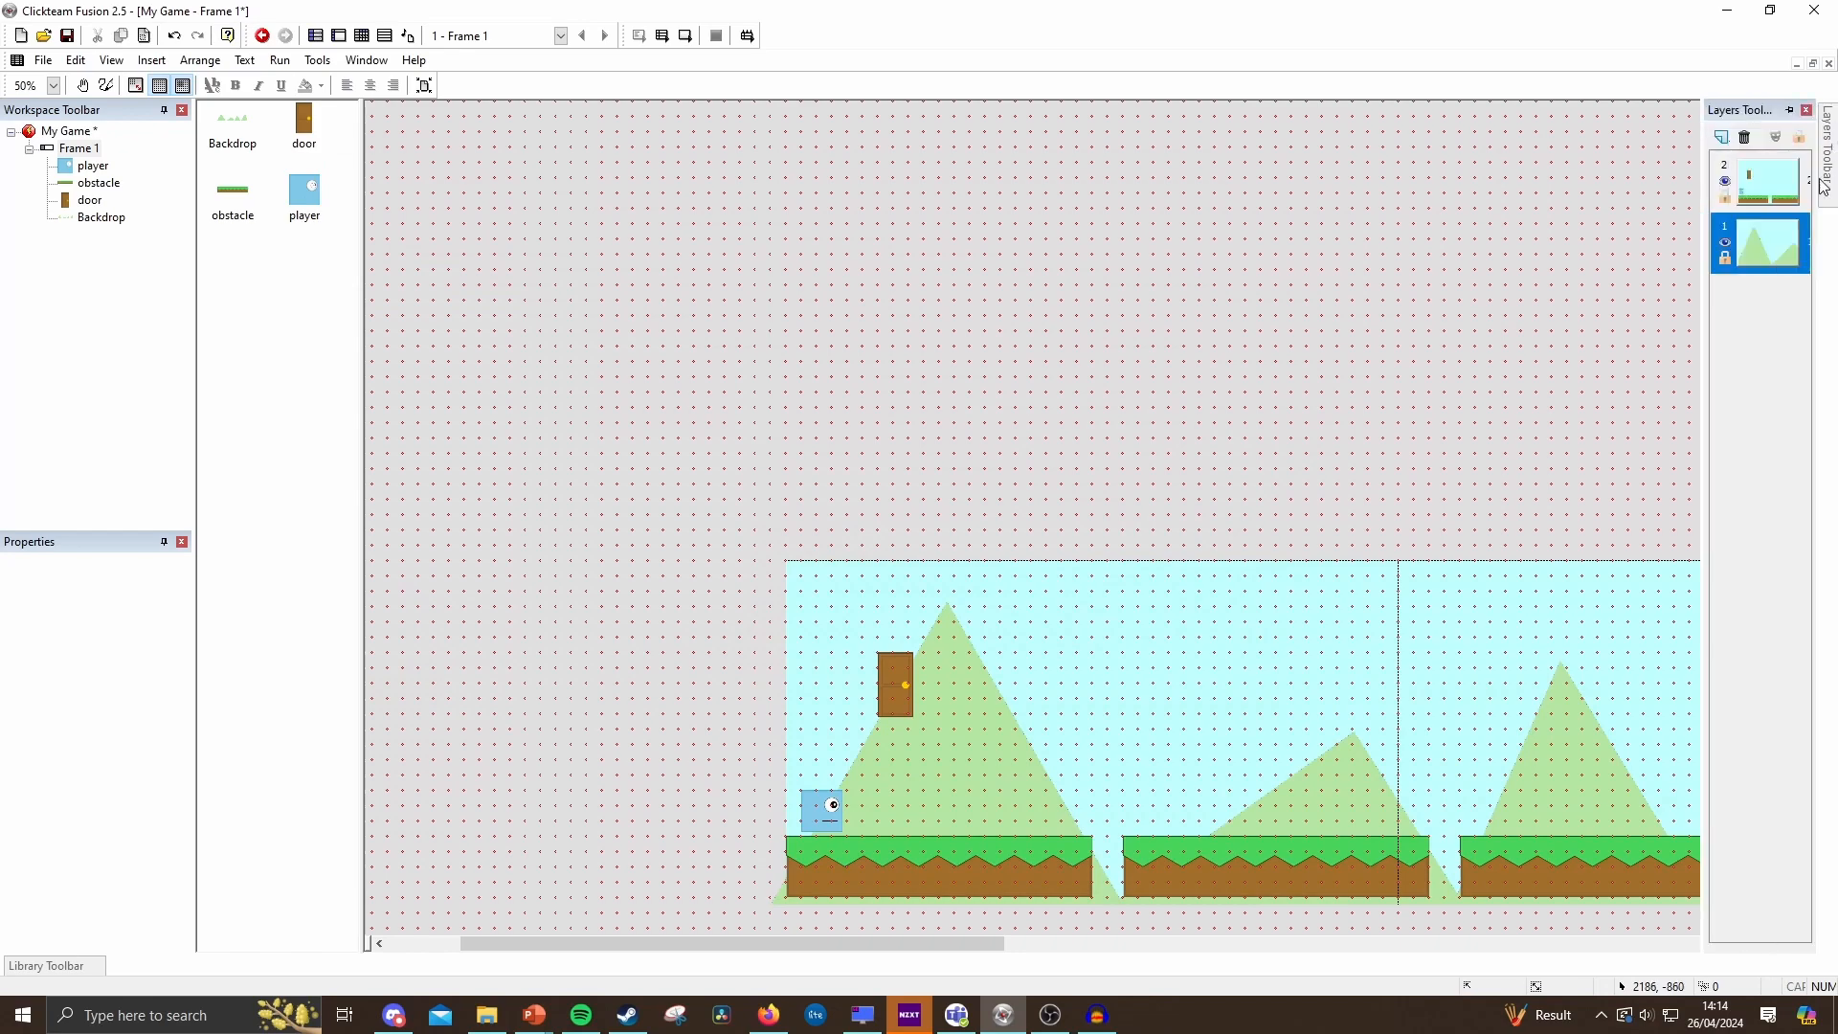
click(1766, 244)
click(132, 682)
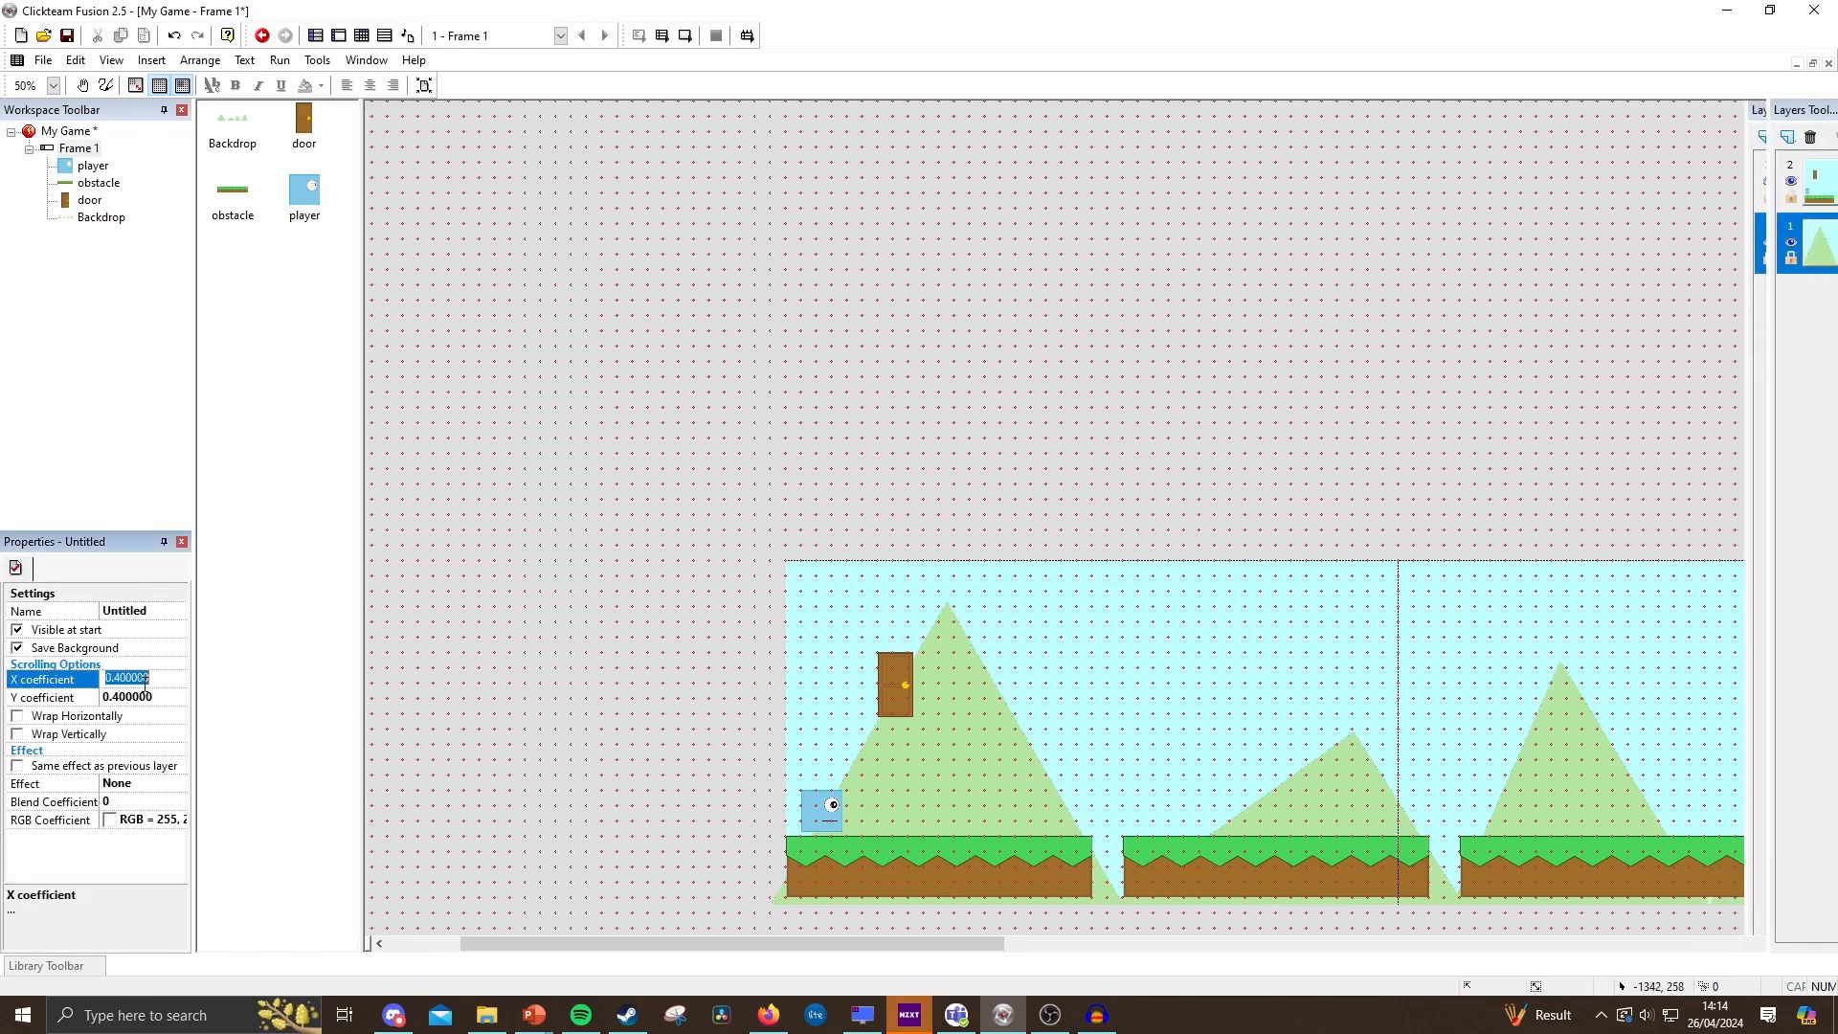
text(0.2)
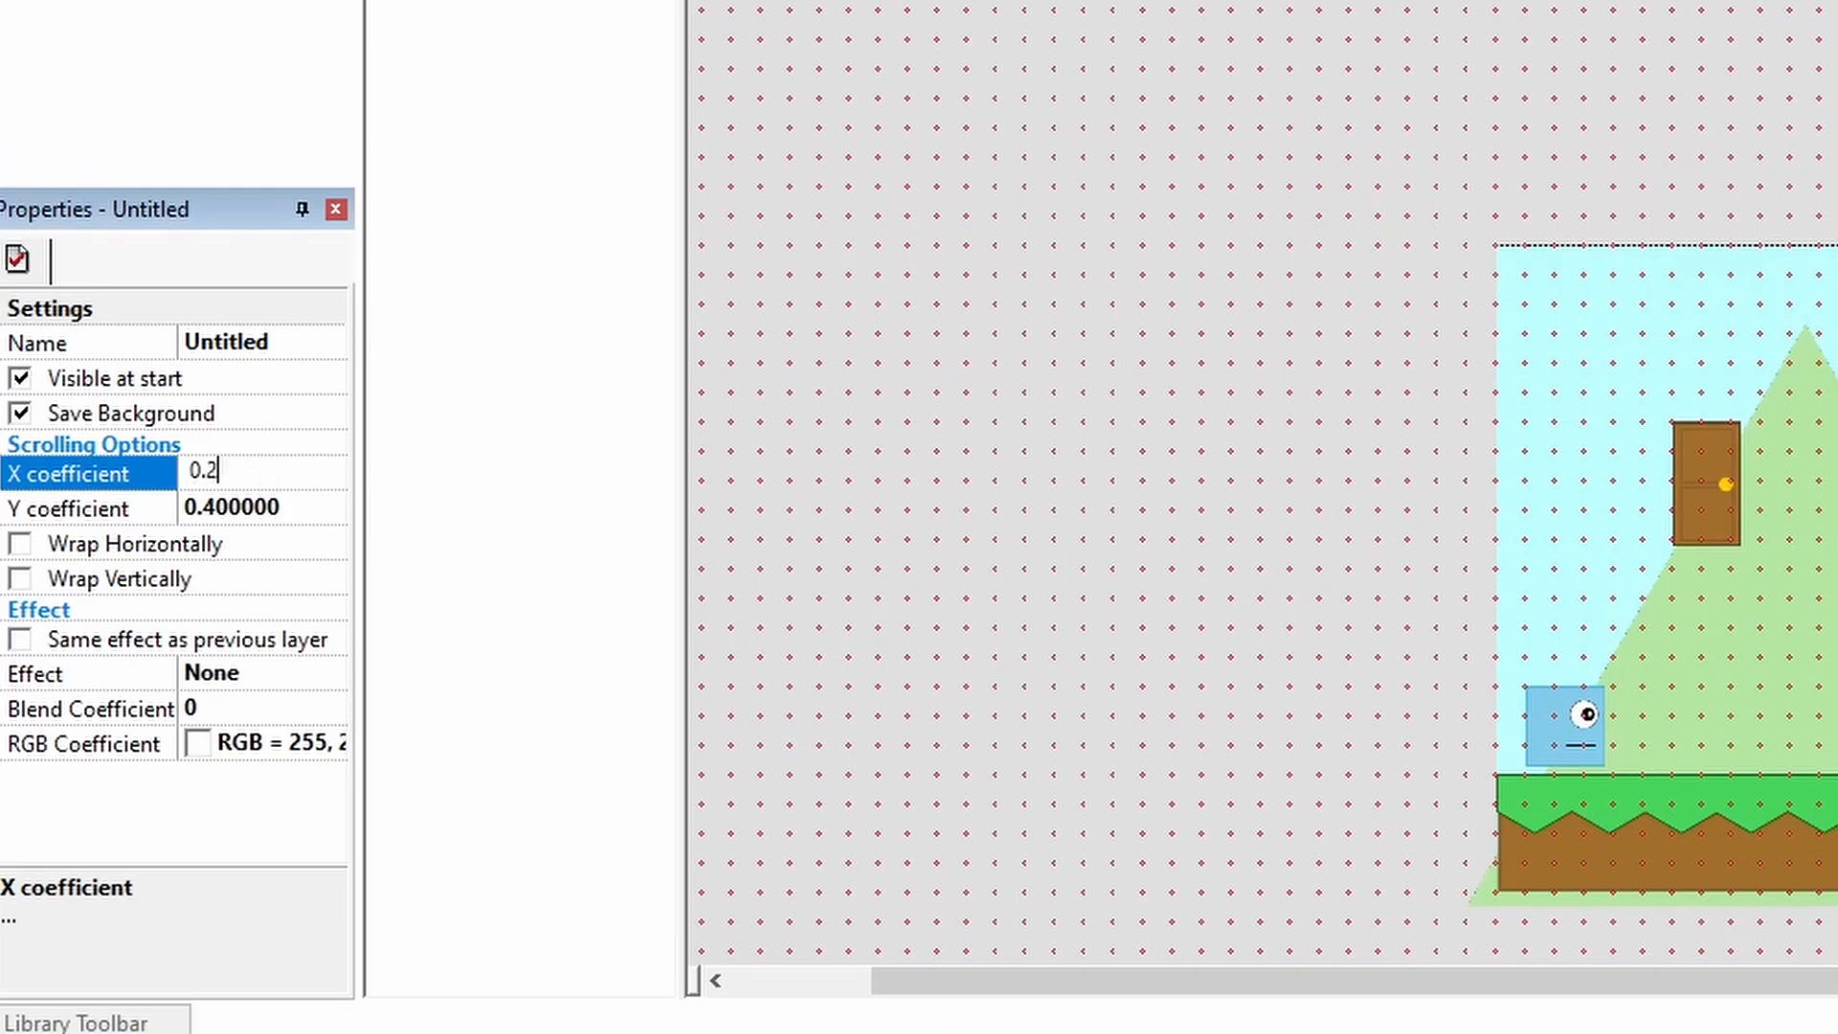
click(272, 507)
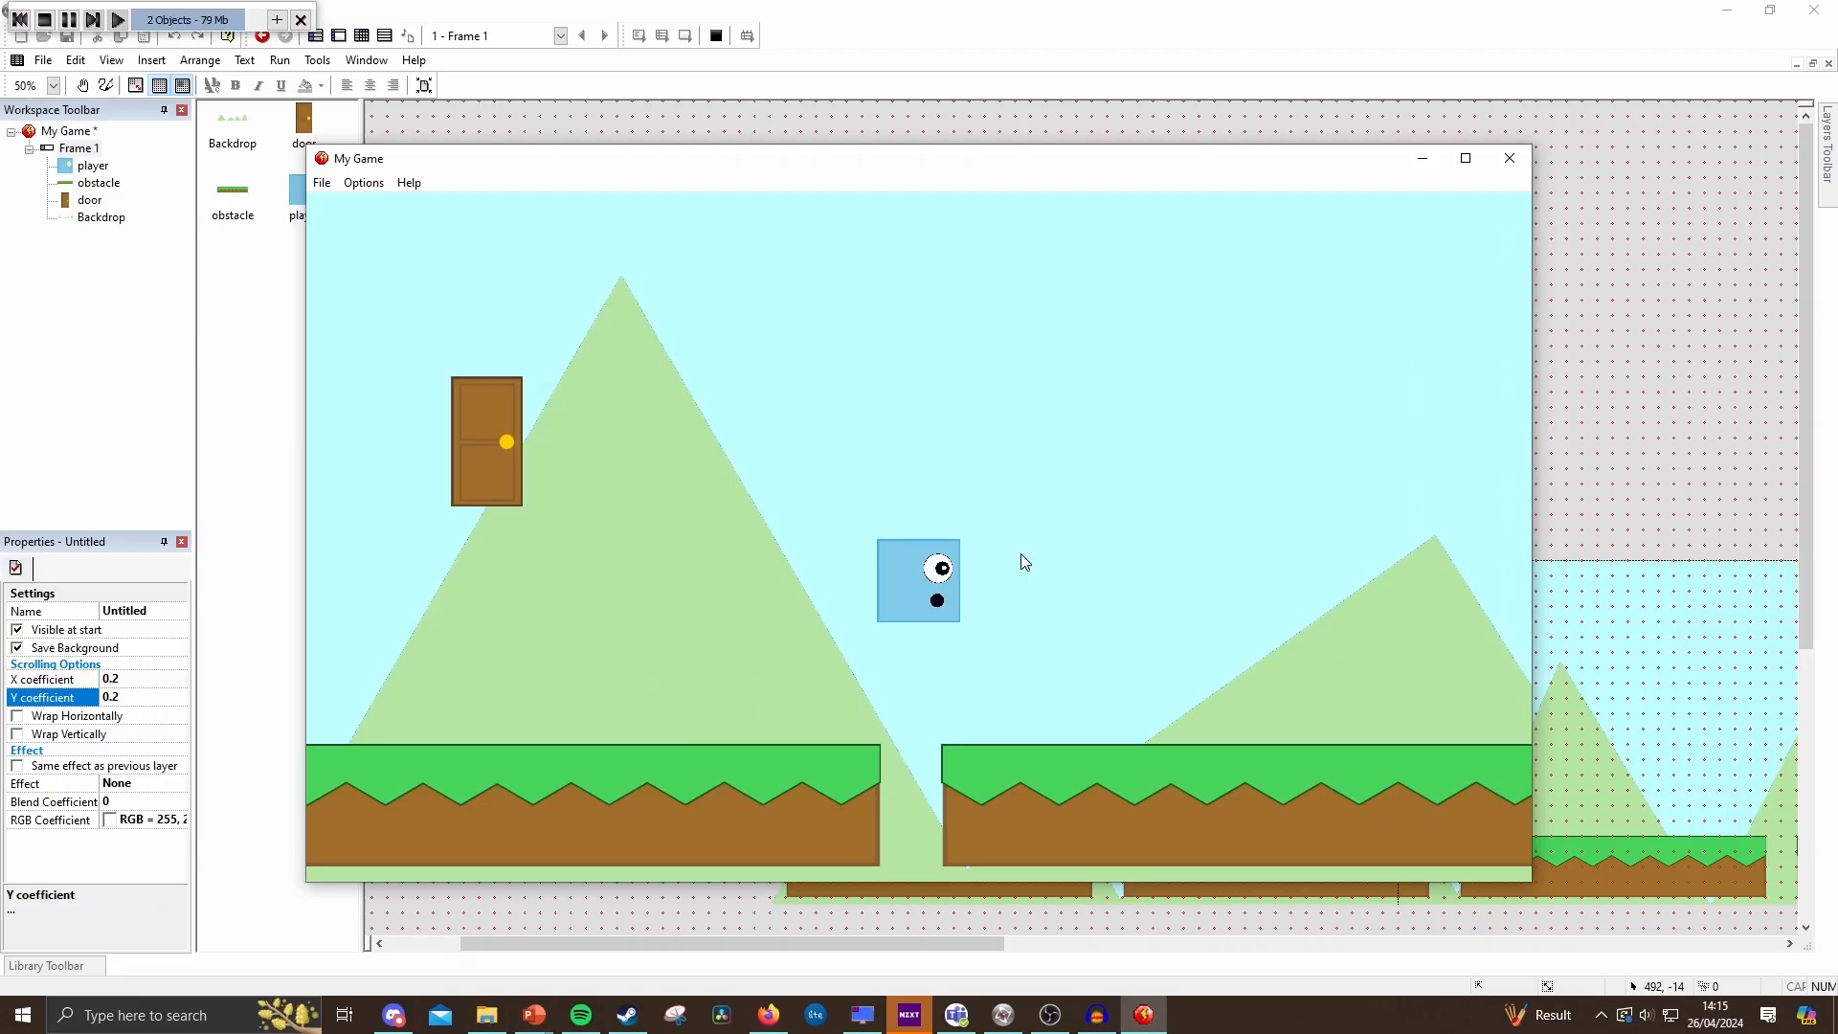
Test-run the game, moving the player forward and back to check the slower mountain scrolling, and close it.
key(Right)
key(shift)
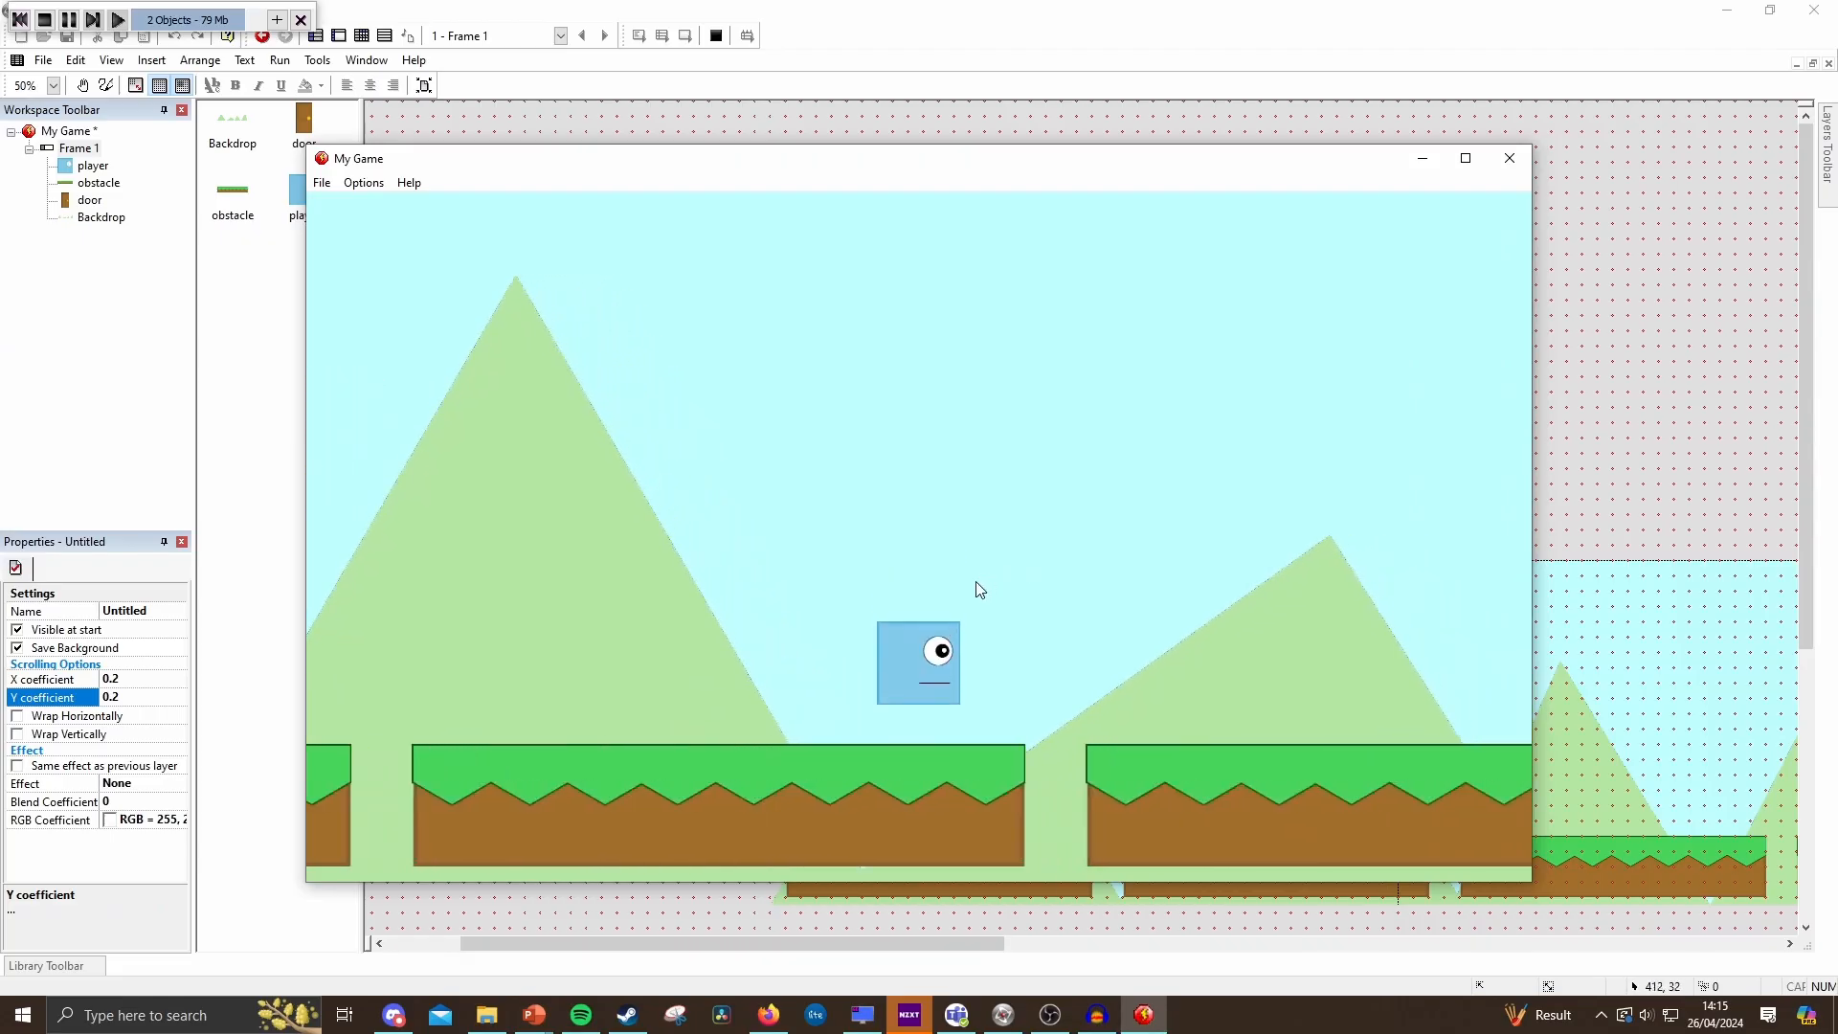
key(Right)
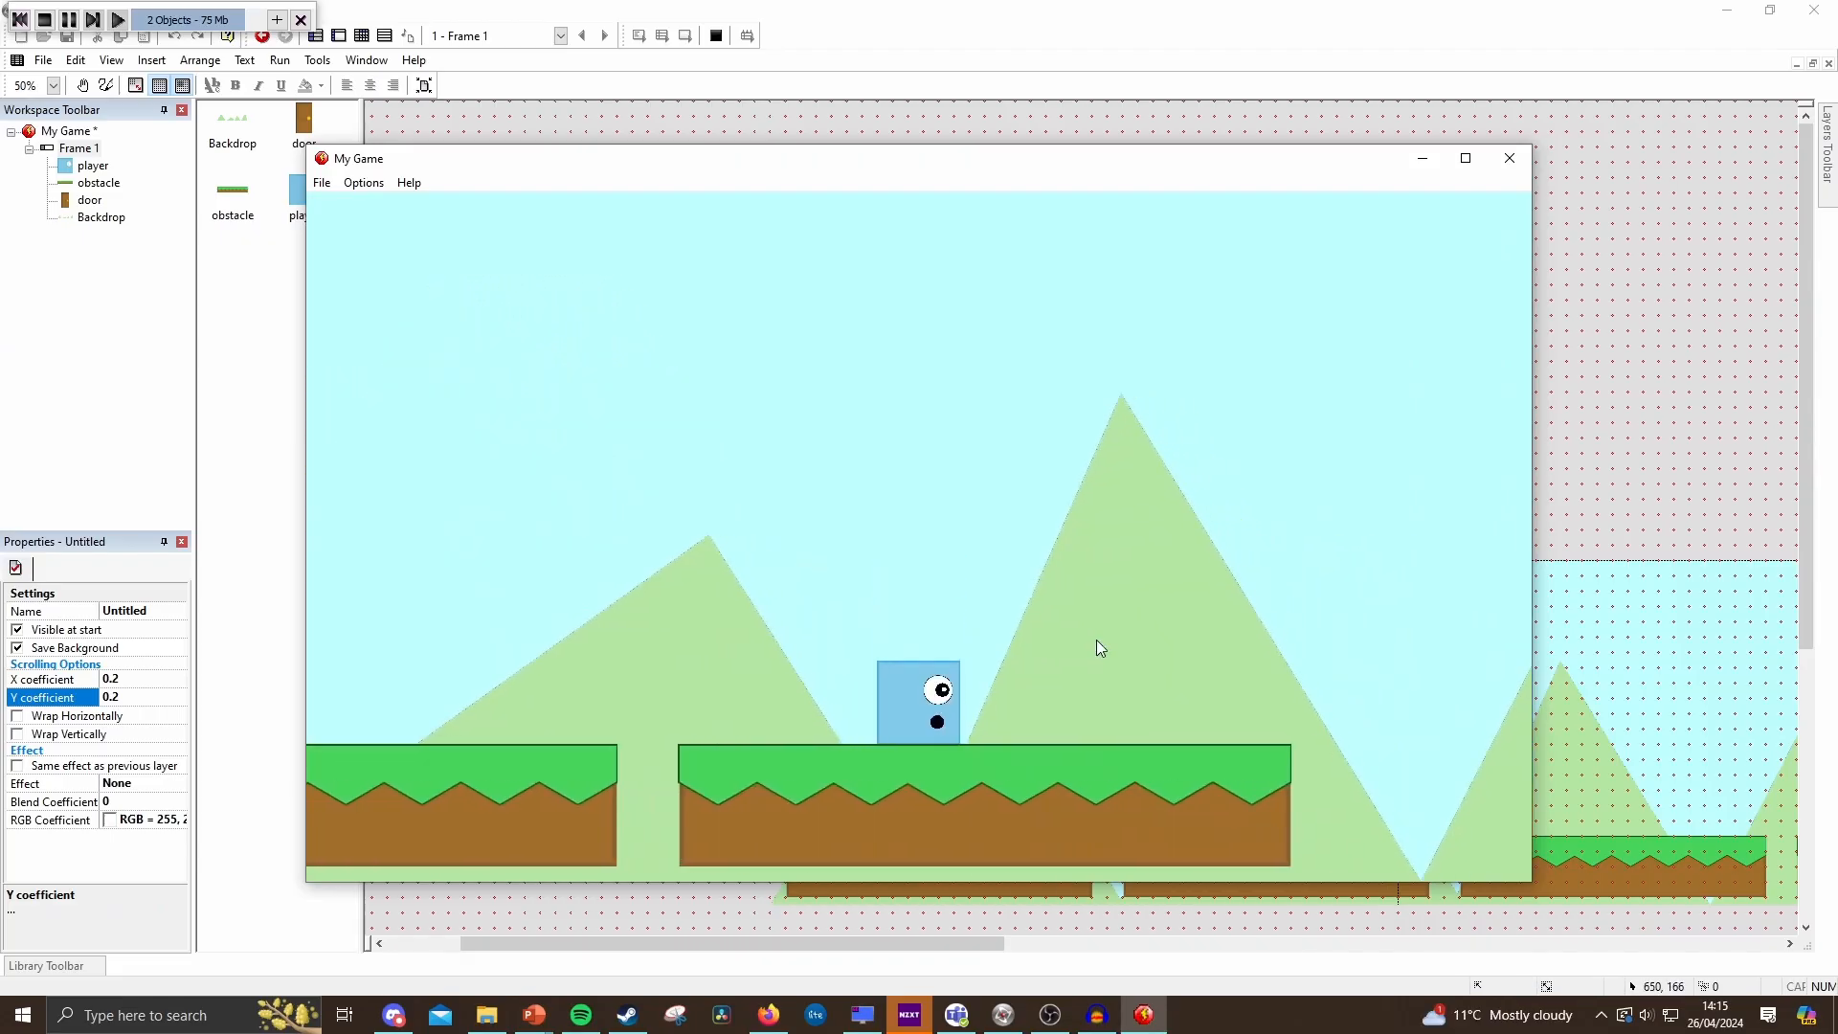
key(Left)
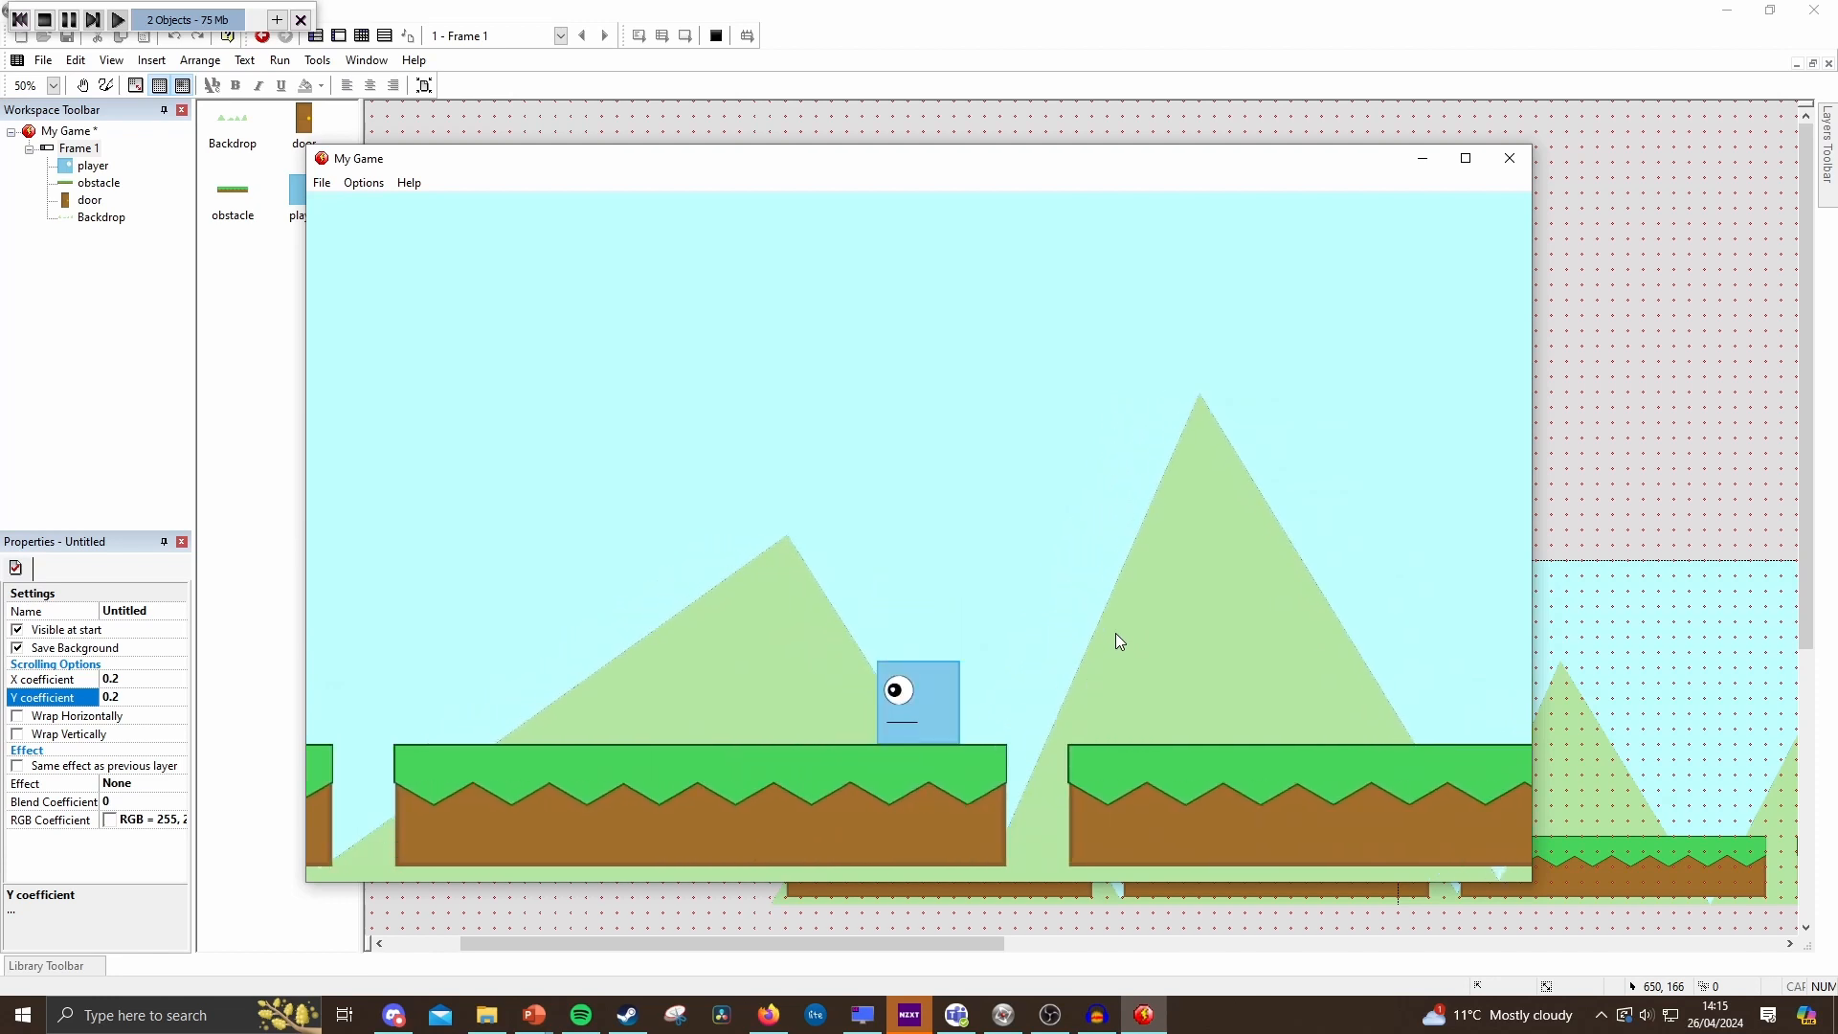
key(shift)
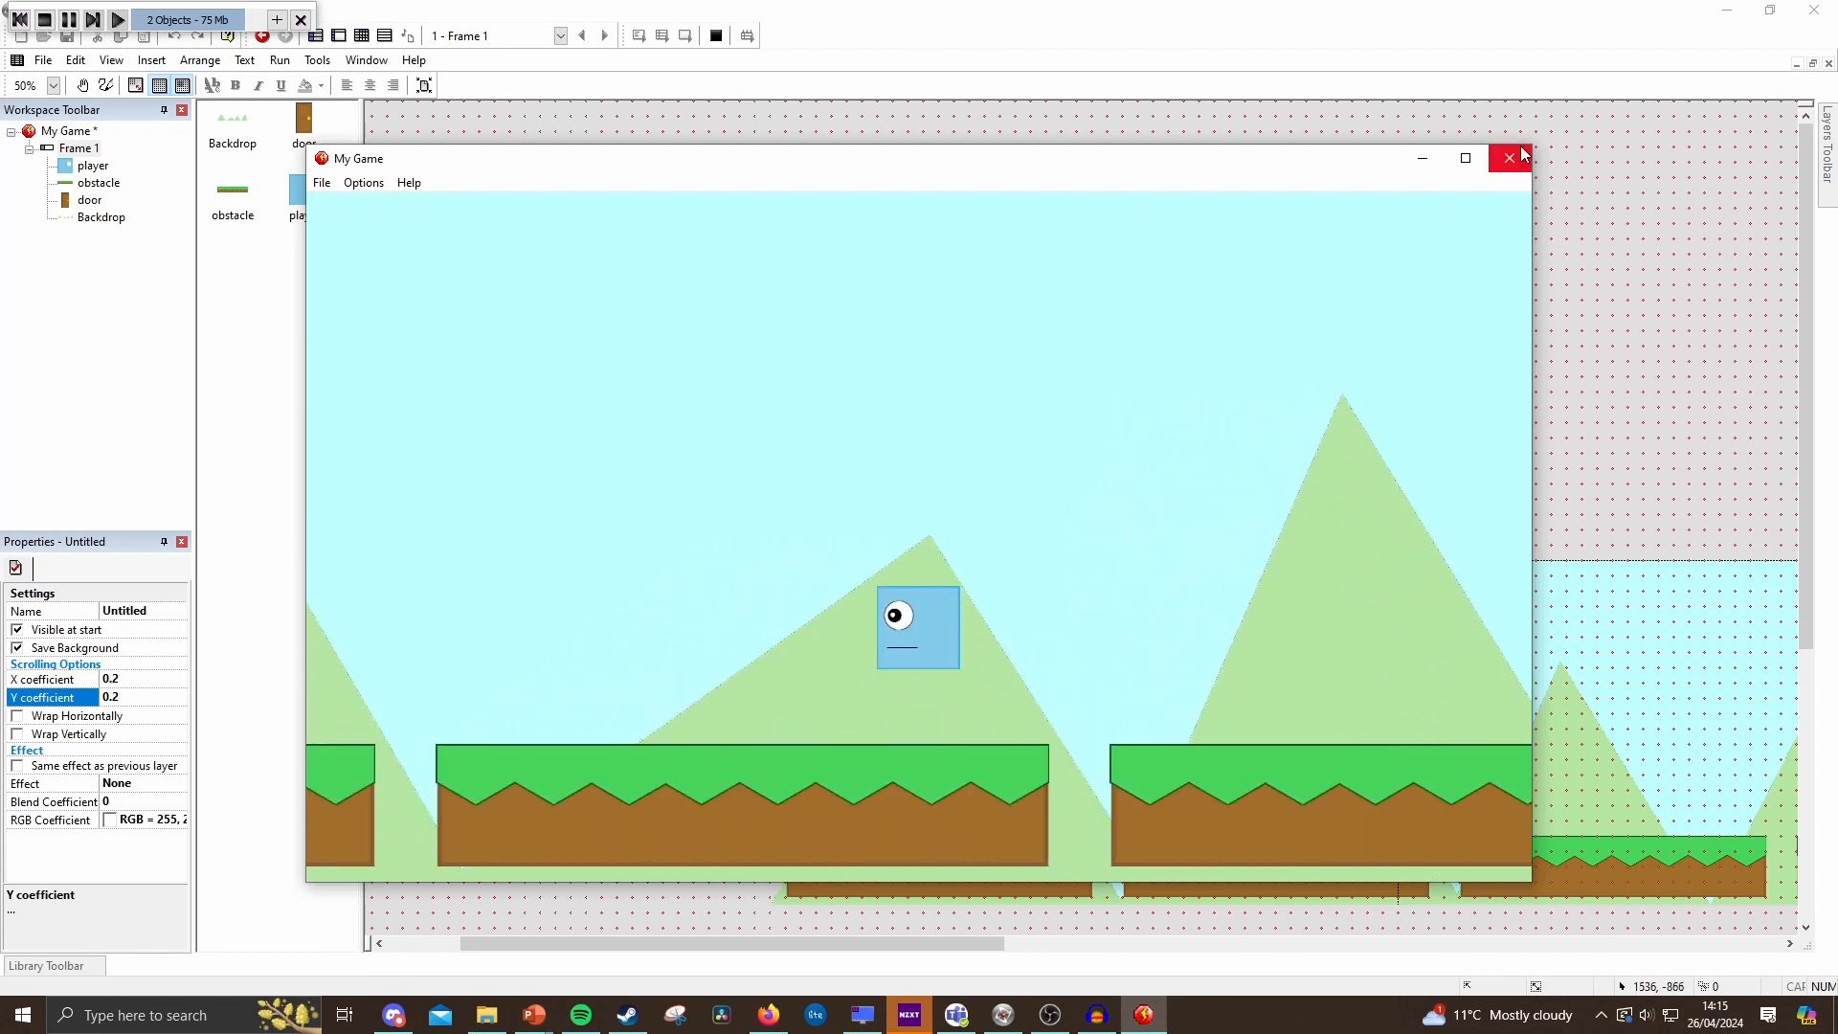
click(1521, 155)
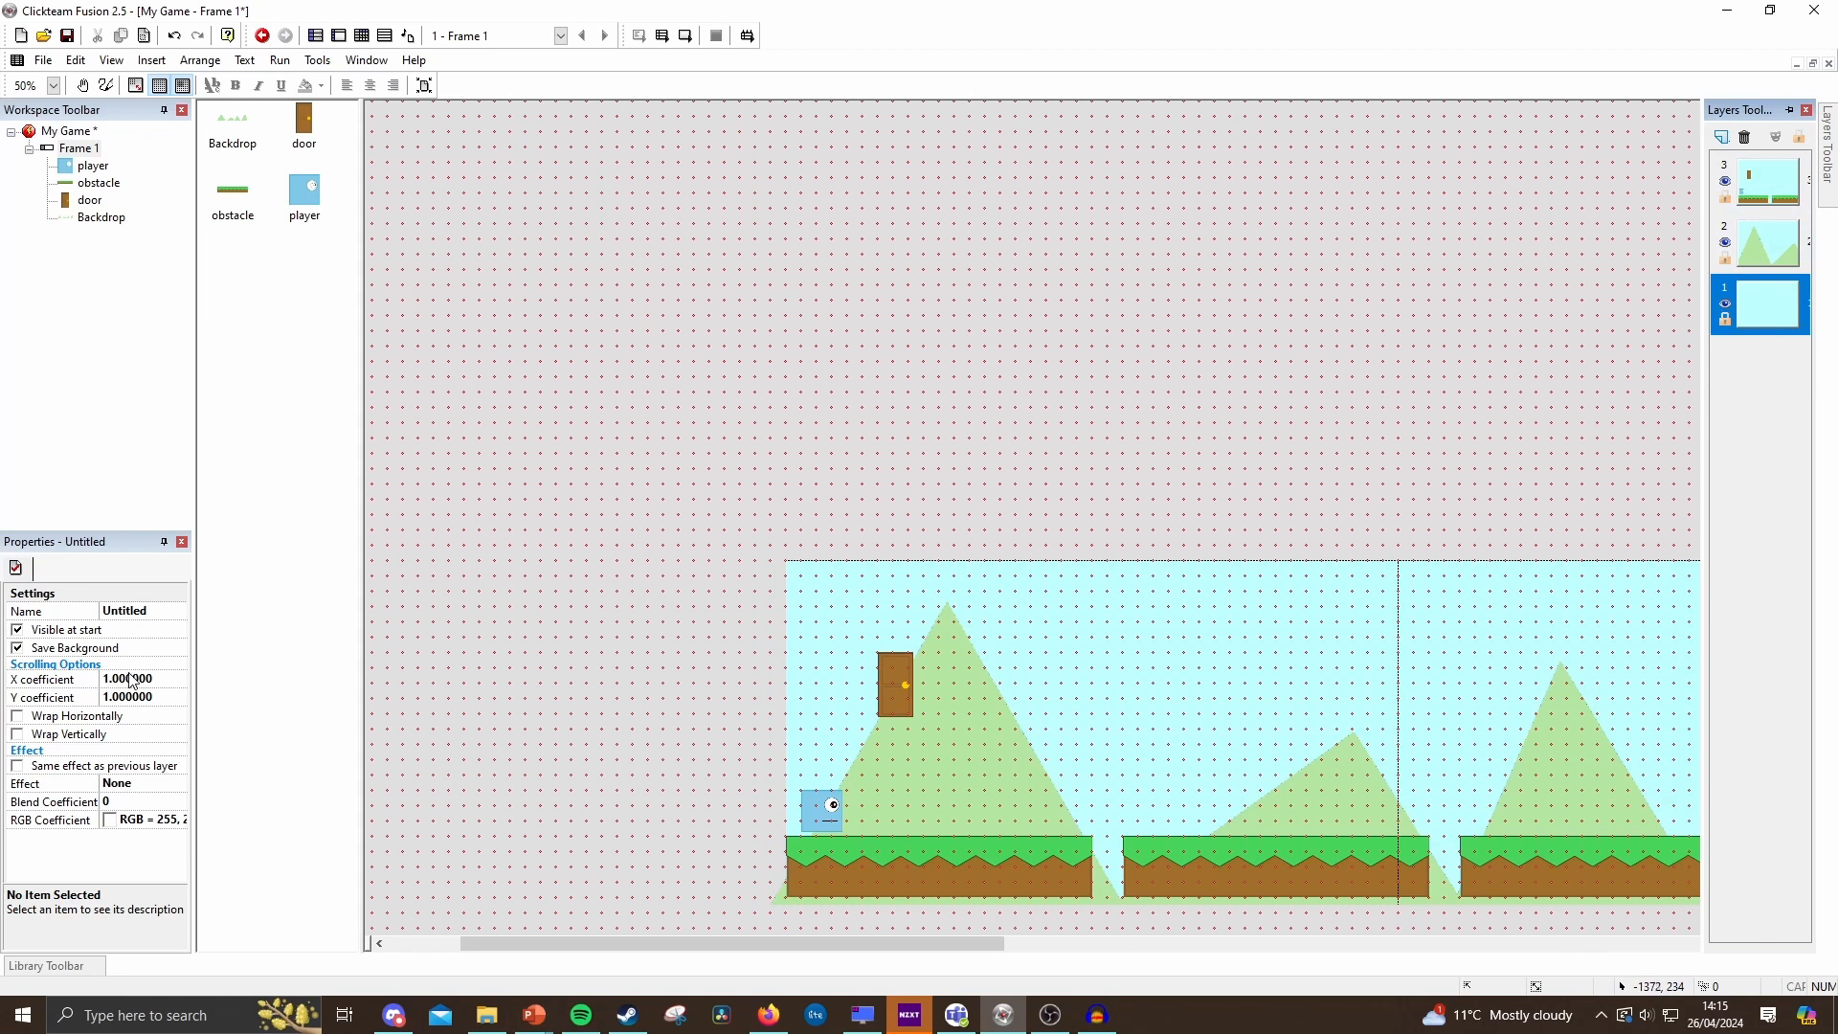
Add an empty layer beneath the mountain layer and set its X and Y scrolling coefficients to 0.1.
text(0.2)
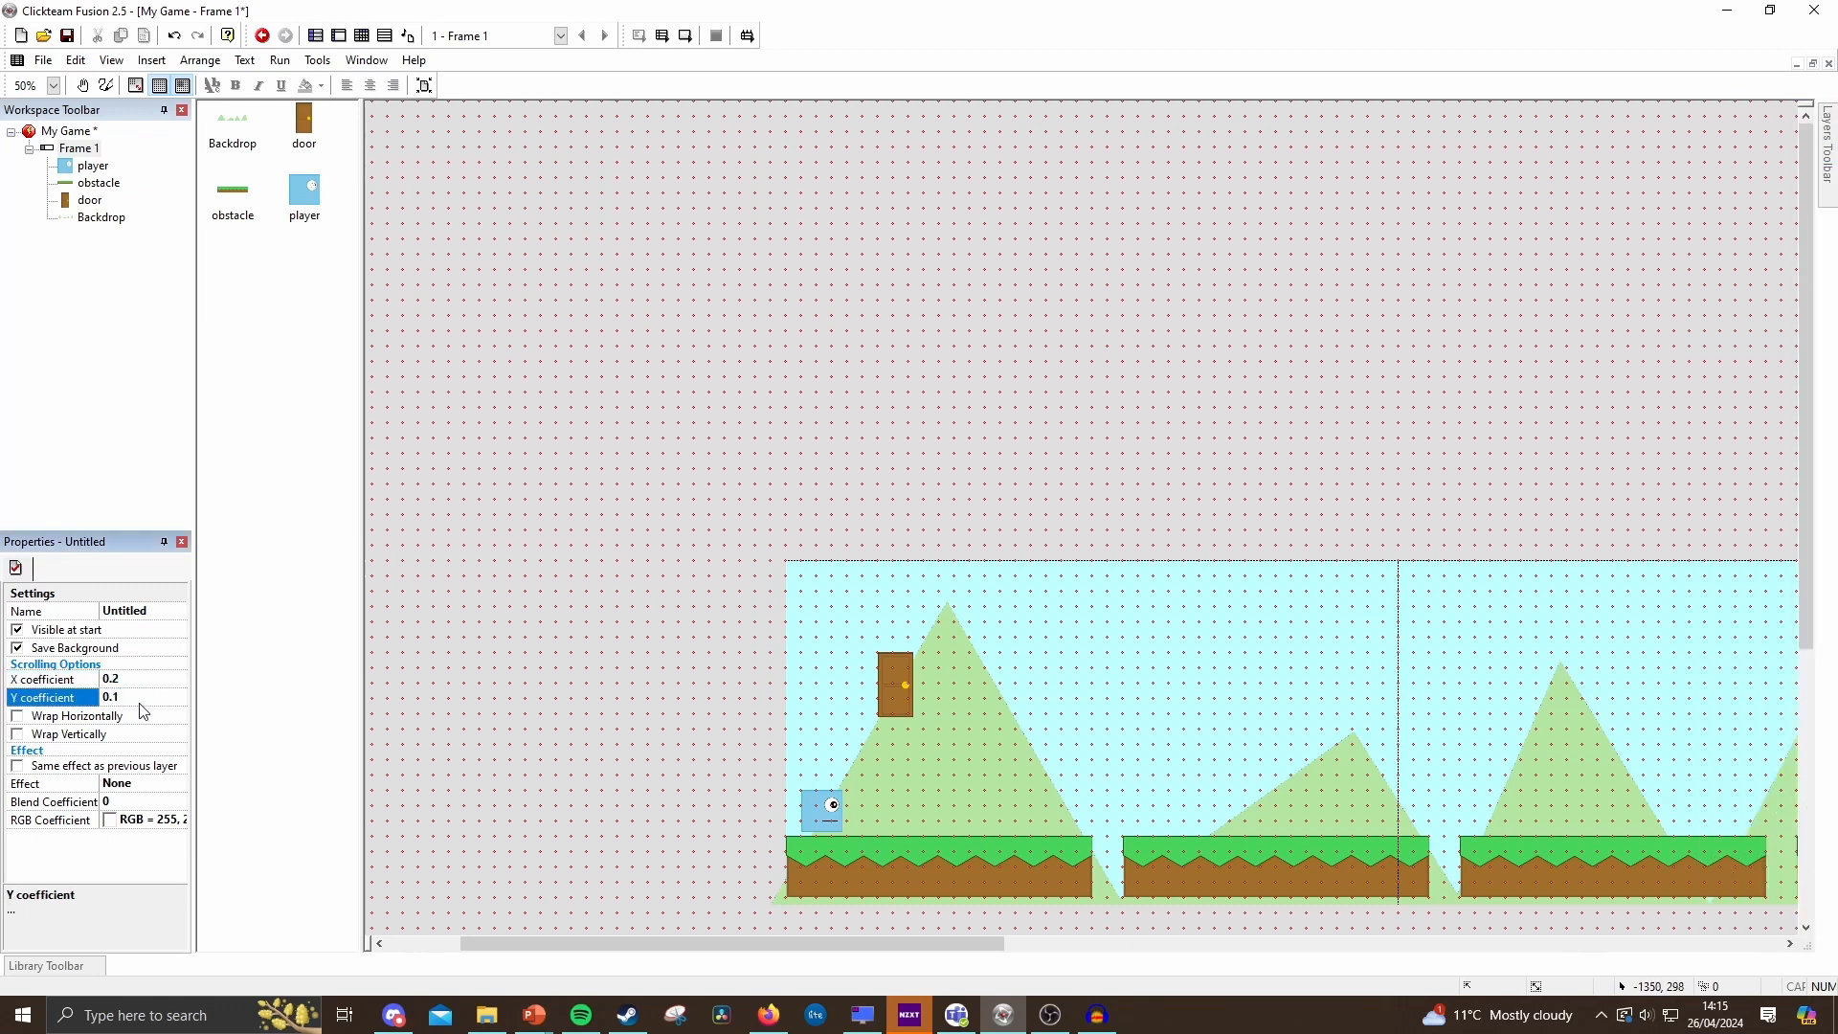
text(0)
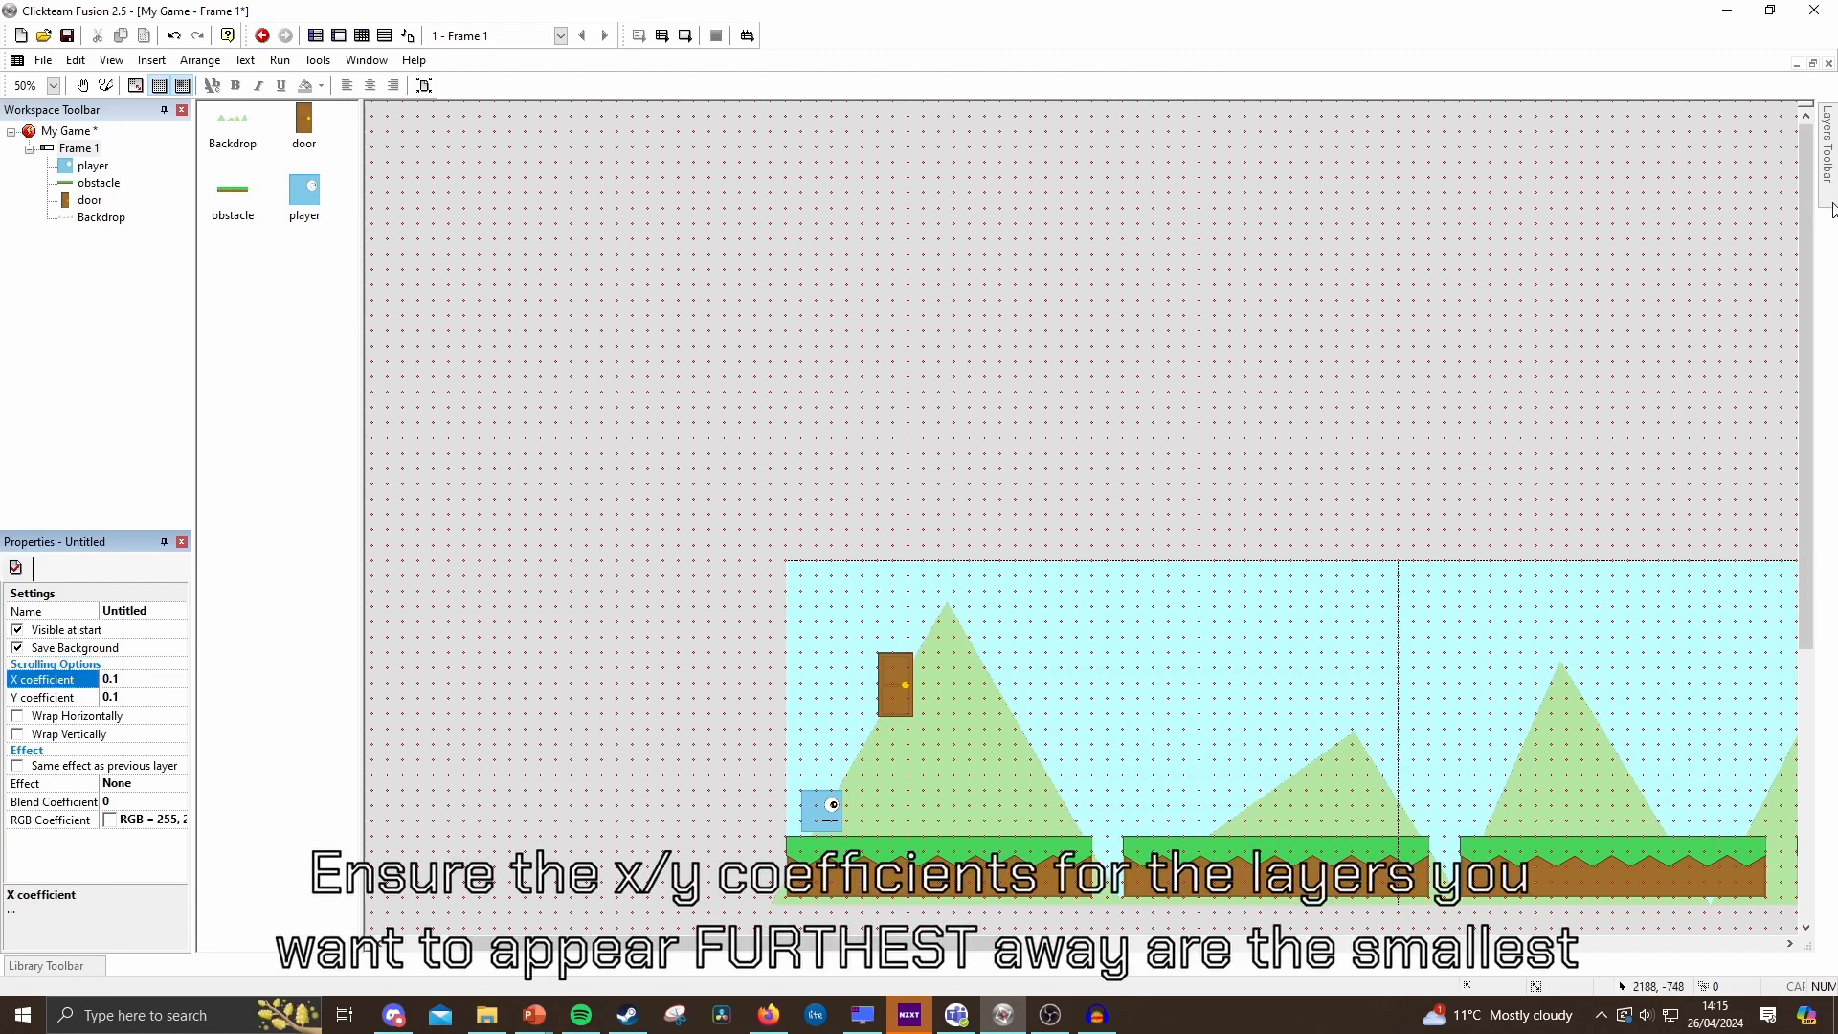
mouse_move(1831, 208)
click(593, 569)
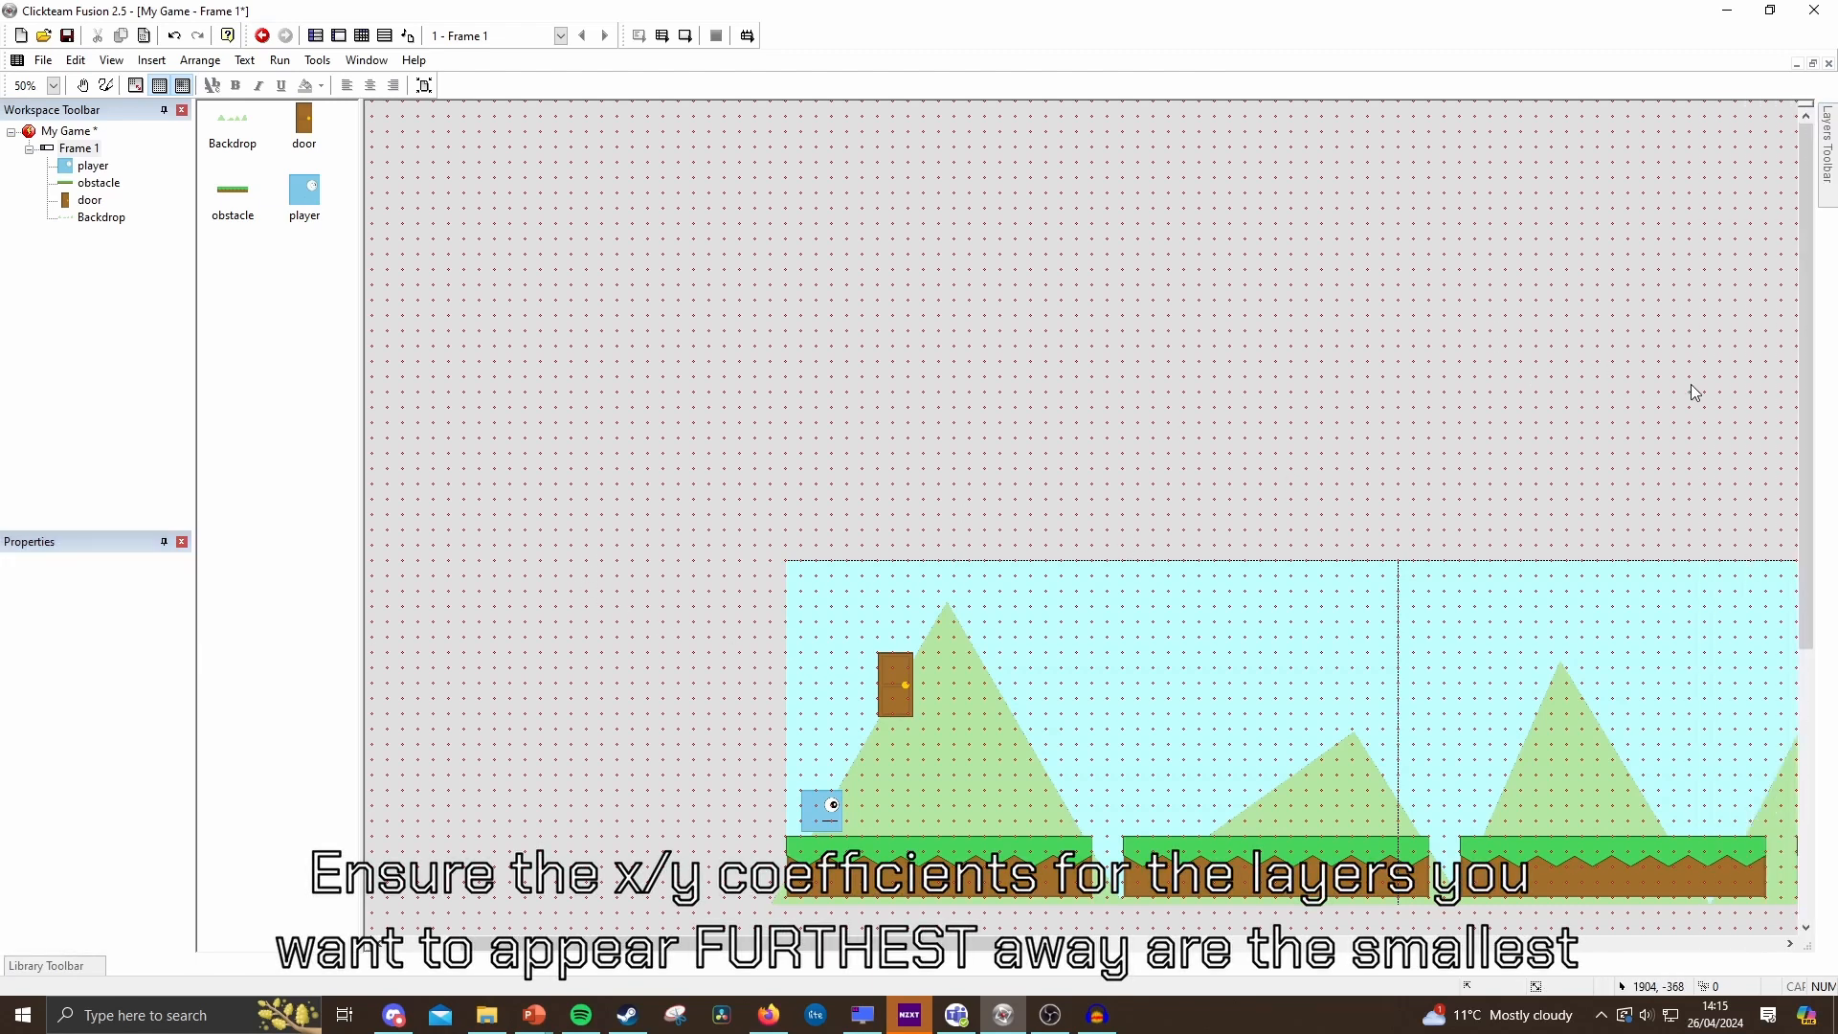
Insert a second Backdrop object for another range of mountains in the frame.
right_click(1292, 517)
click(1357, 541)
click(945, 354)
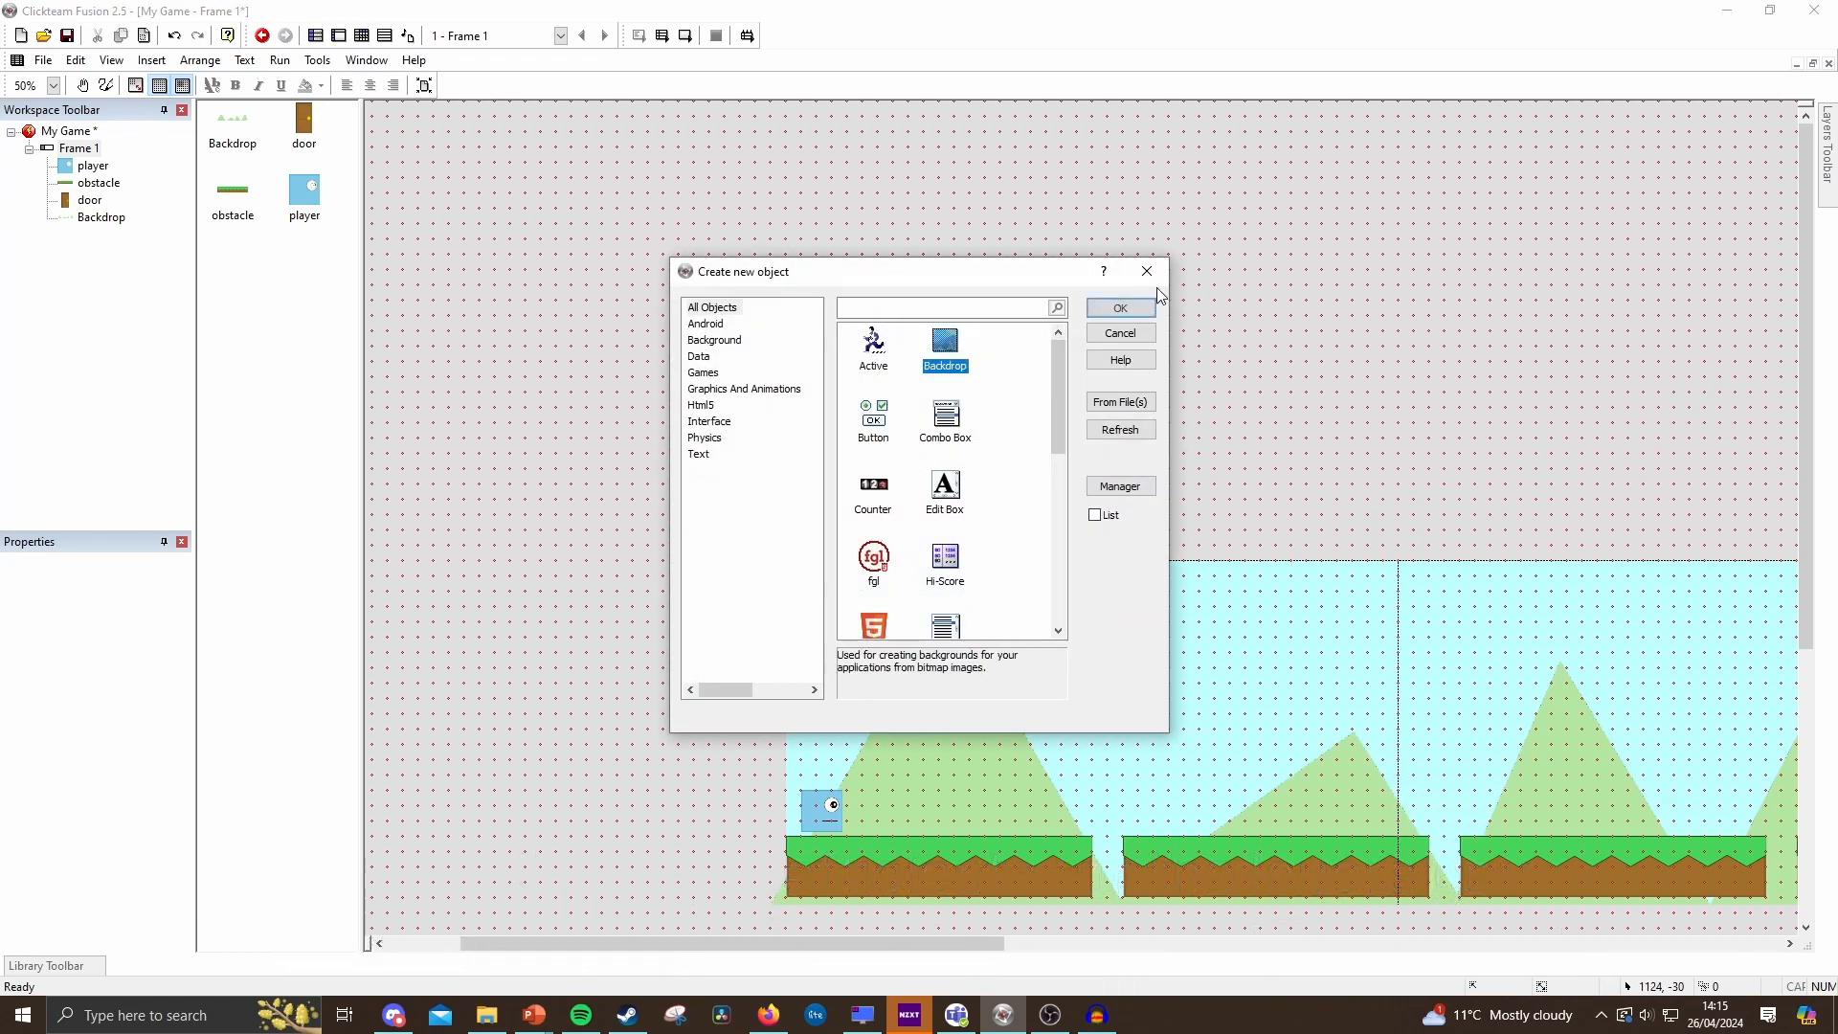
click(1116, 307)
click(870, 414)
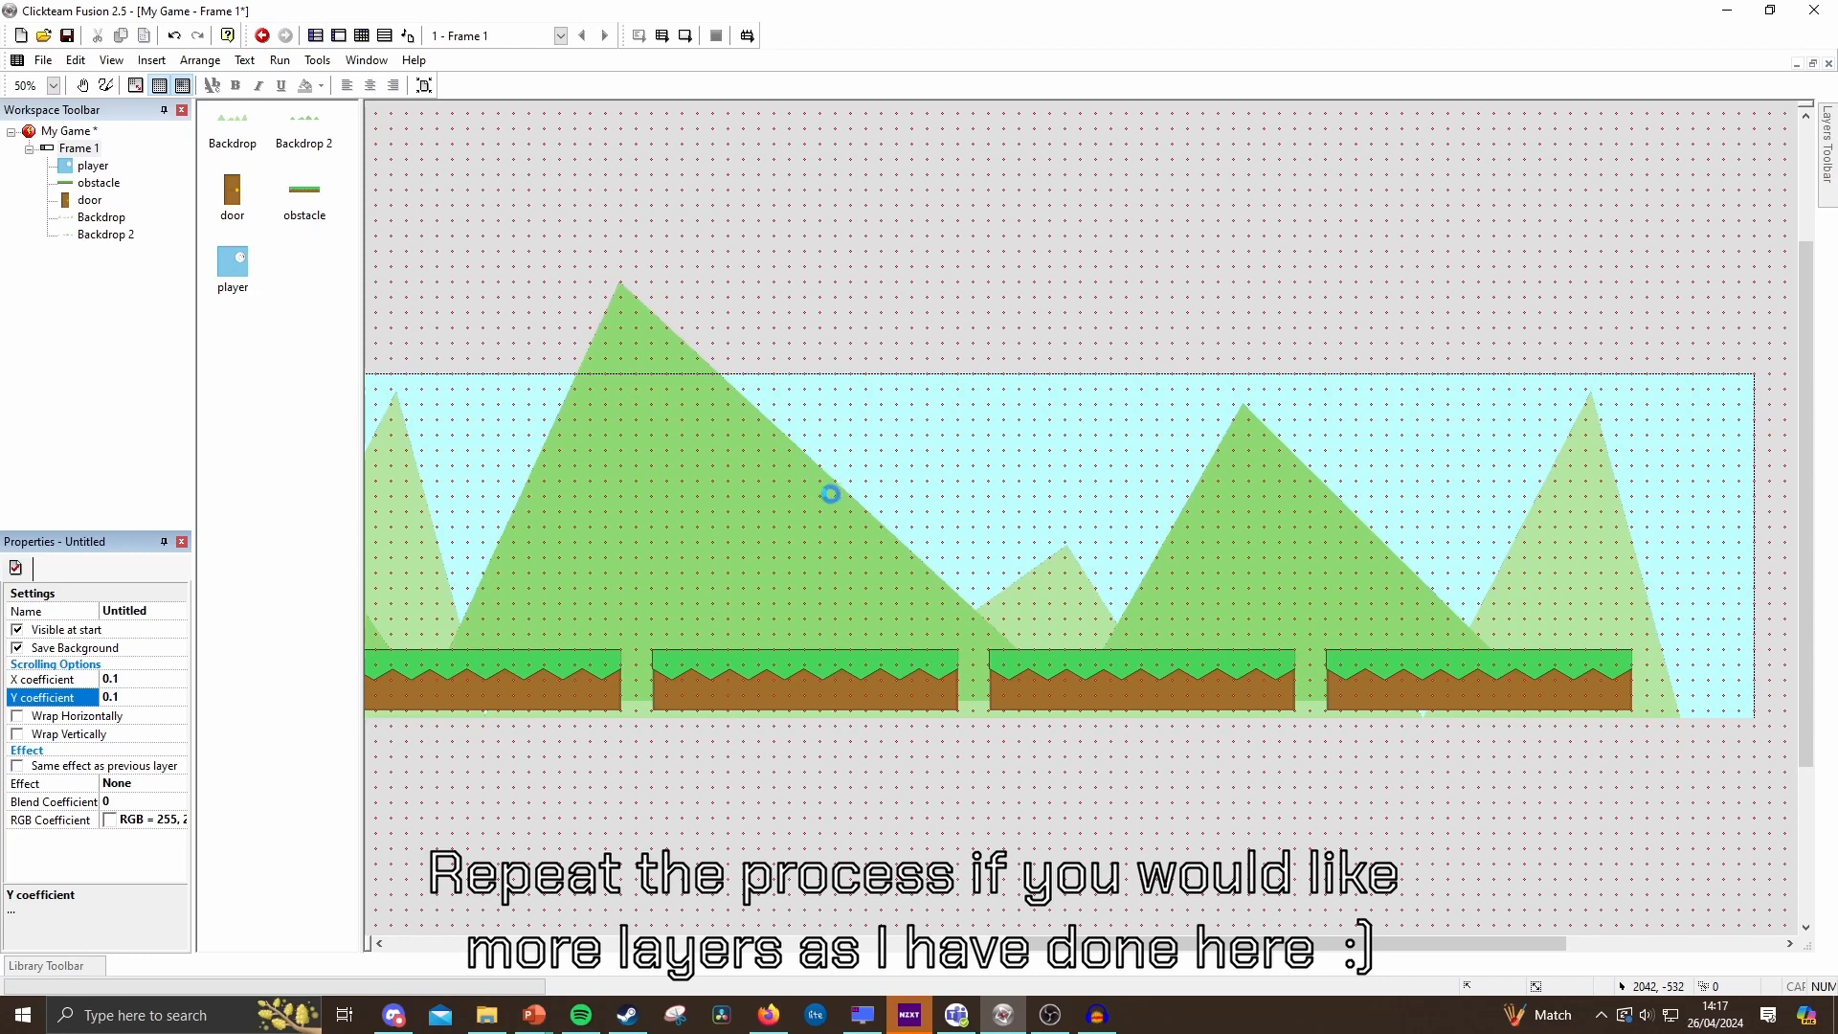
Test-run the game, jumping the player along the platforms to check the parallax between the two mountain layers.
key(Right)
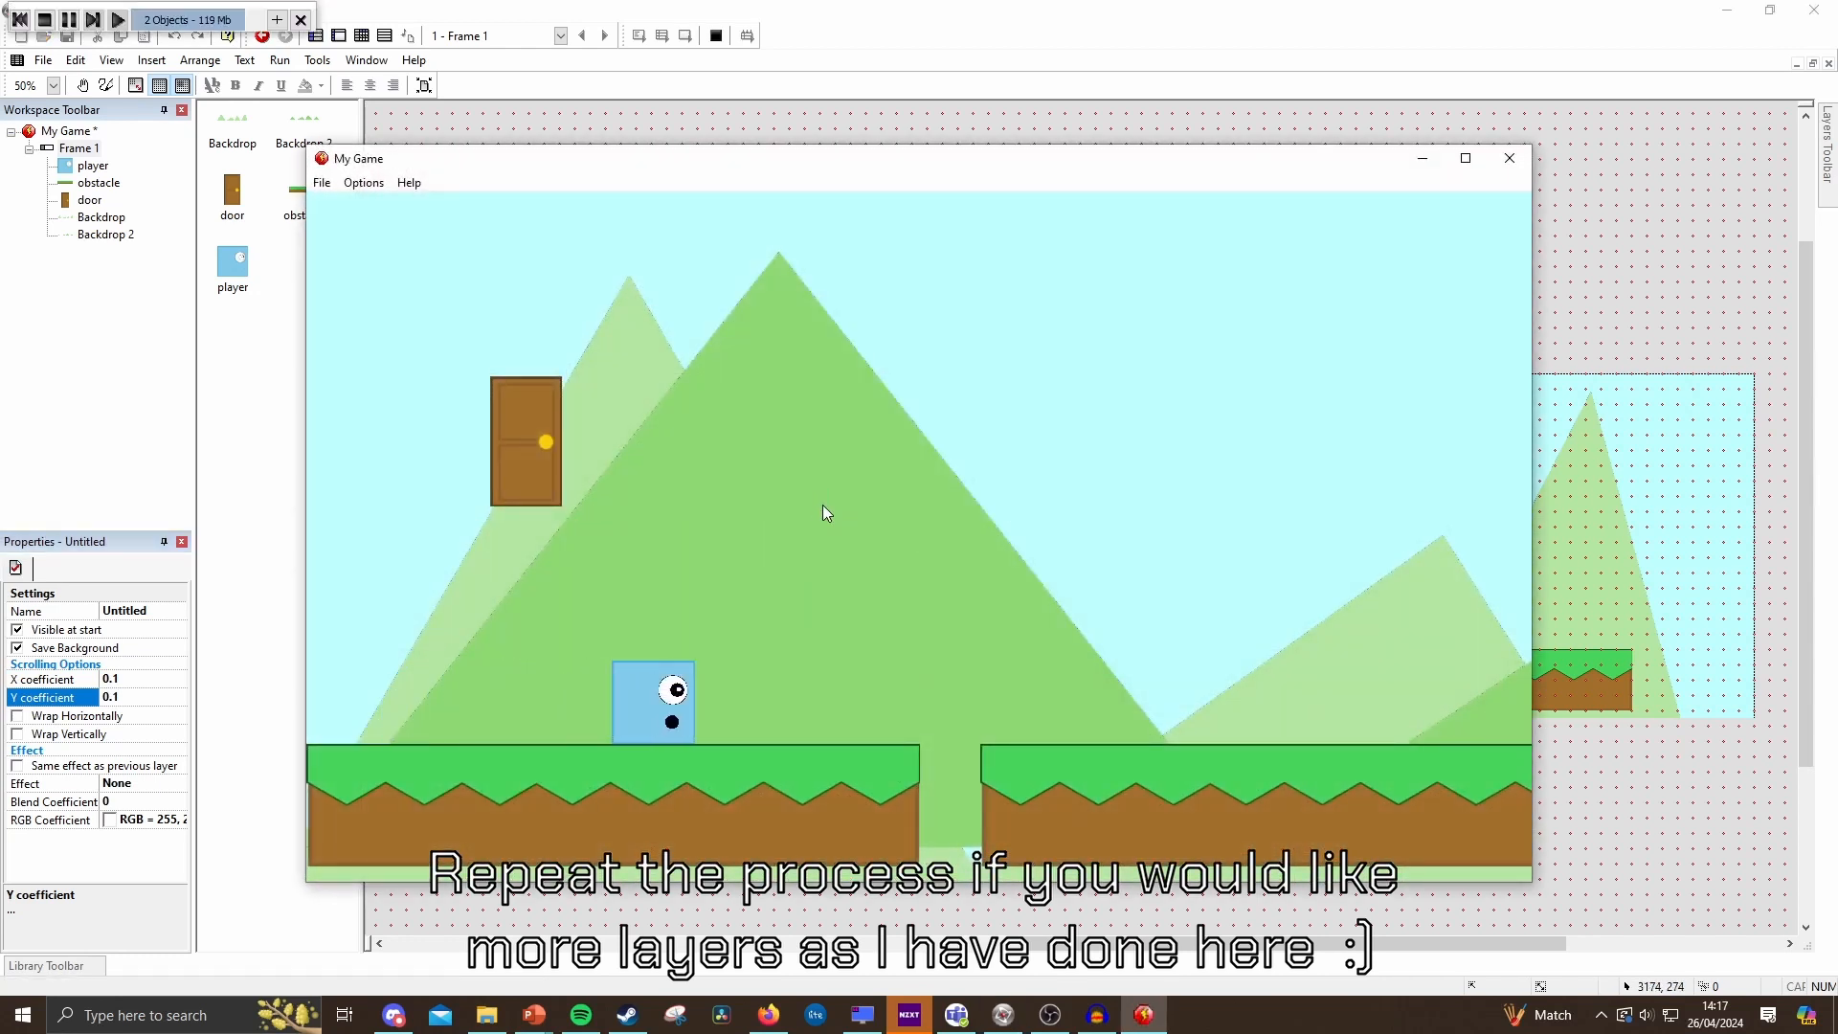
key(Right)
key(Up)
key(Up)
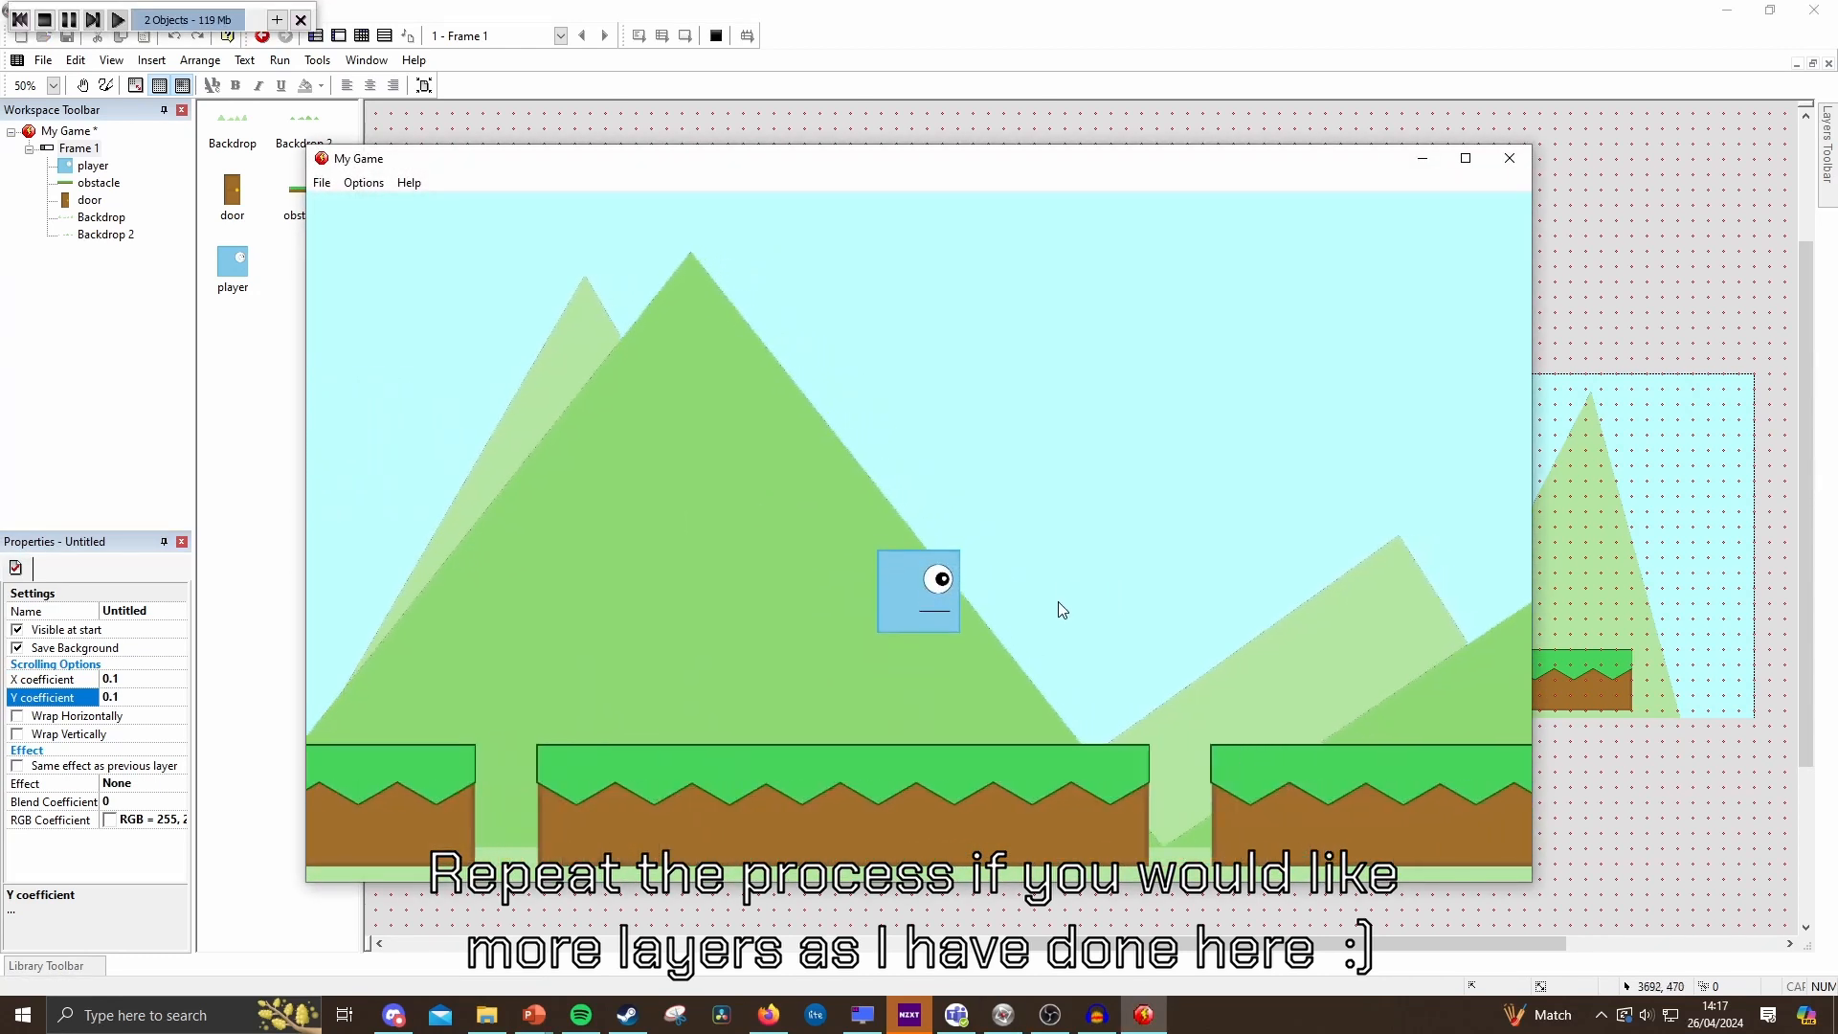
key(Right)
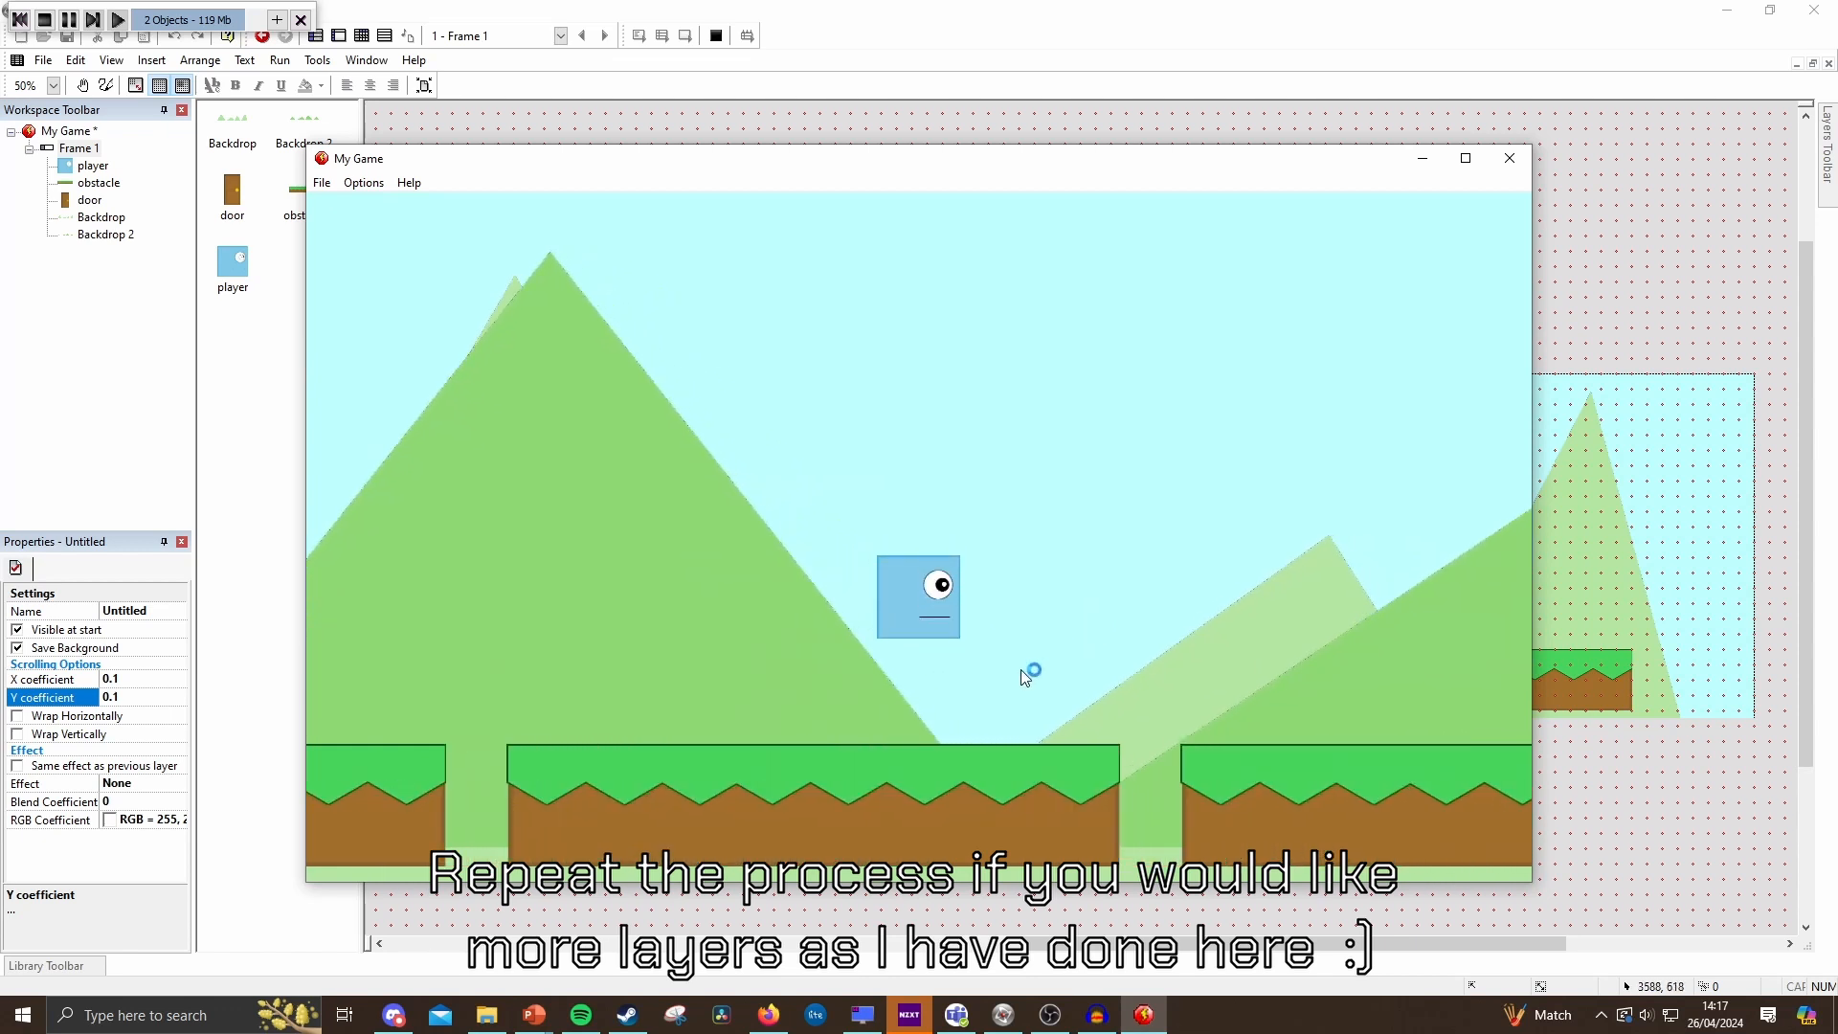
key(Right)
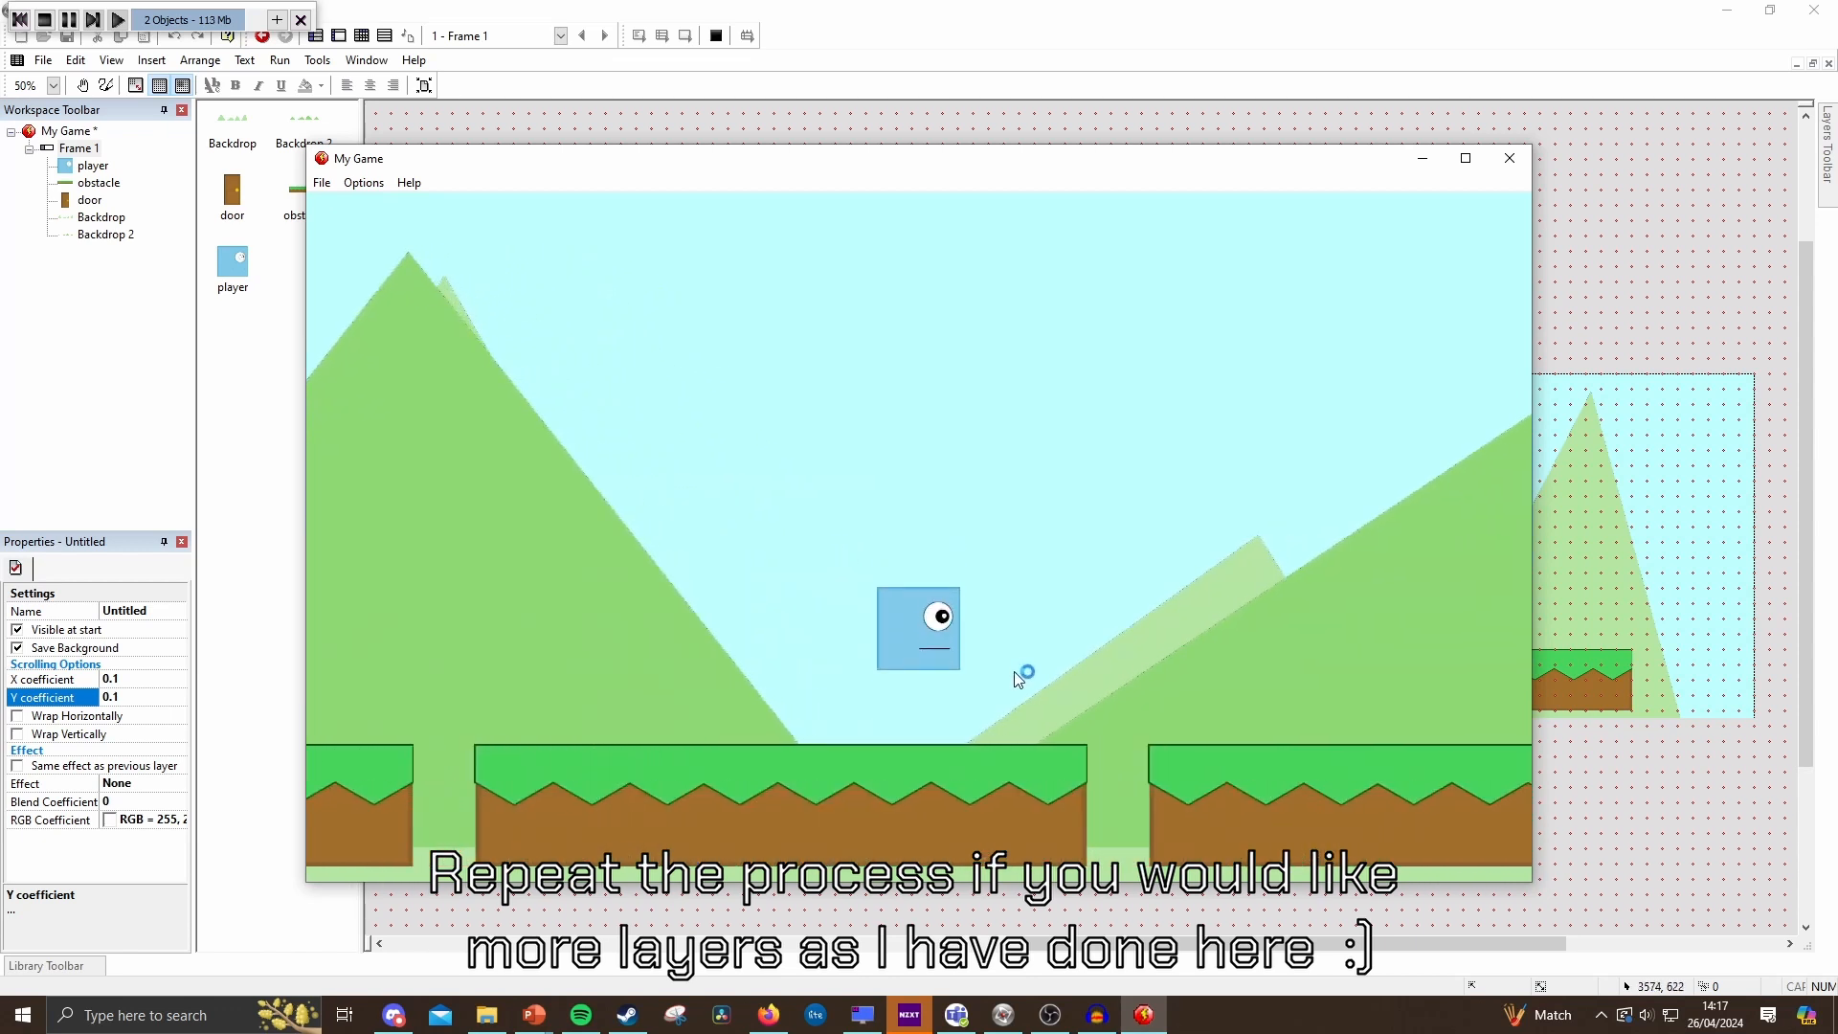
key(Right)
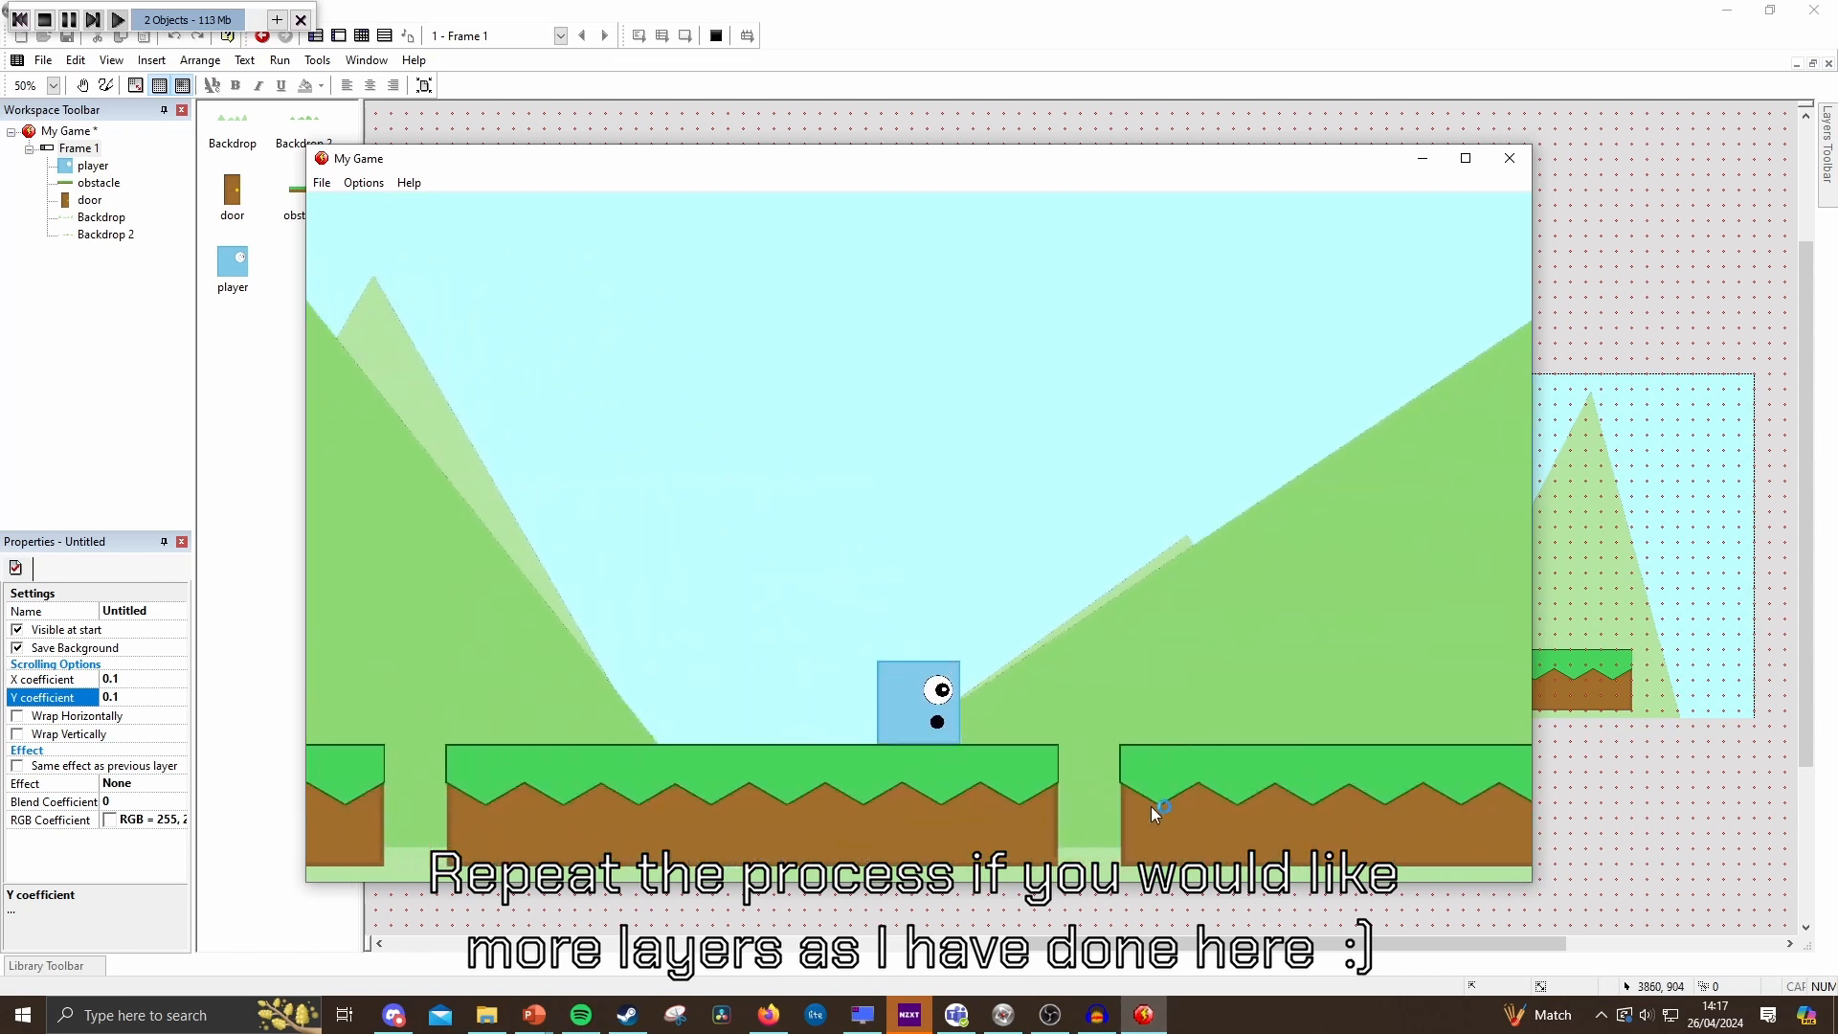
key(Right)
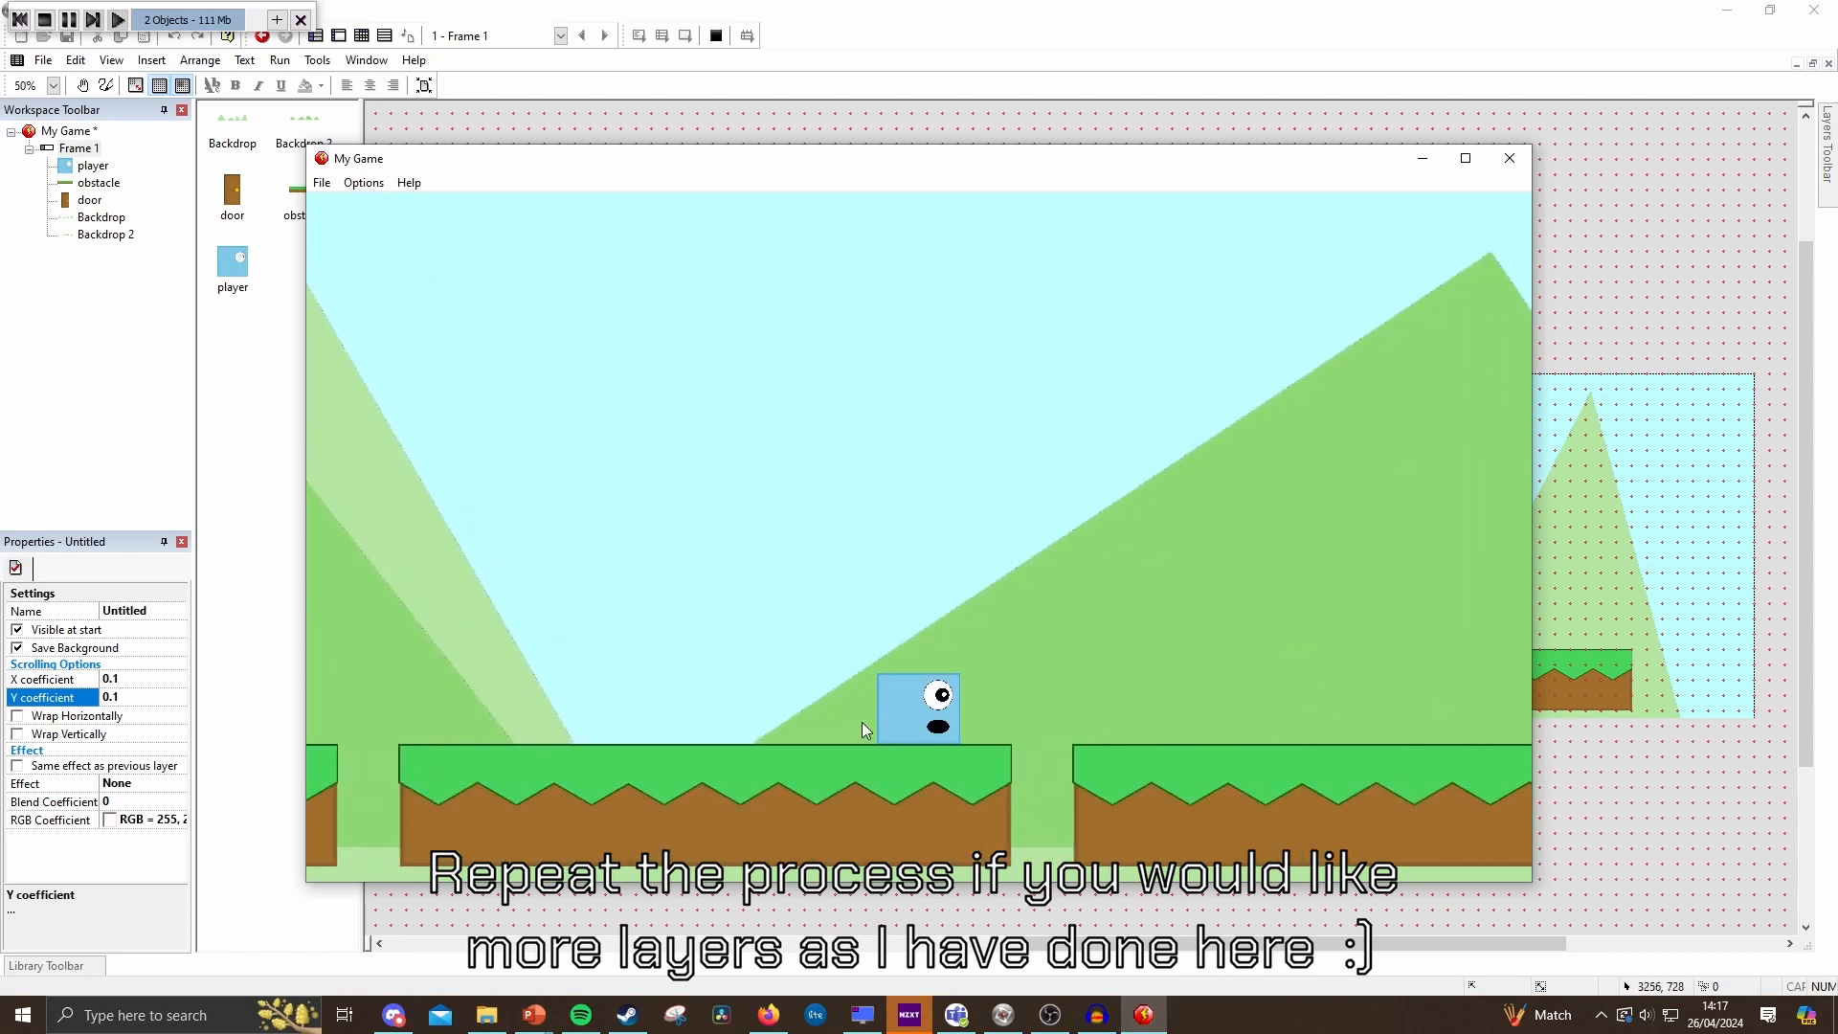
Run and jump the player back along the platforms in the running game to compare how the two mountain ranges scroll.
key(Right)
key(shift)
key(shift)
key(Left)
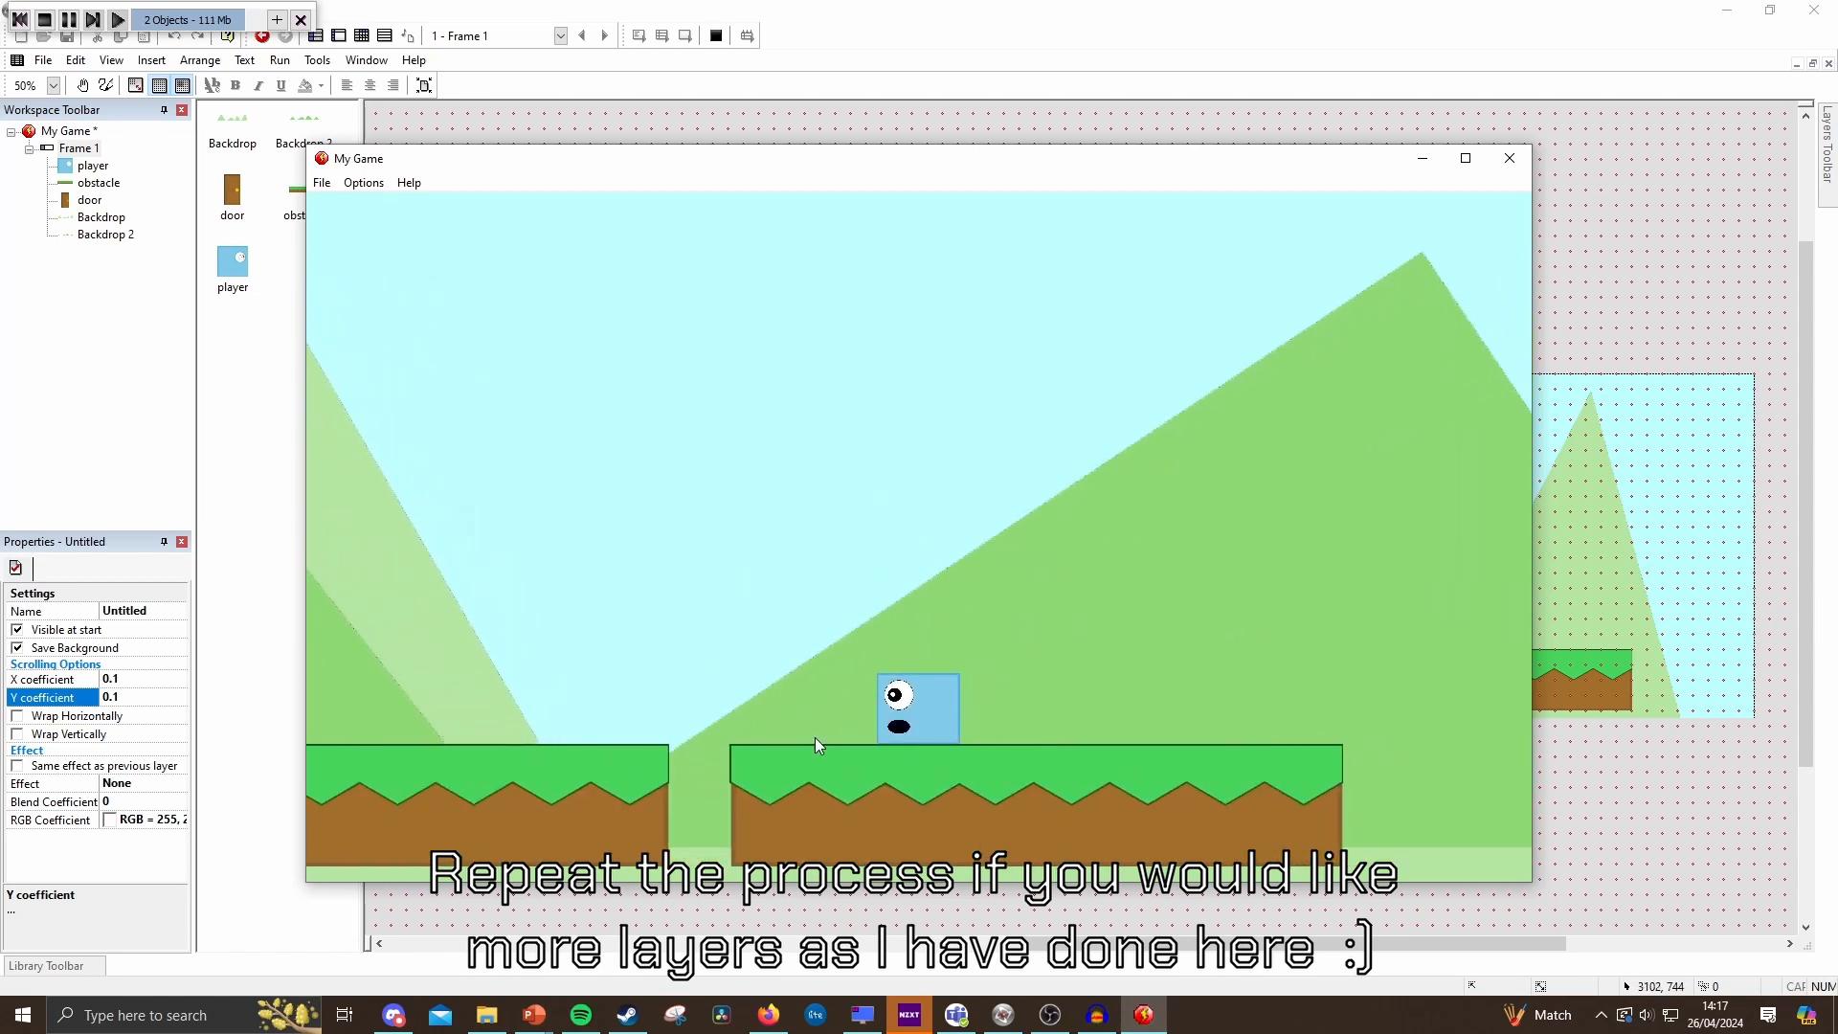
key(Left)
key(shift)
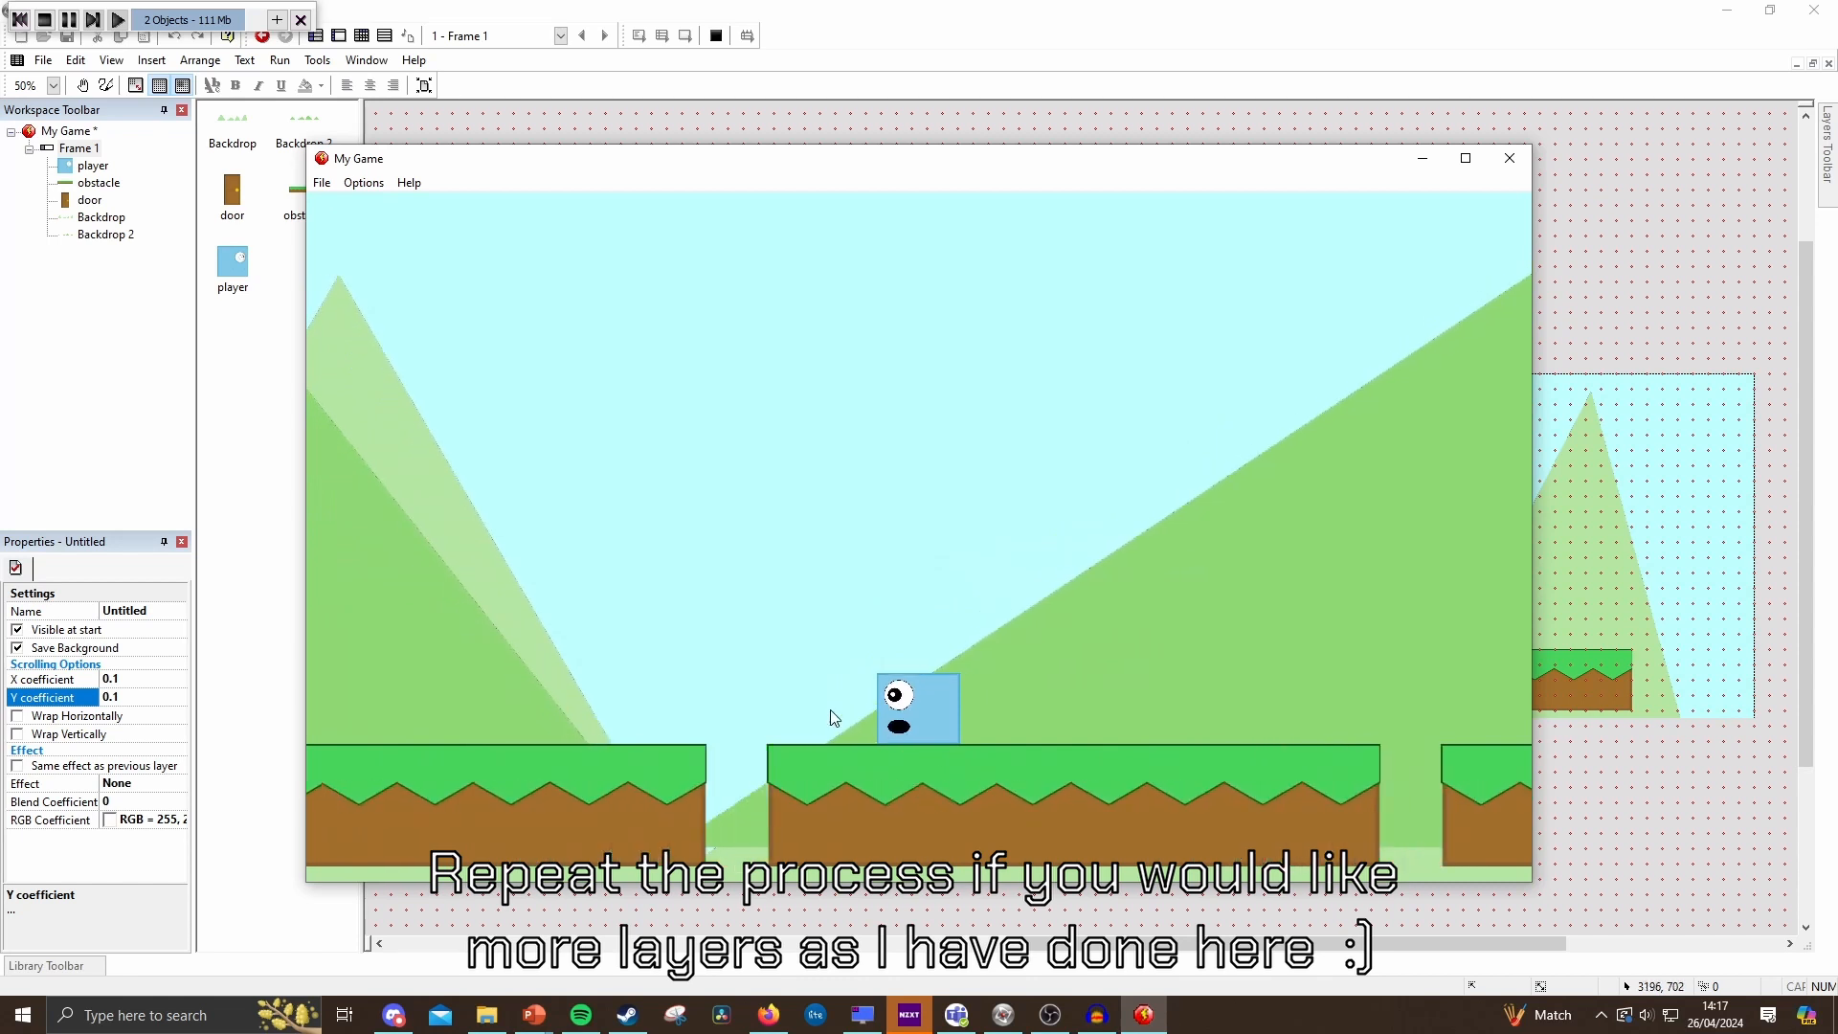
key(Left)
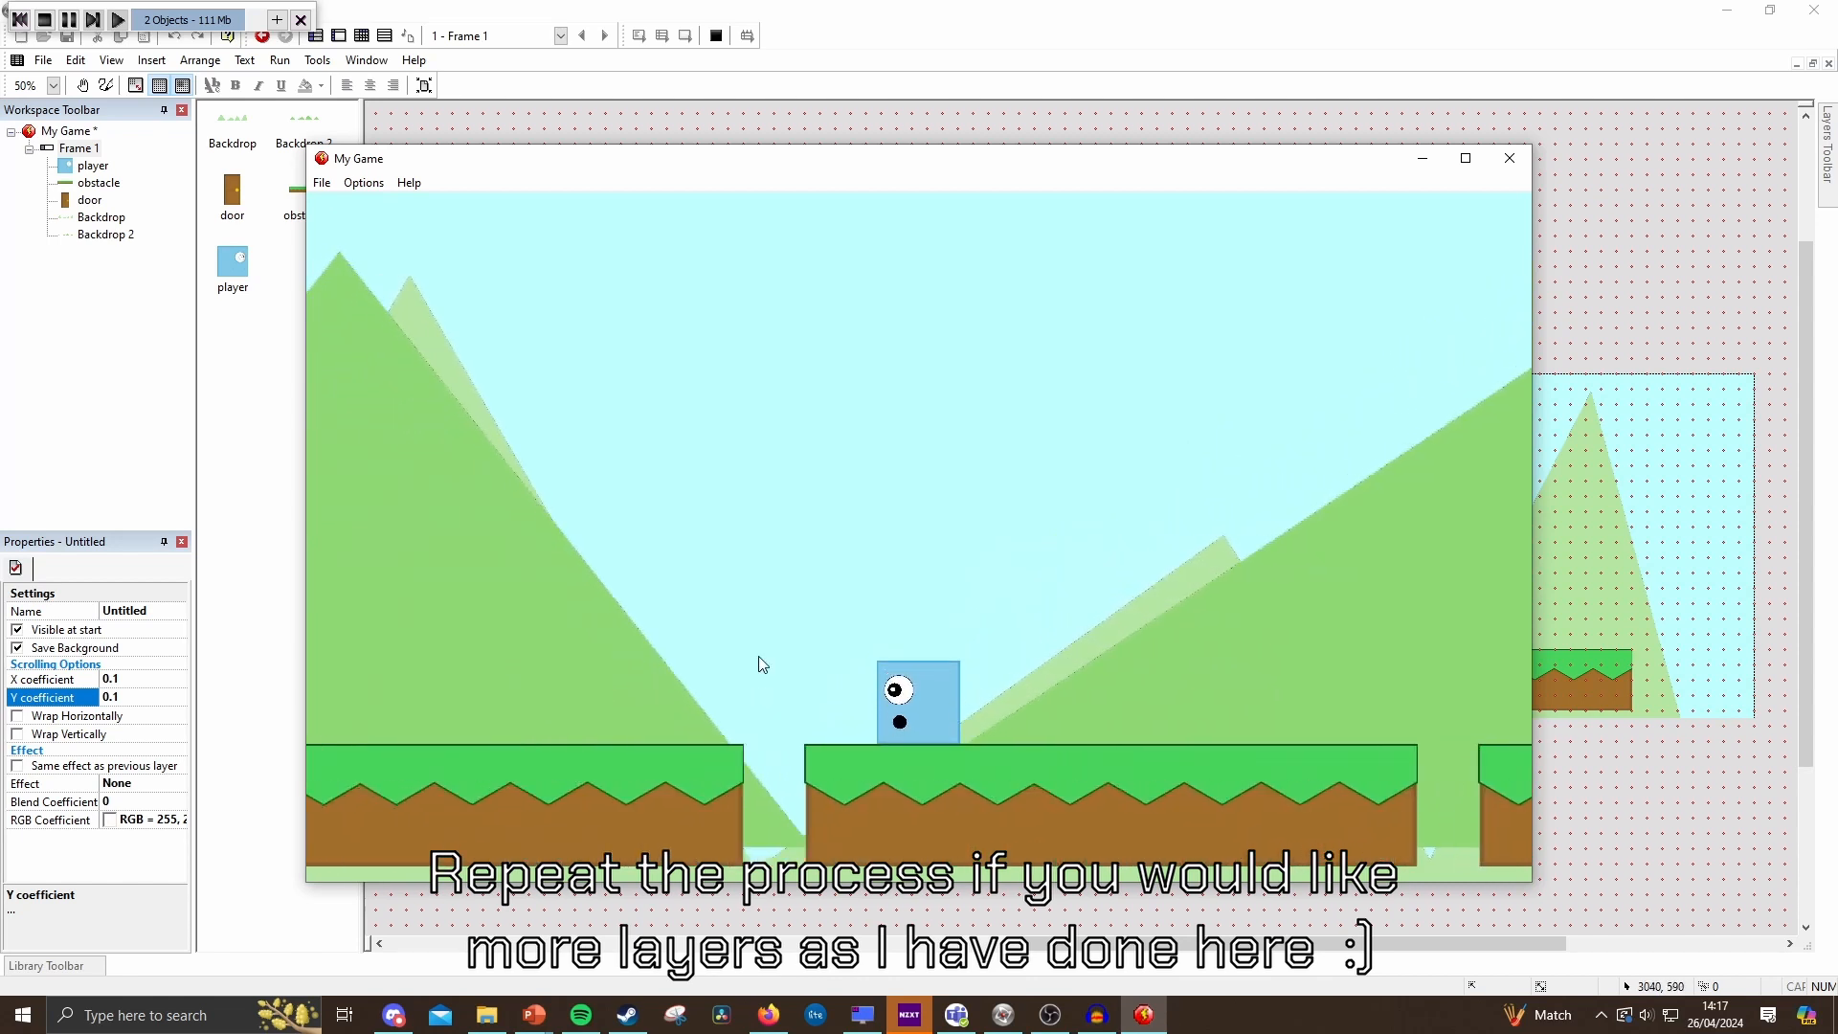
key(Left)
key(shift)
key(shift)
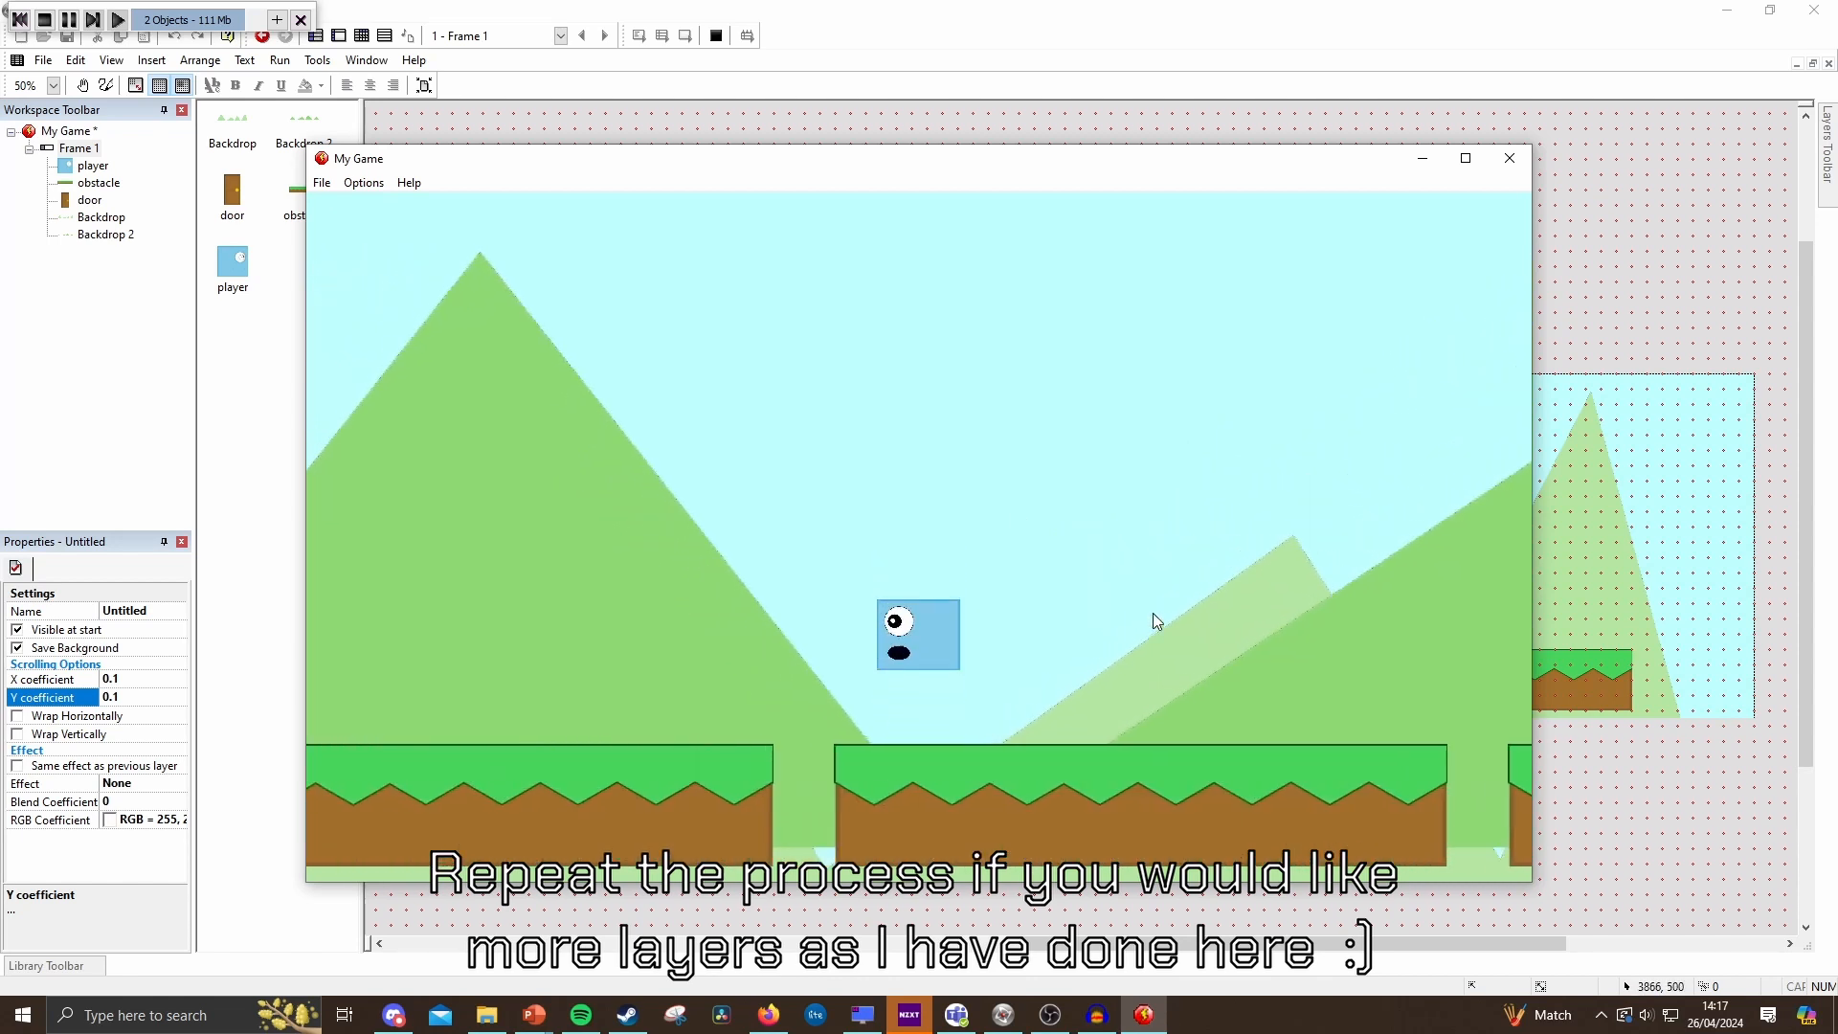
key(Left)
key(shift)
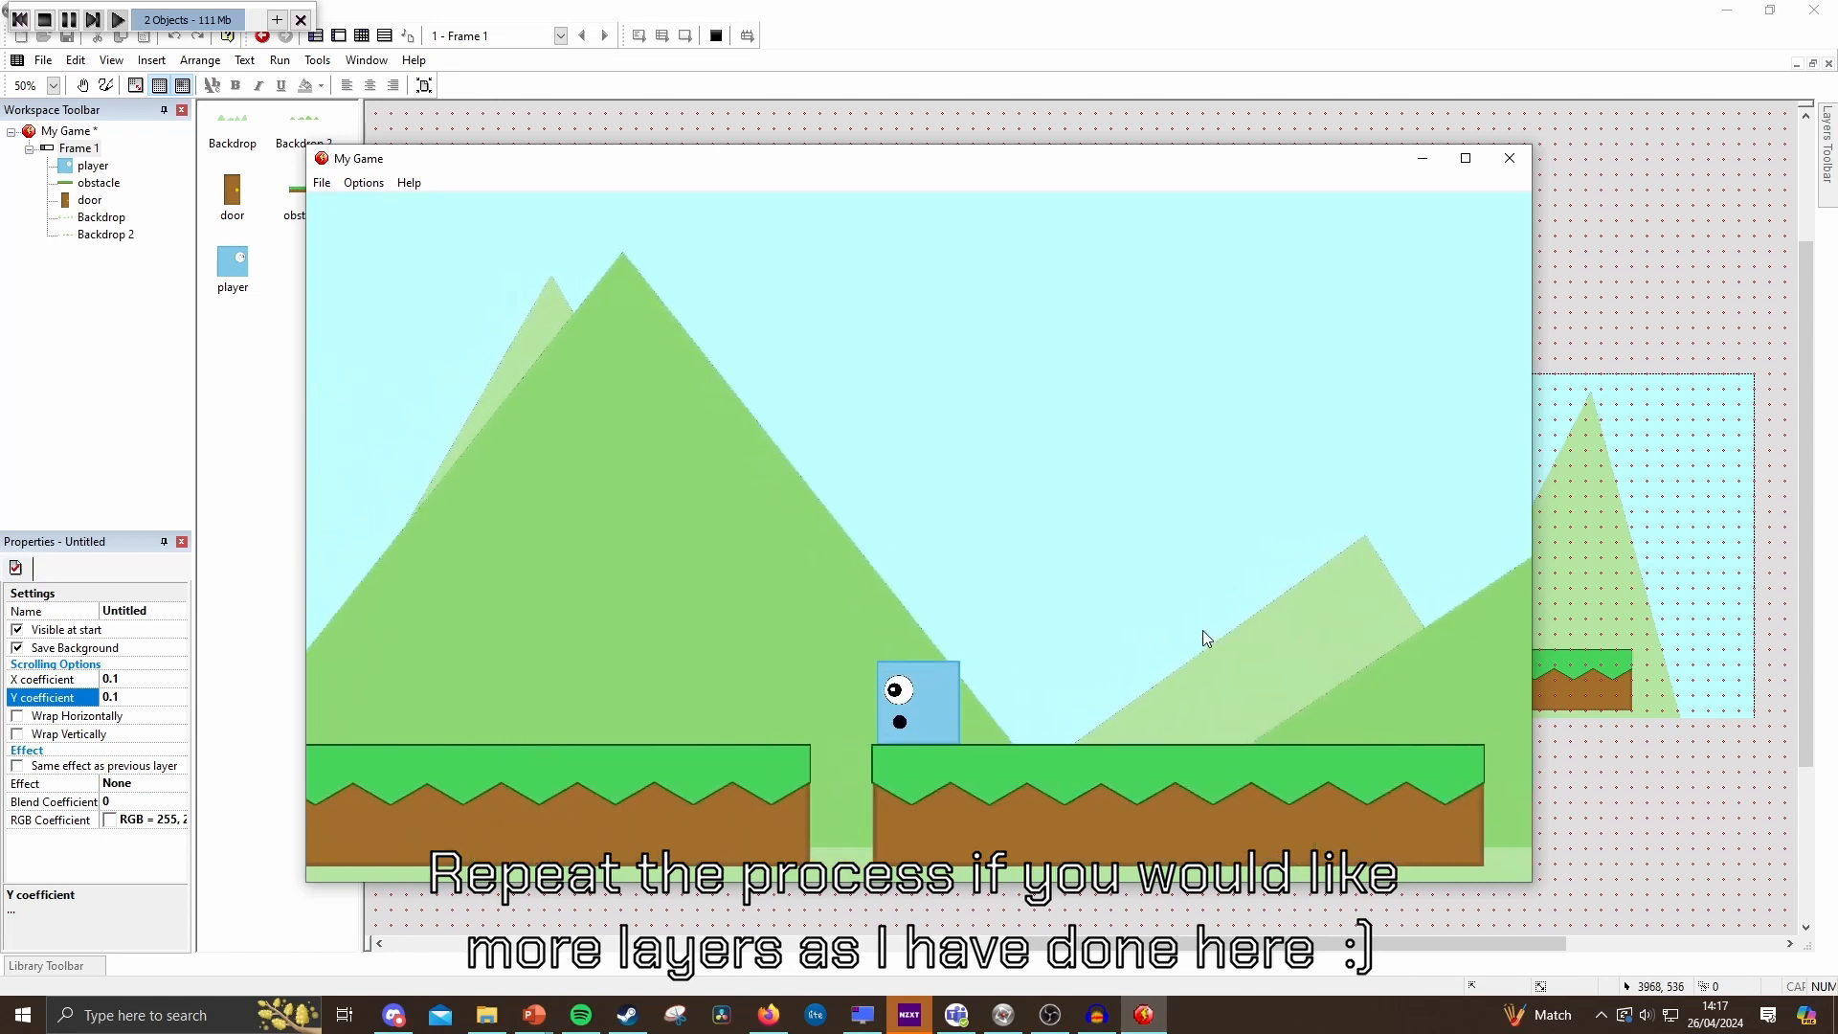
key(Left)
key(shift)
key(Right)
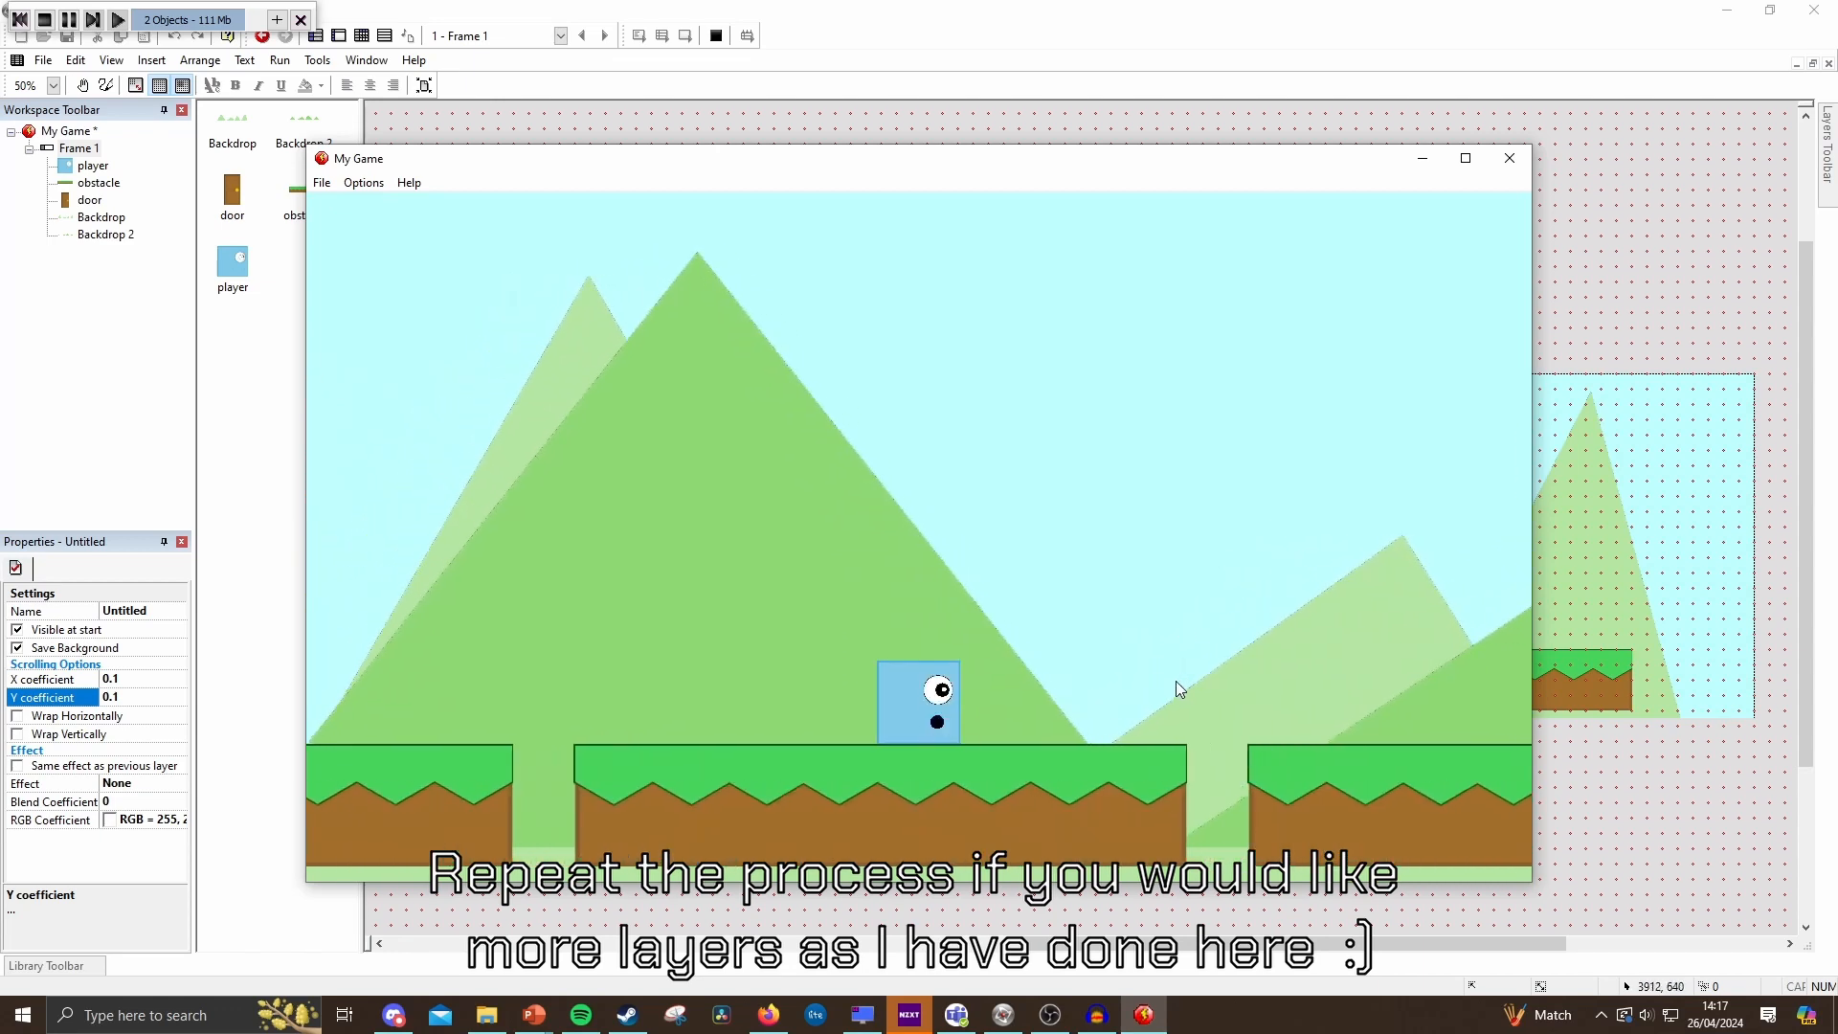
key(Up)
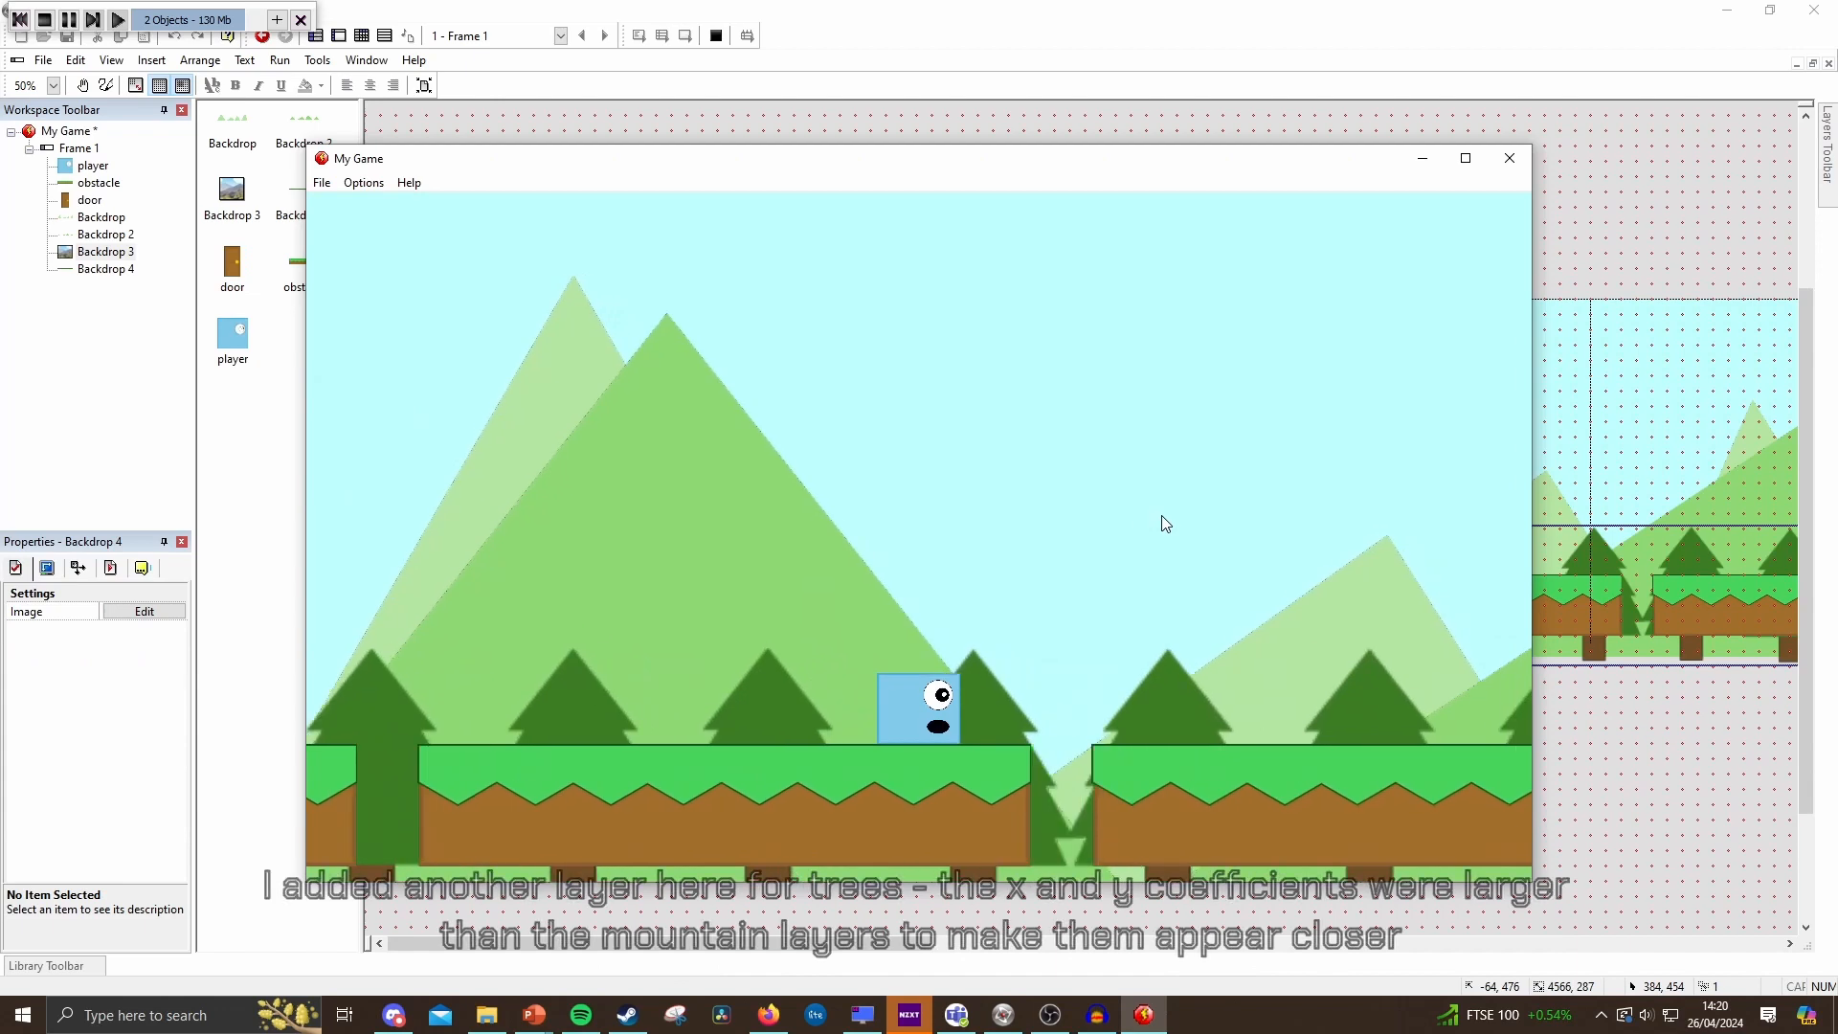
Play the level with the added tree layer, jumping the player forward and back to compare the trees' scrolling with the mountains'.
key(Right)
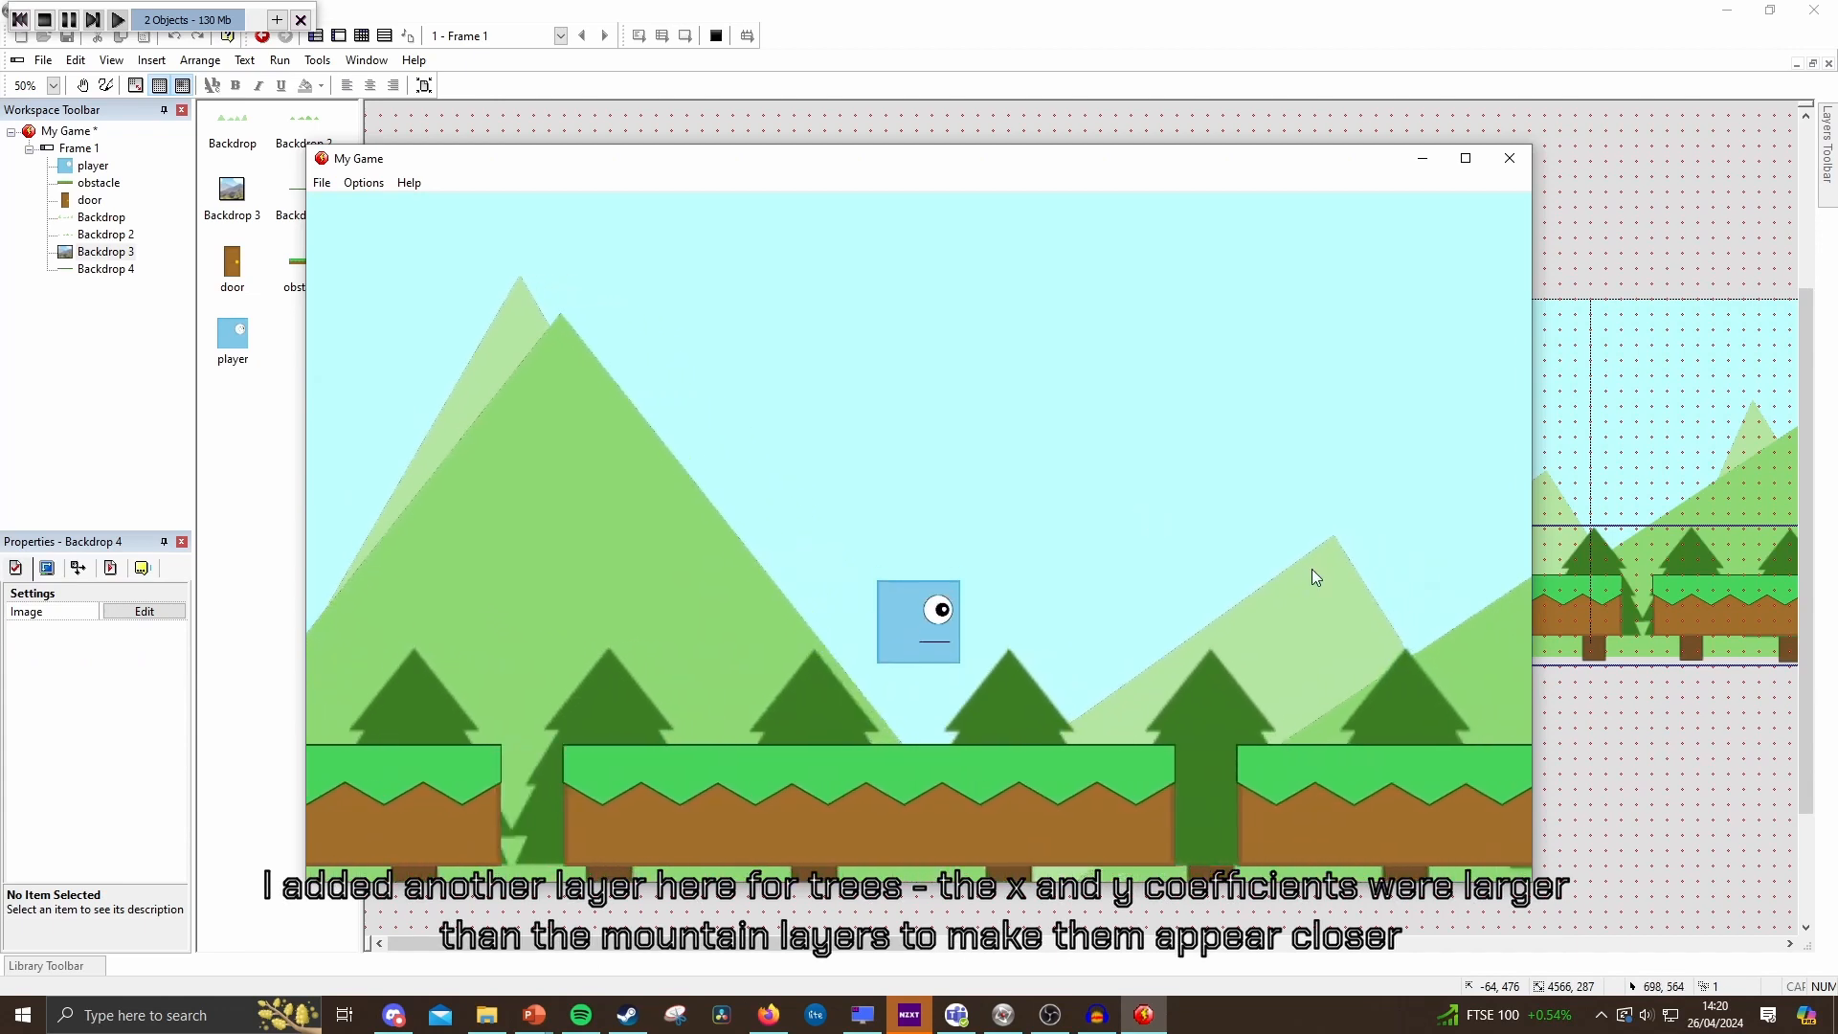
key(Up)
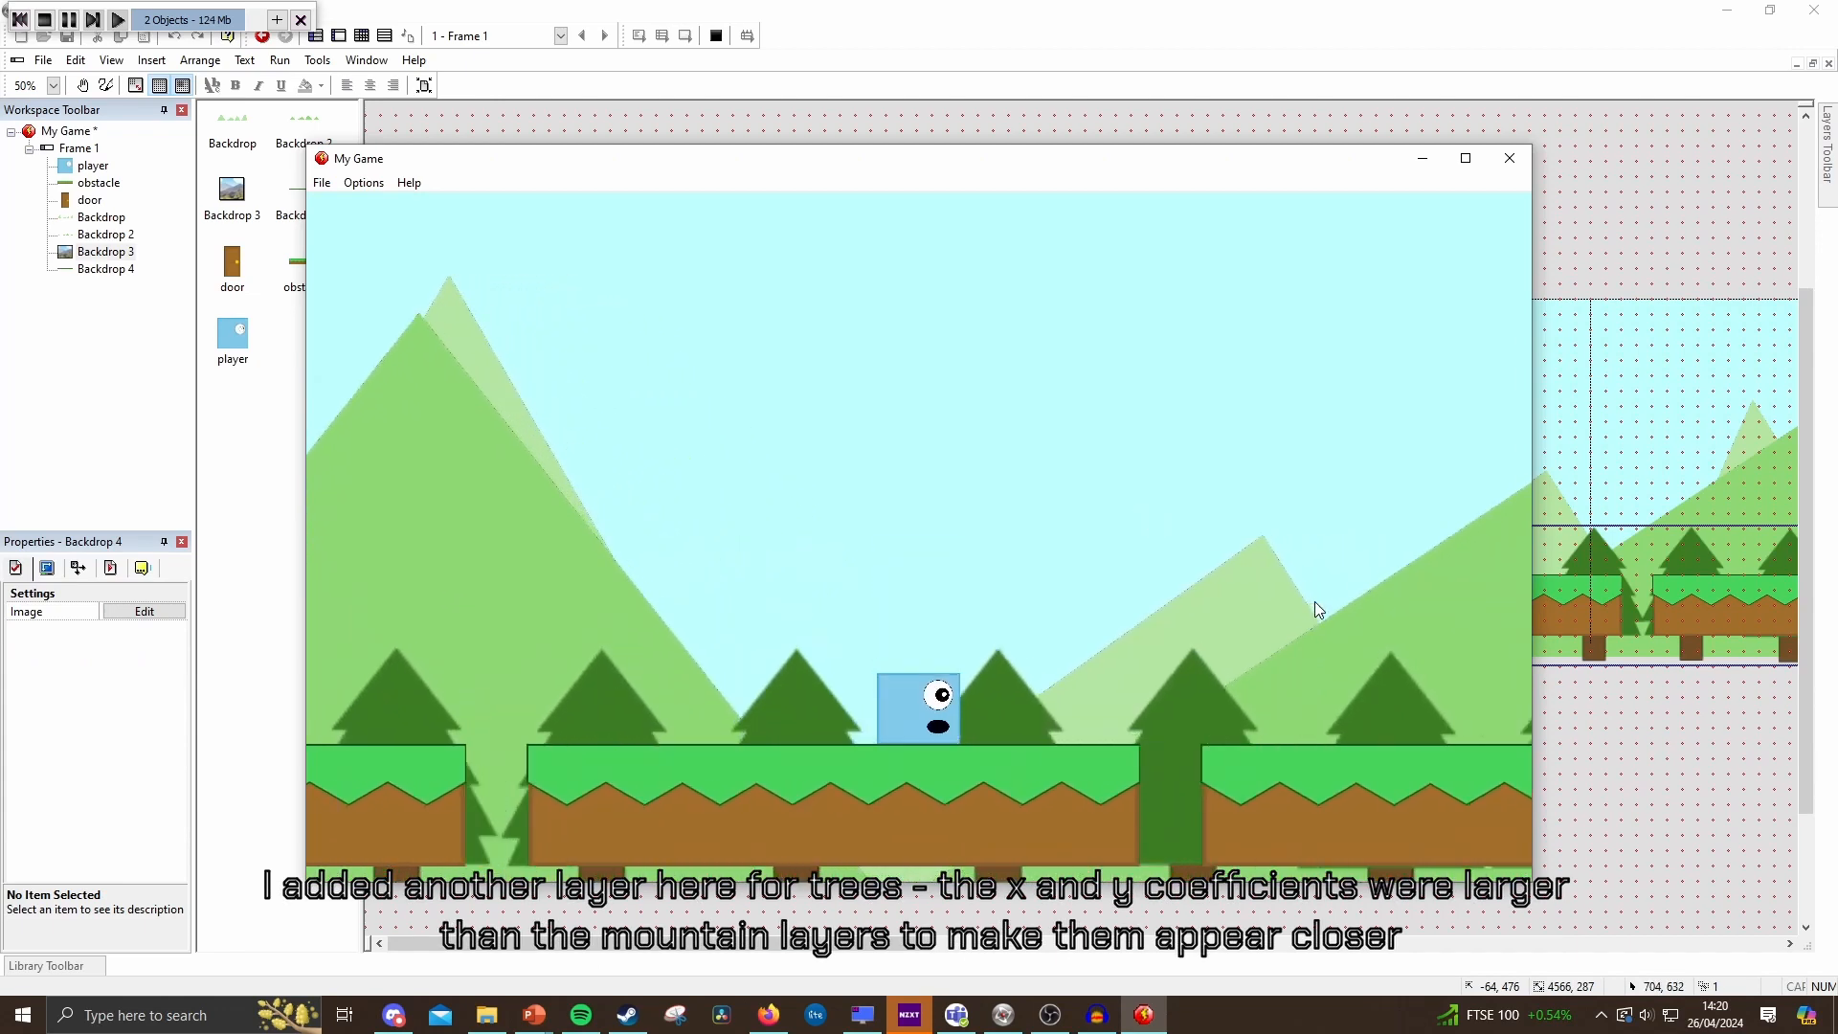
key(Up)
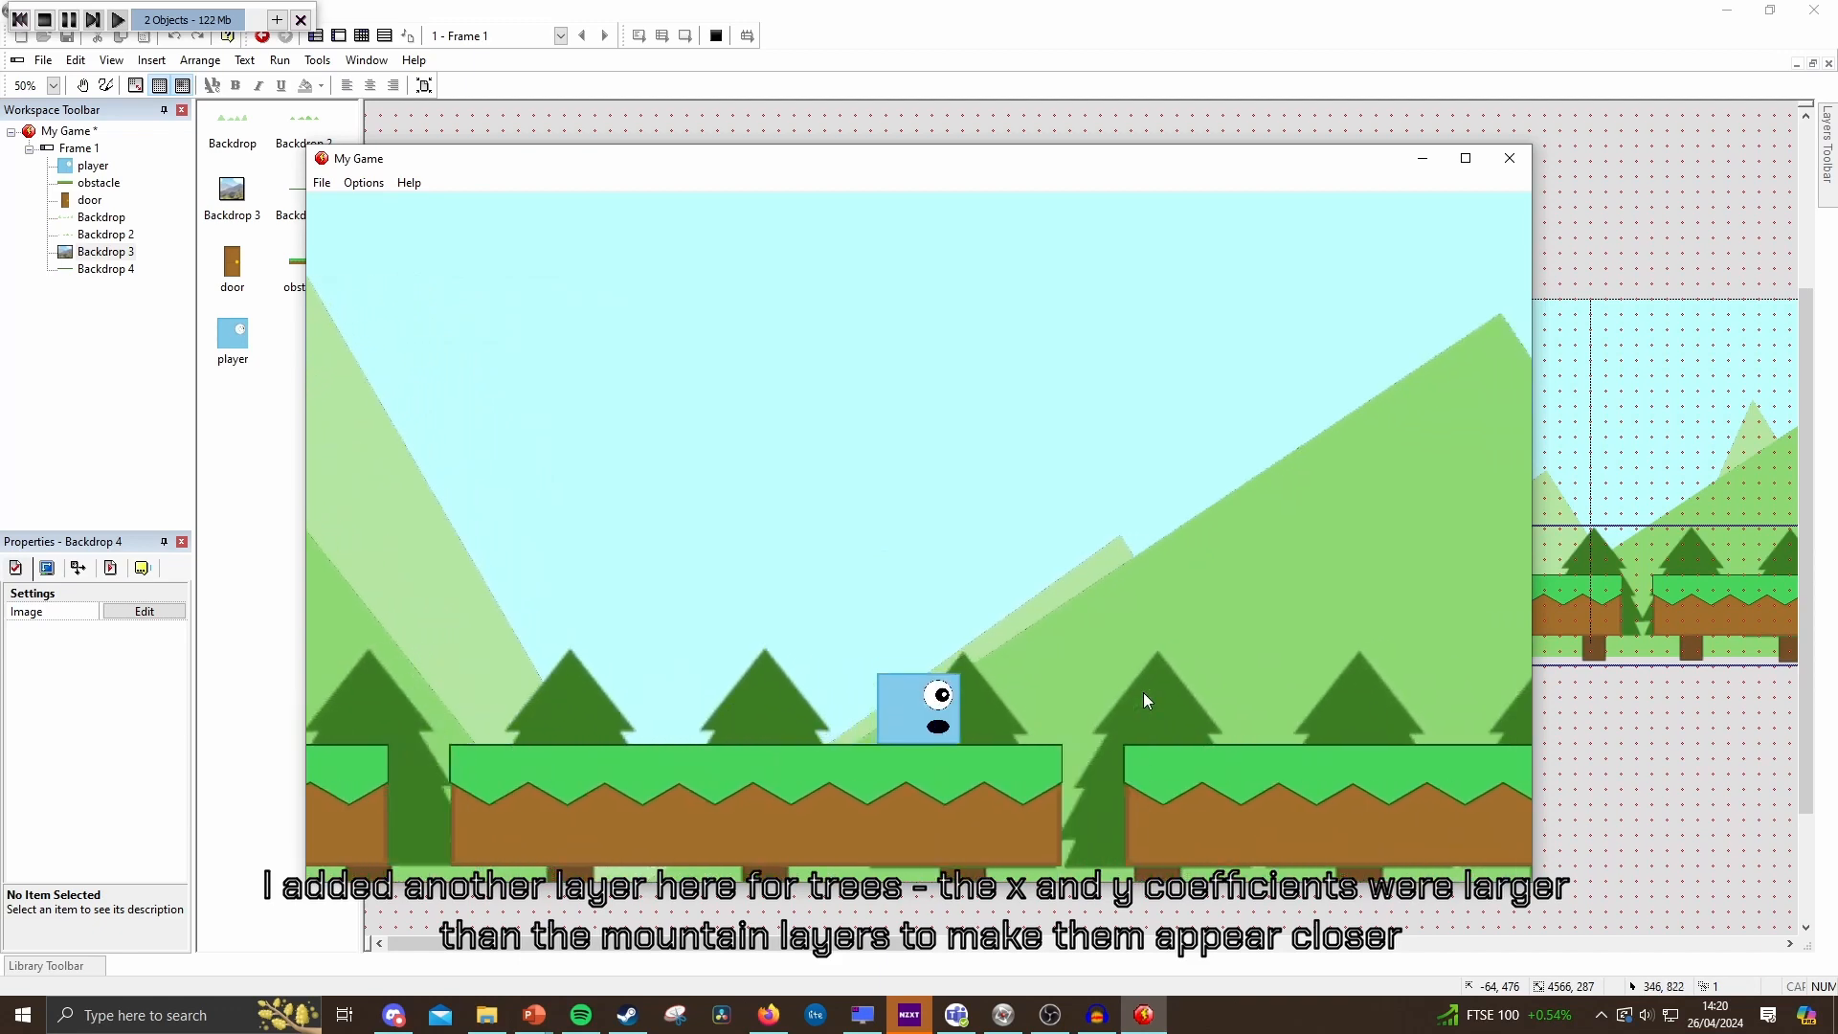
key(Up)
key(Left)
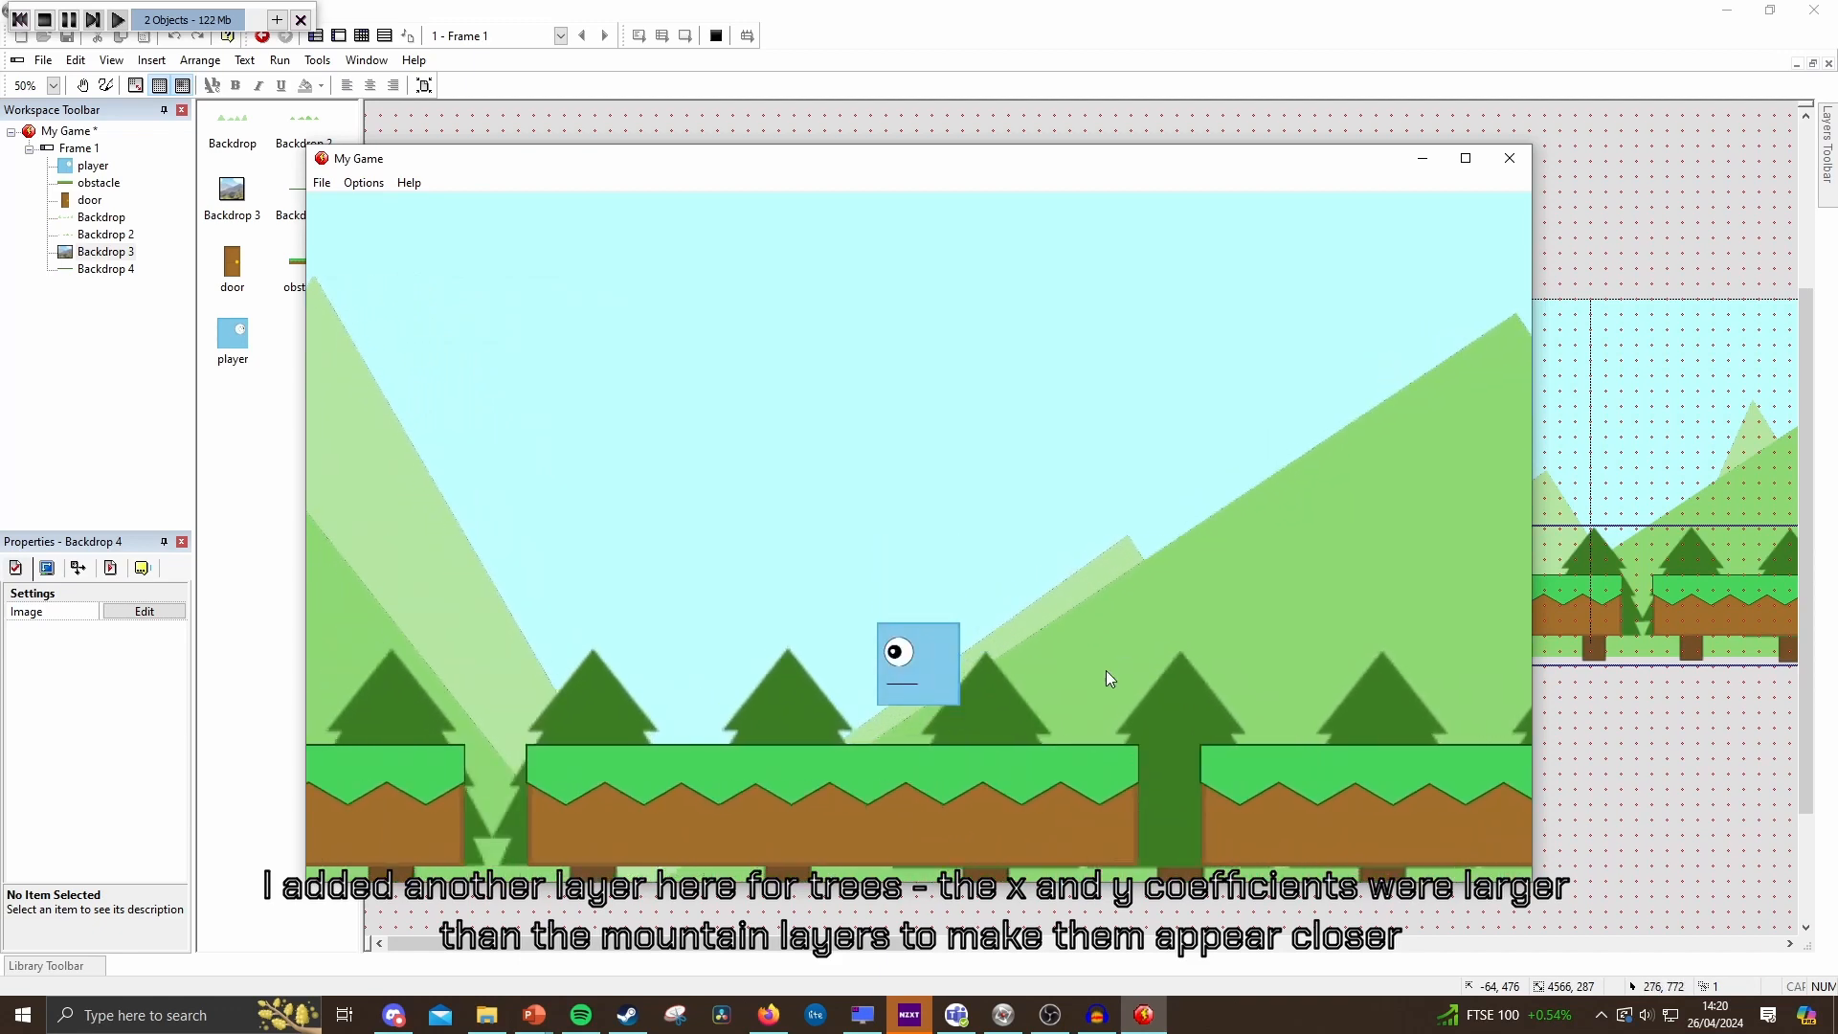
key(Up)
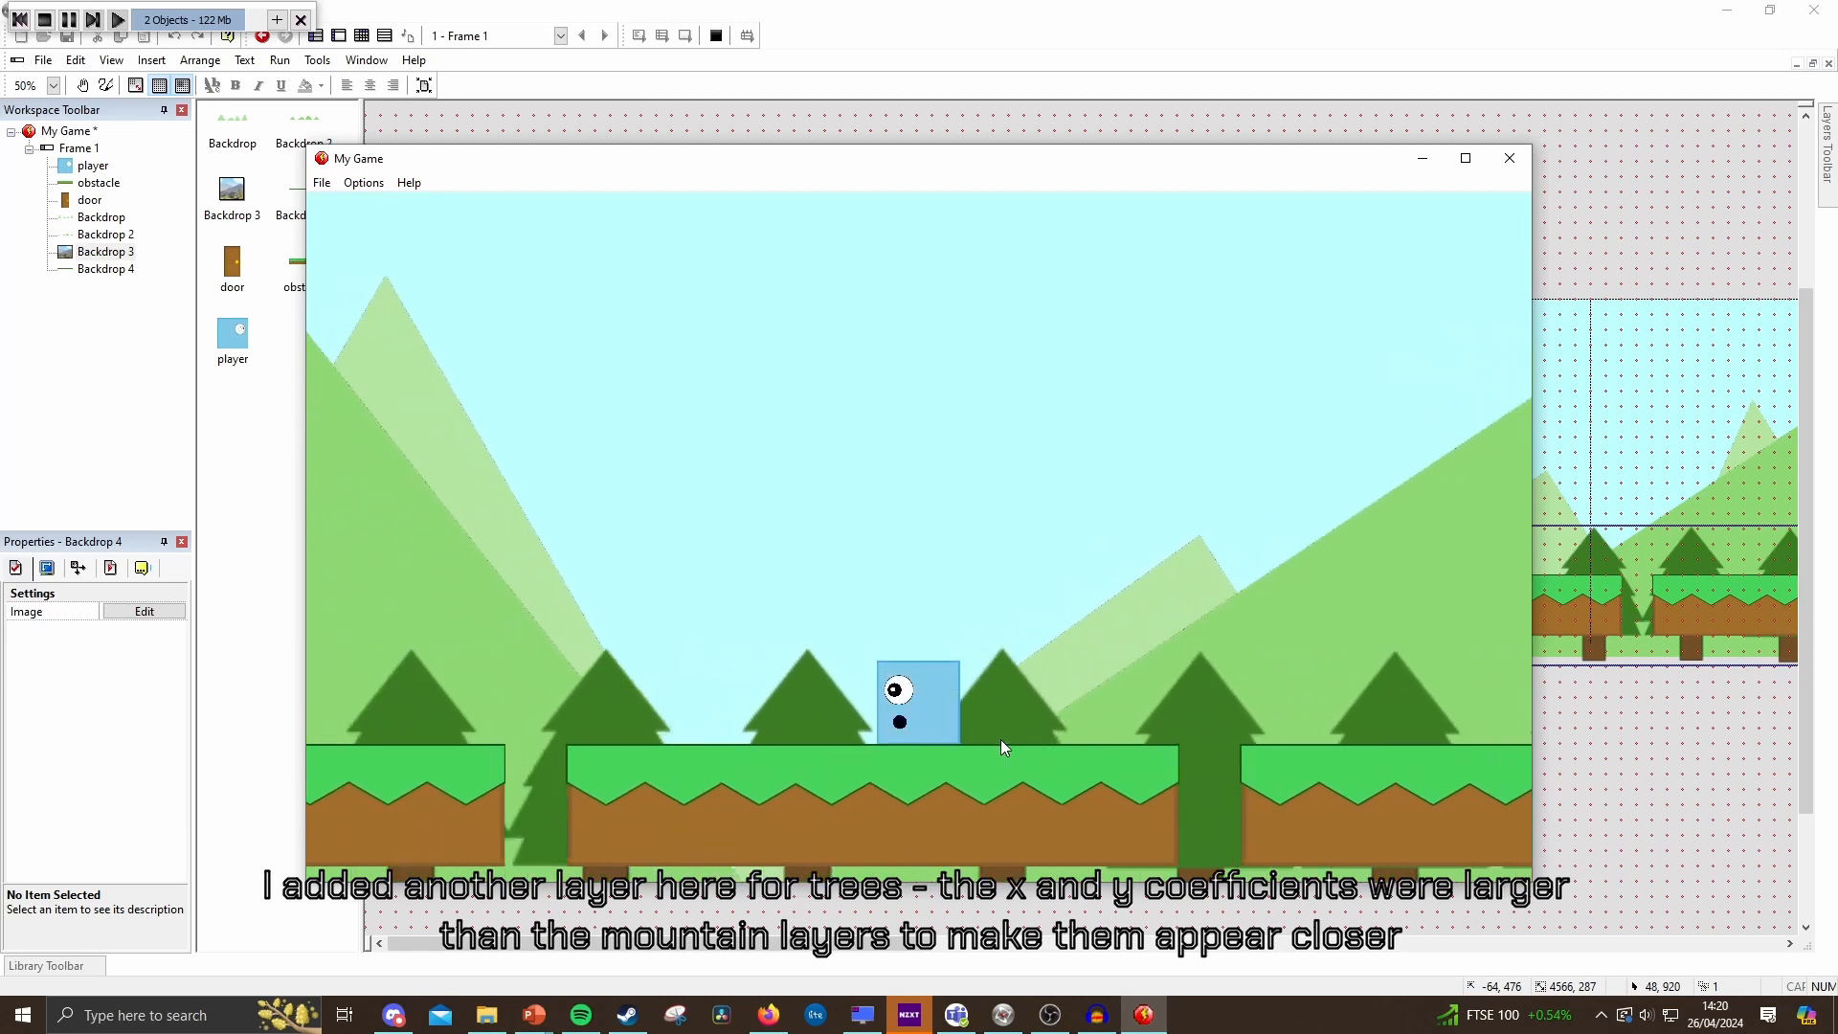
key(Up)
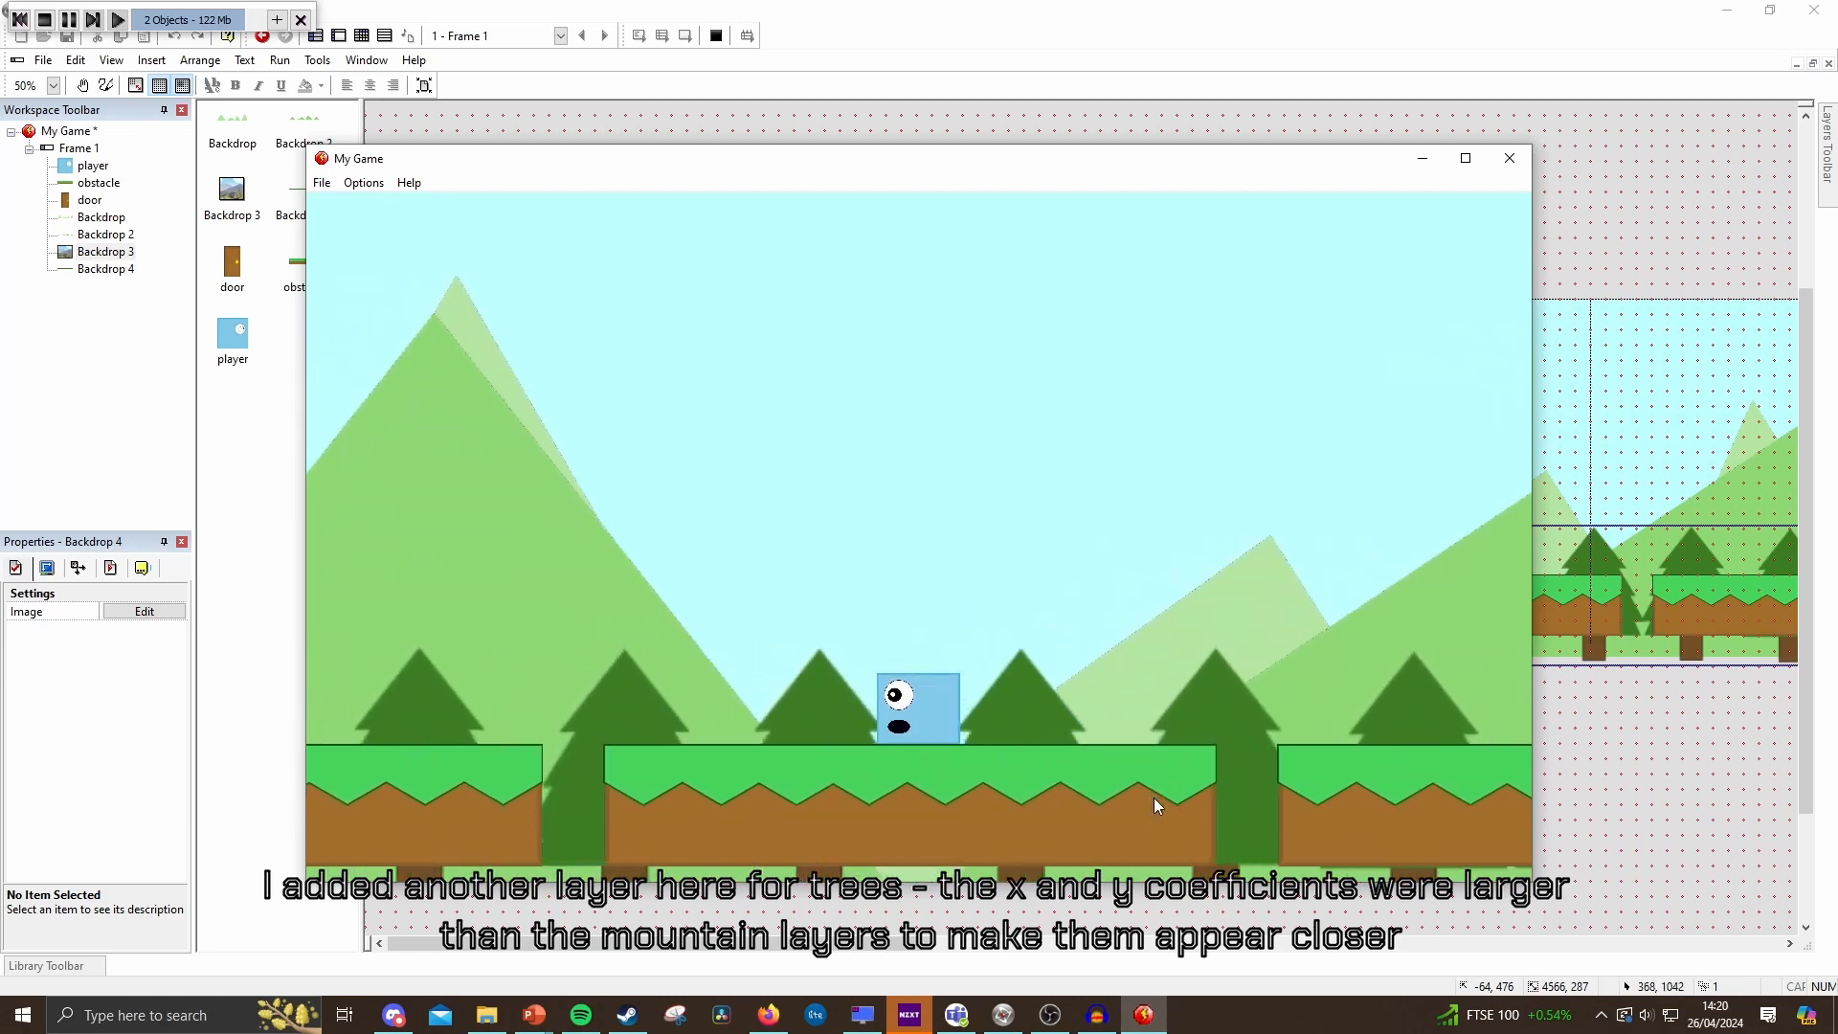
key(Up)
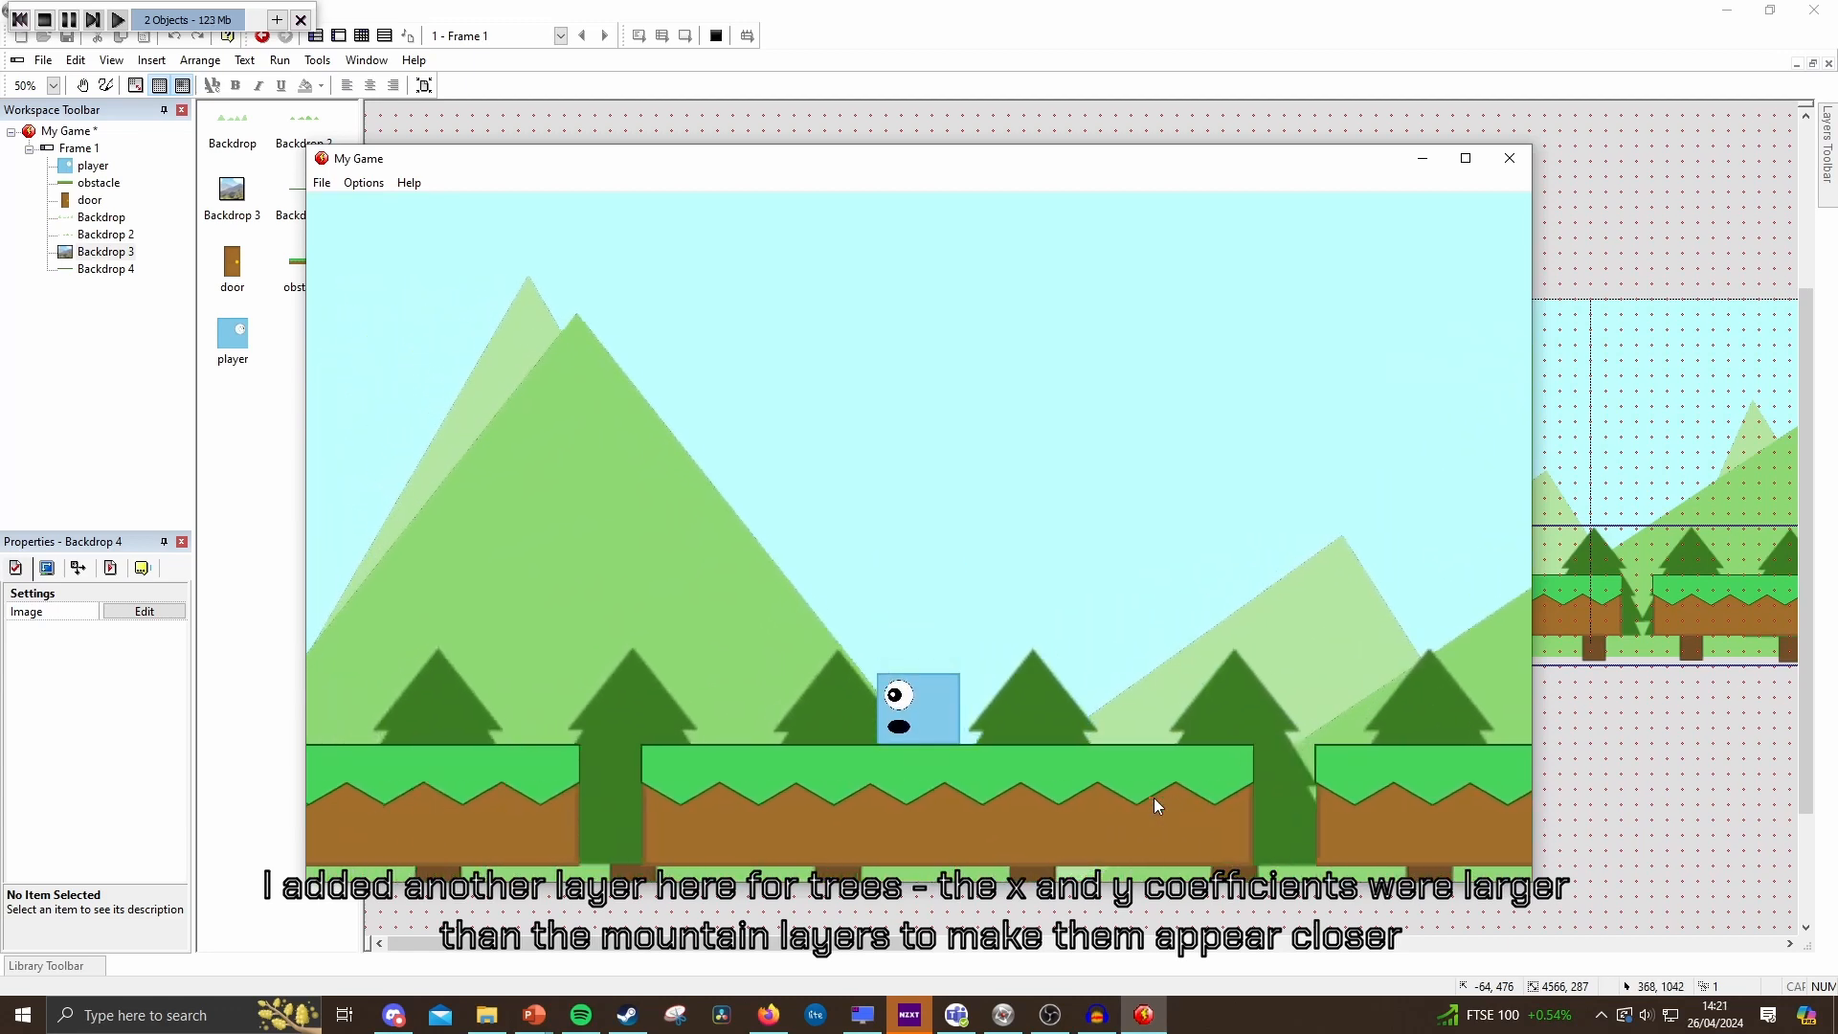
key(Up)
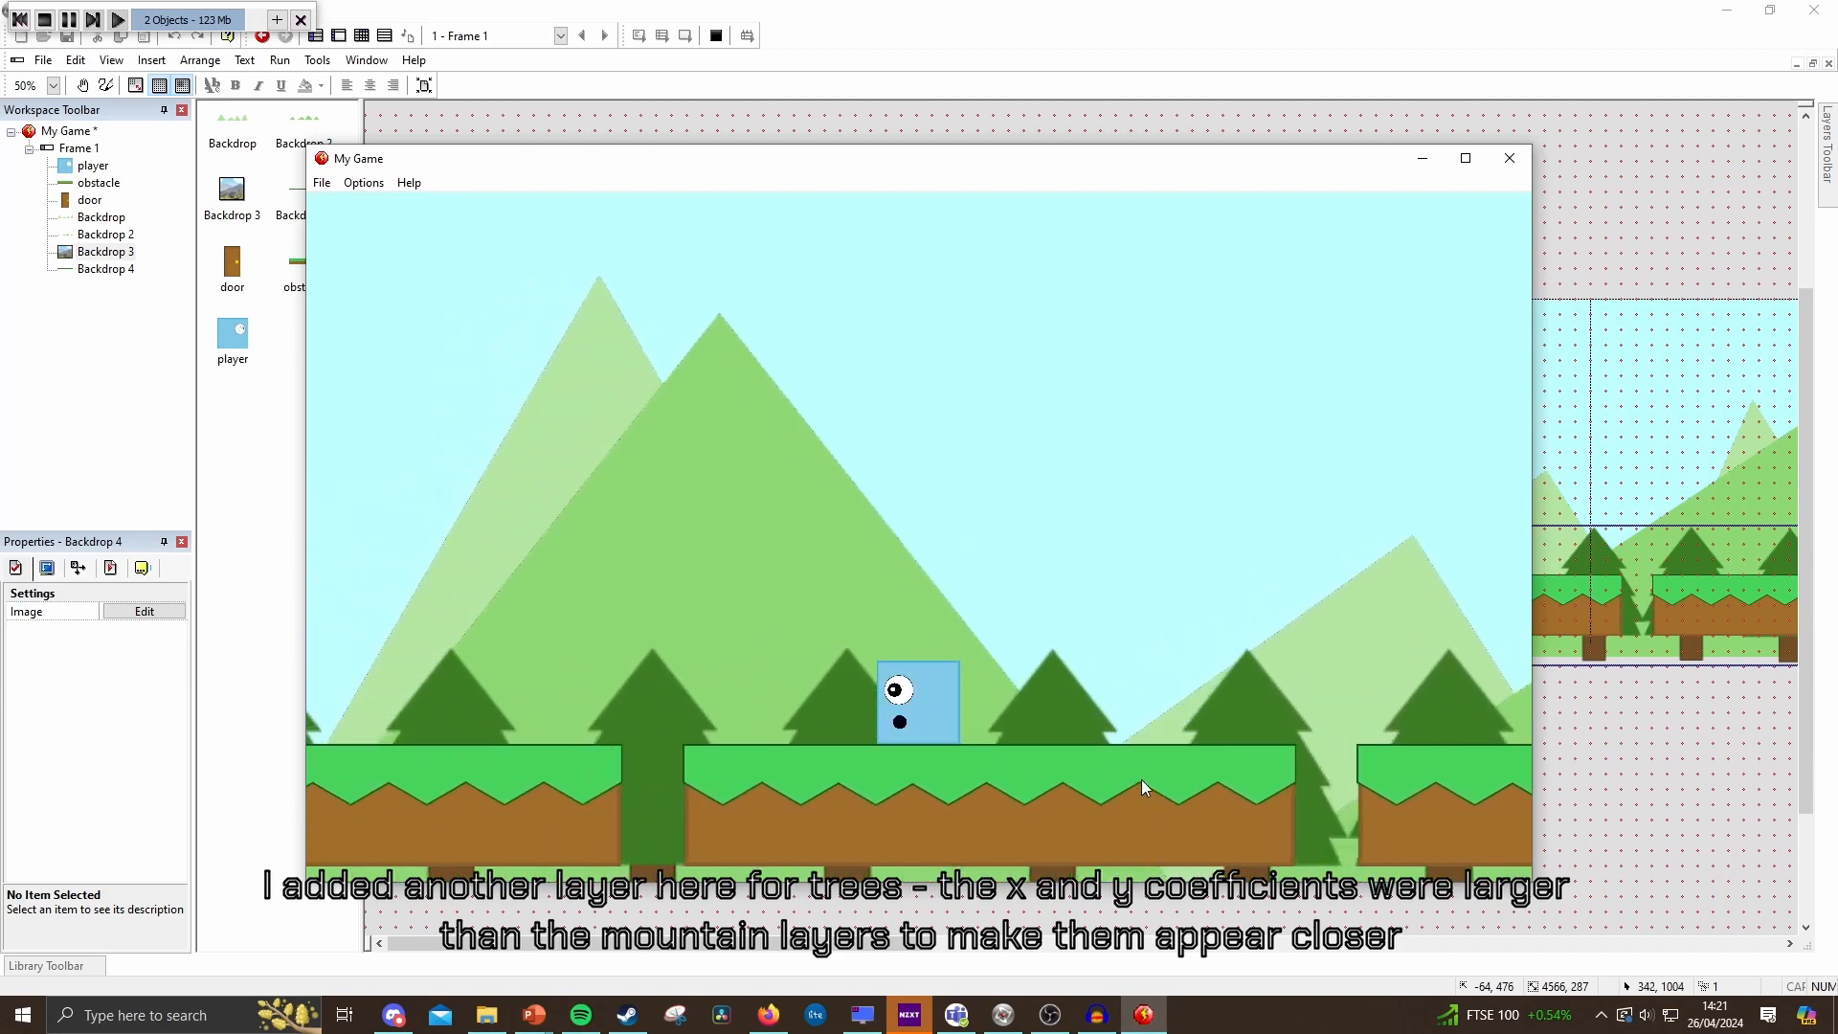
key(Up)
key(Right)
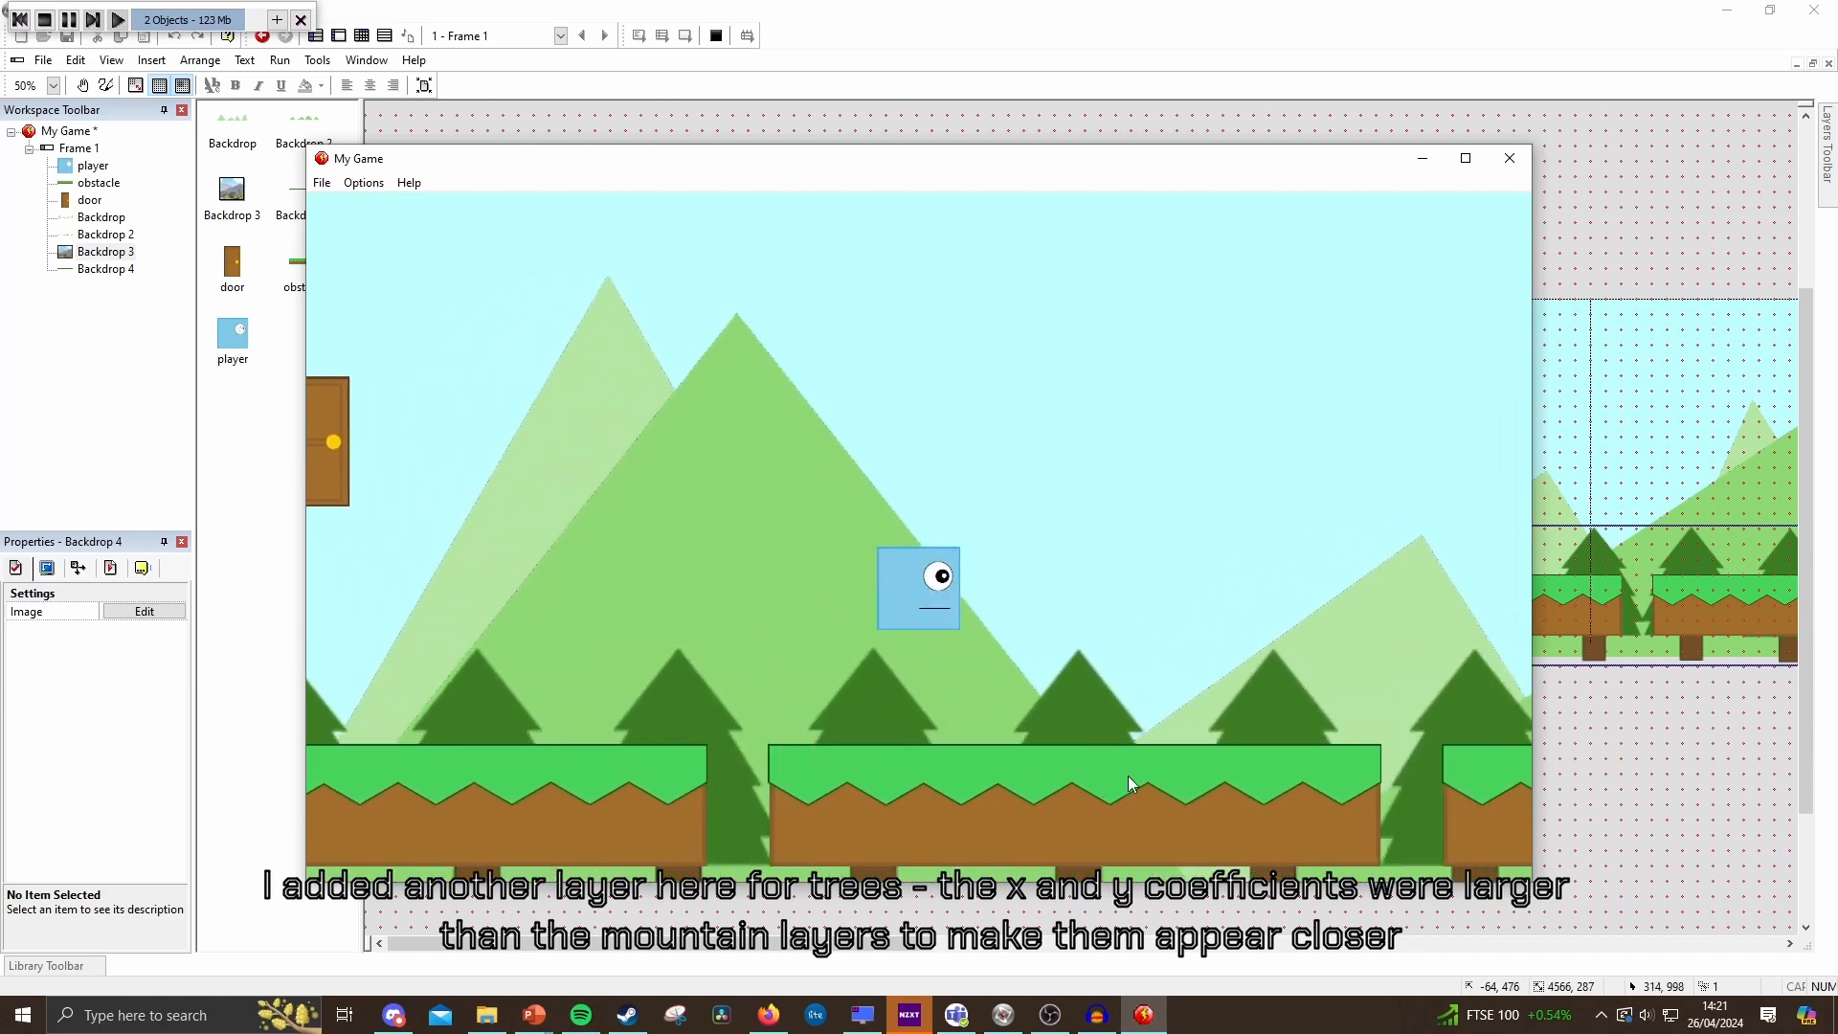
key(Up)
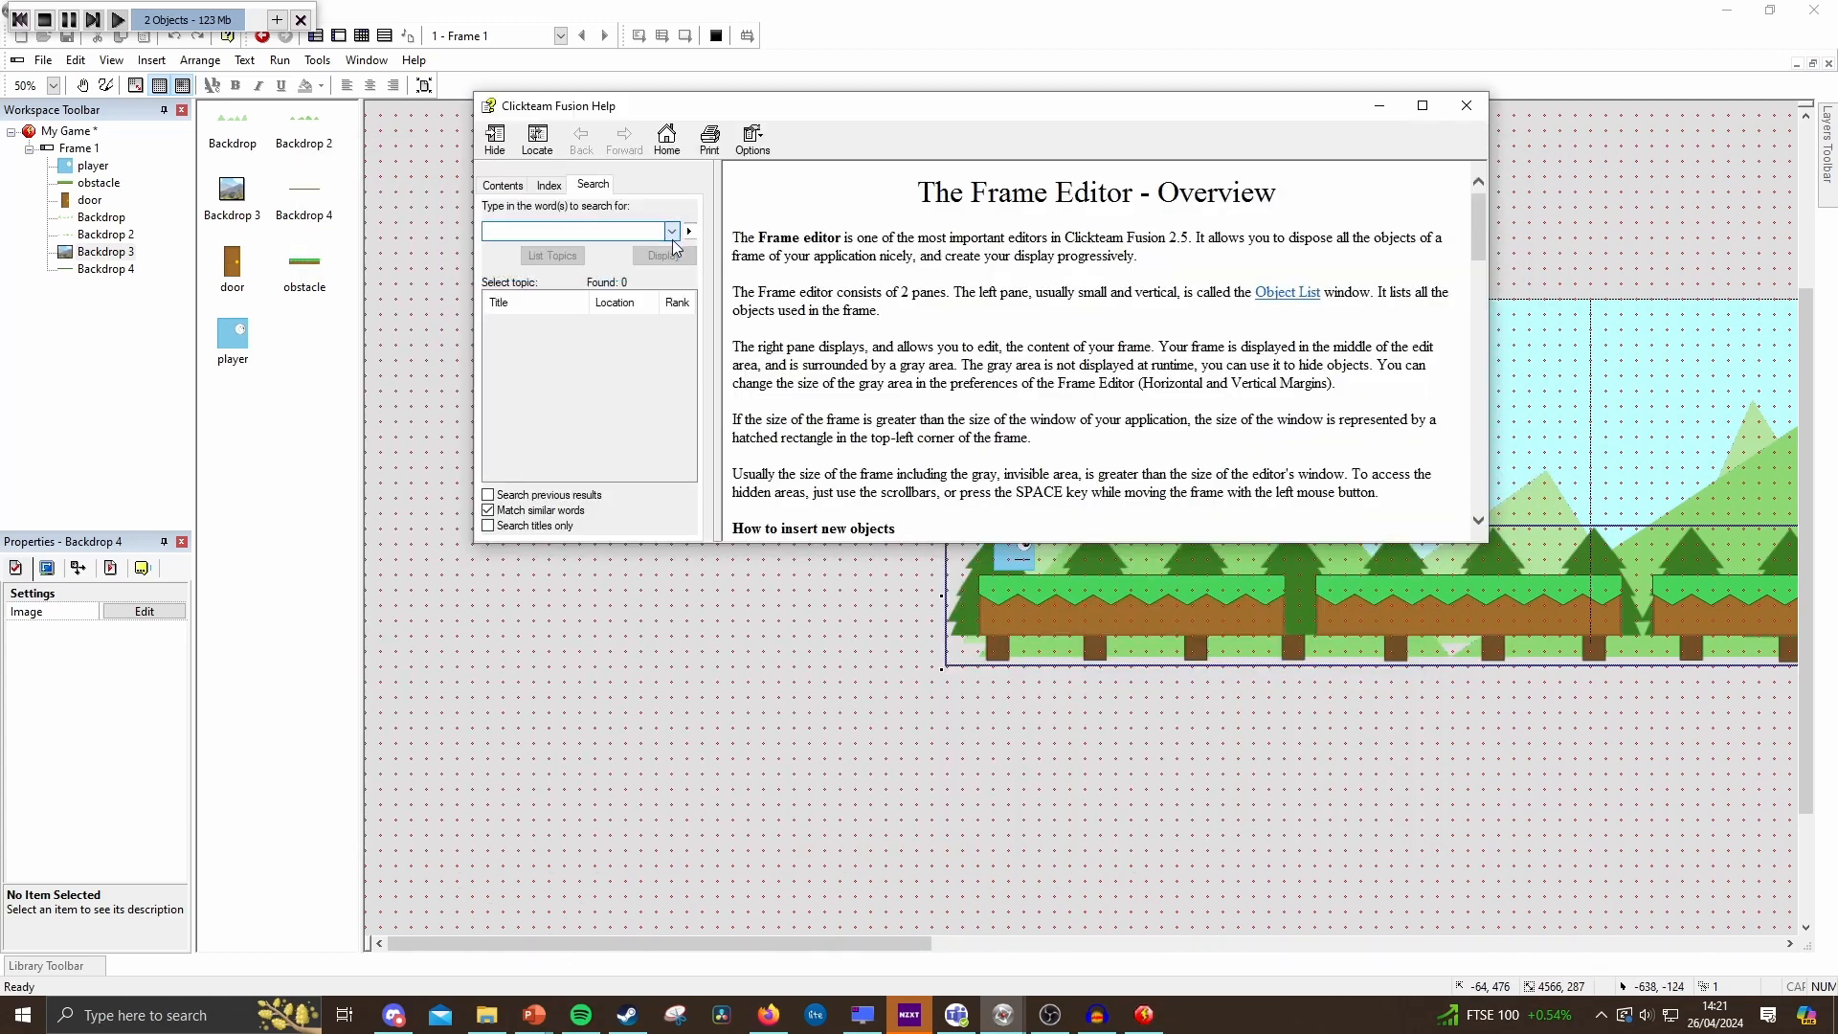
View the table of contents of the Clickteam Fusion help and close the help window.
click(496, 143)
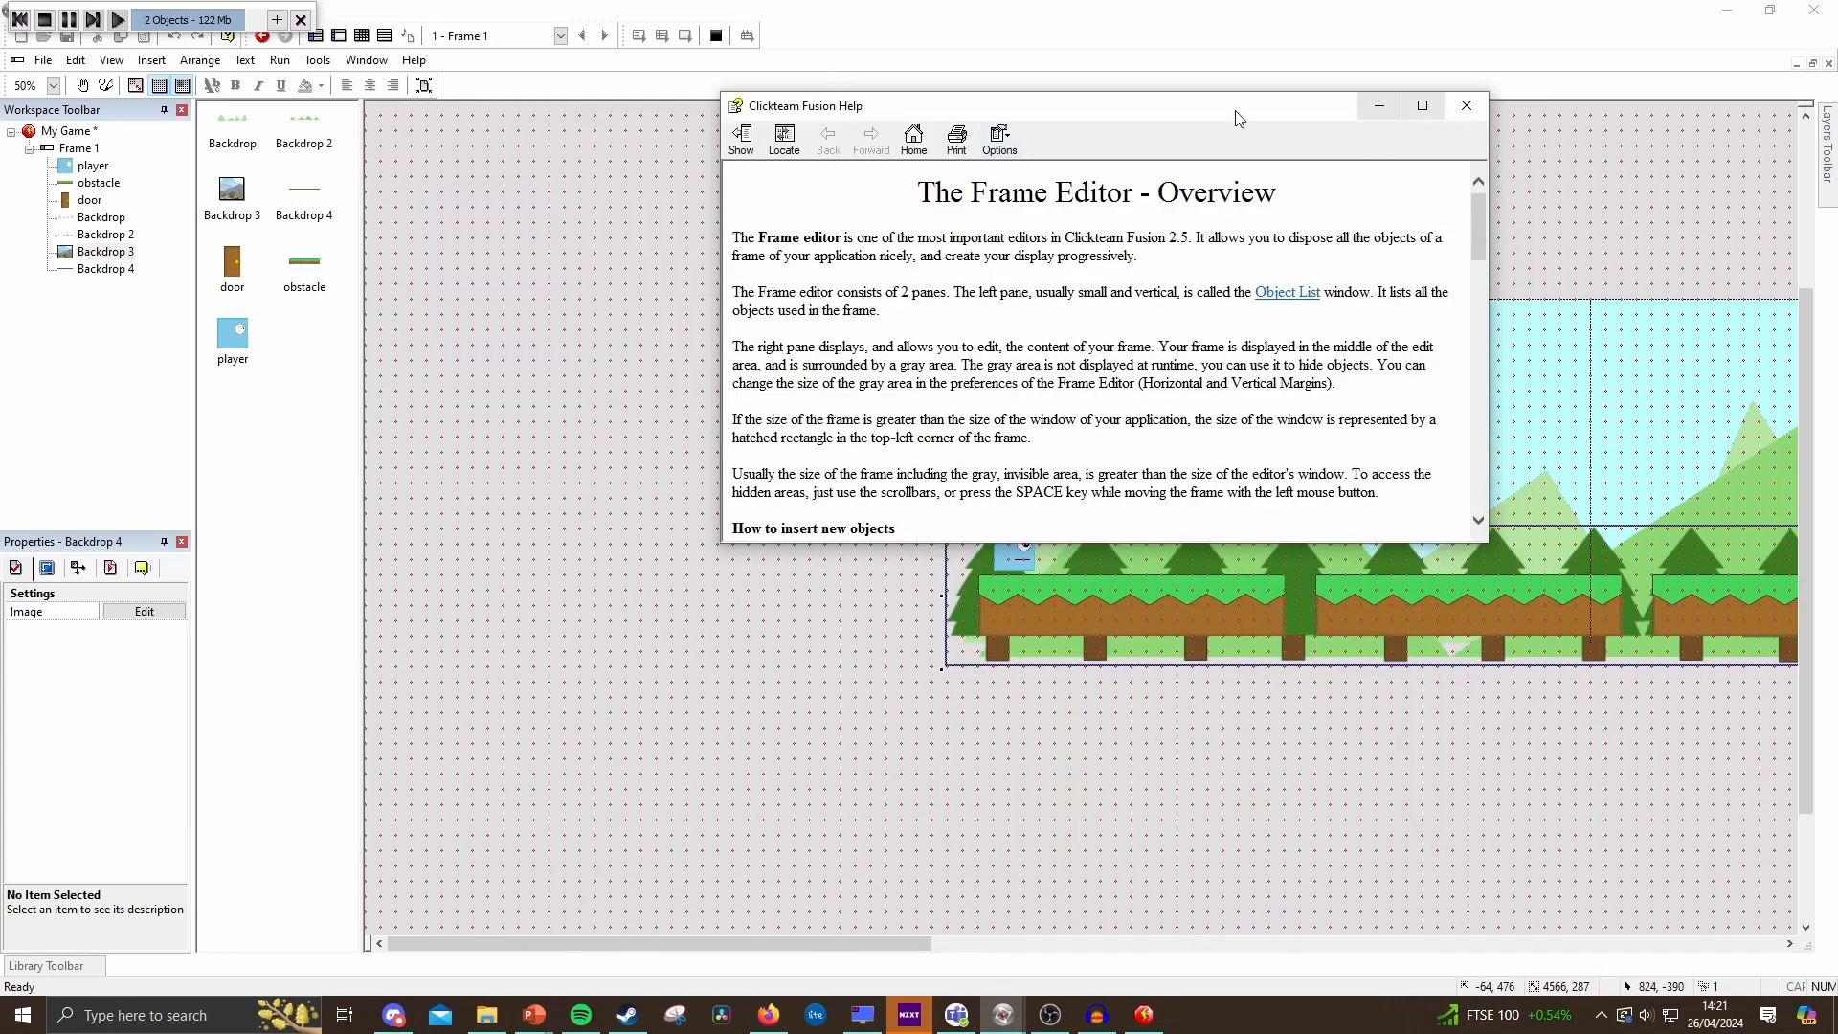
click(756, 139)
click(509, 186)
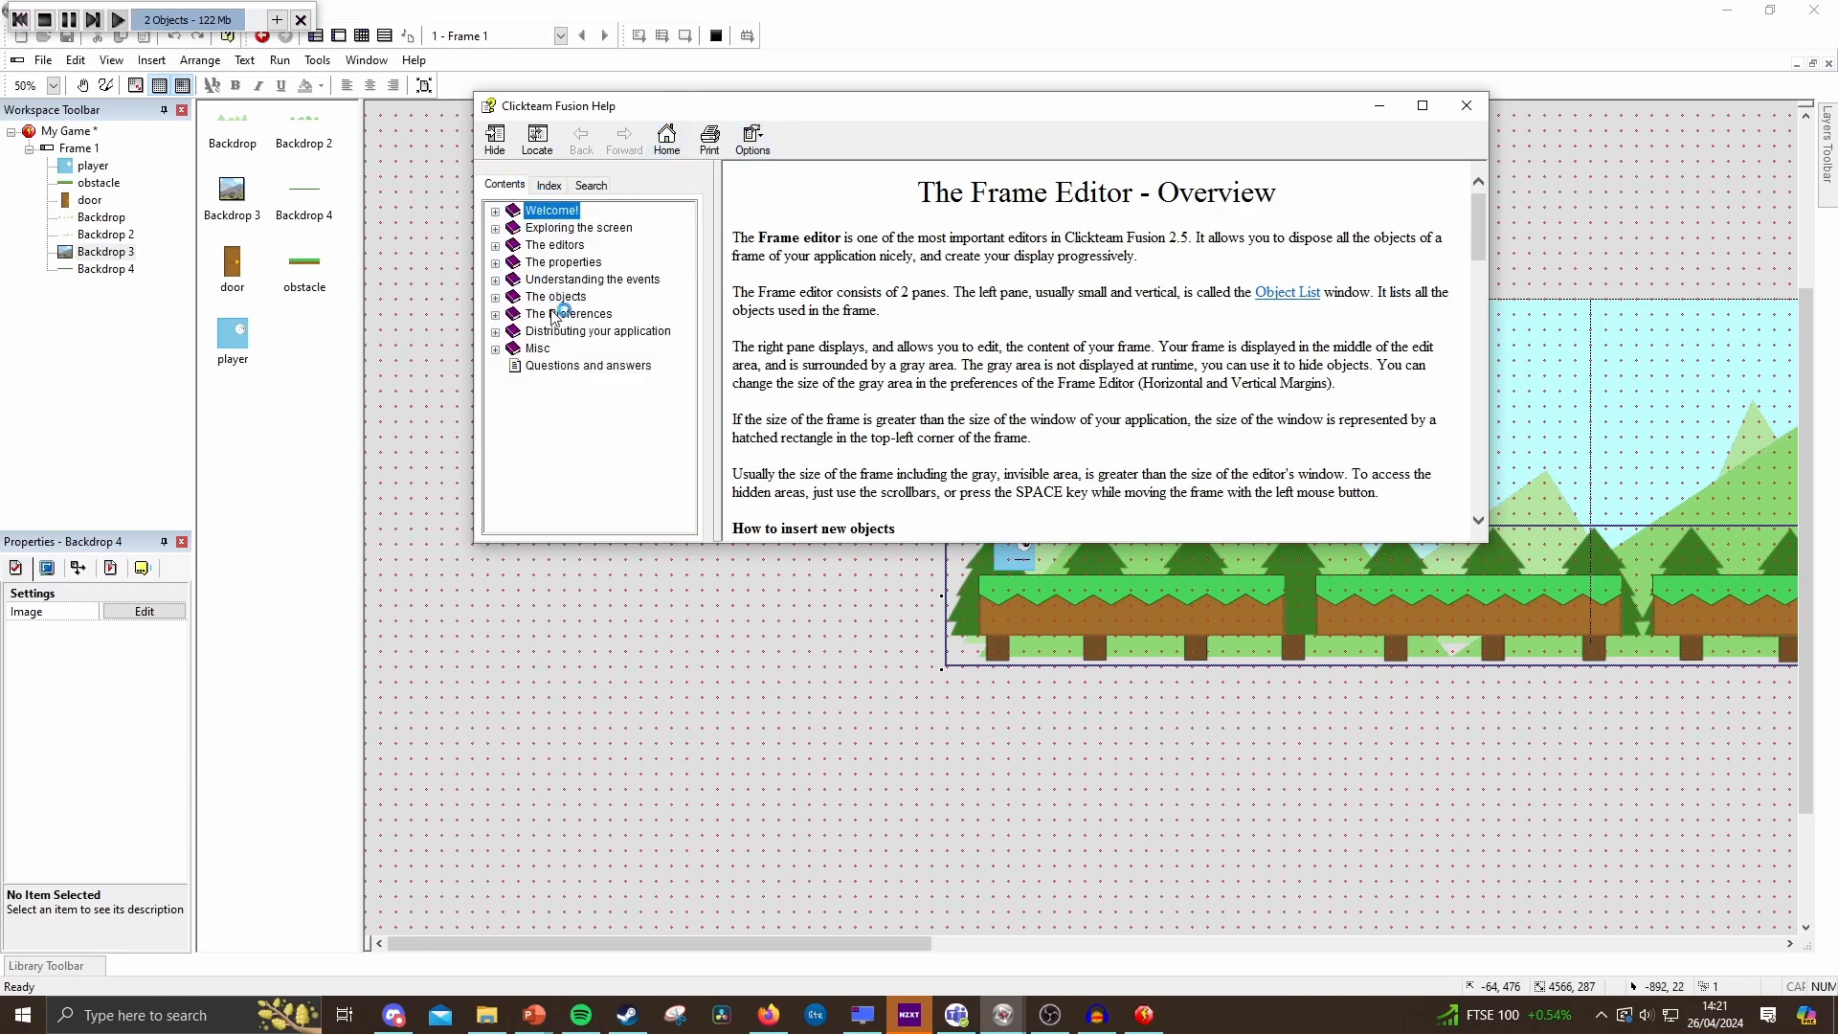
click(1466, 106)
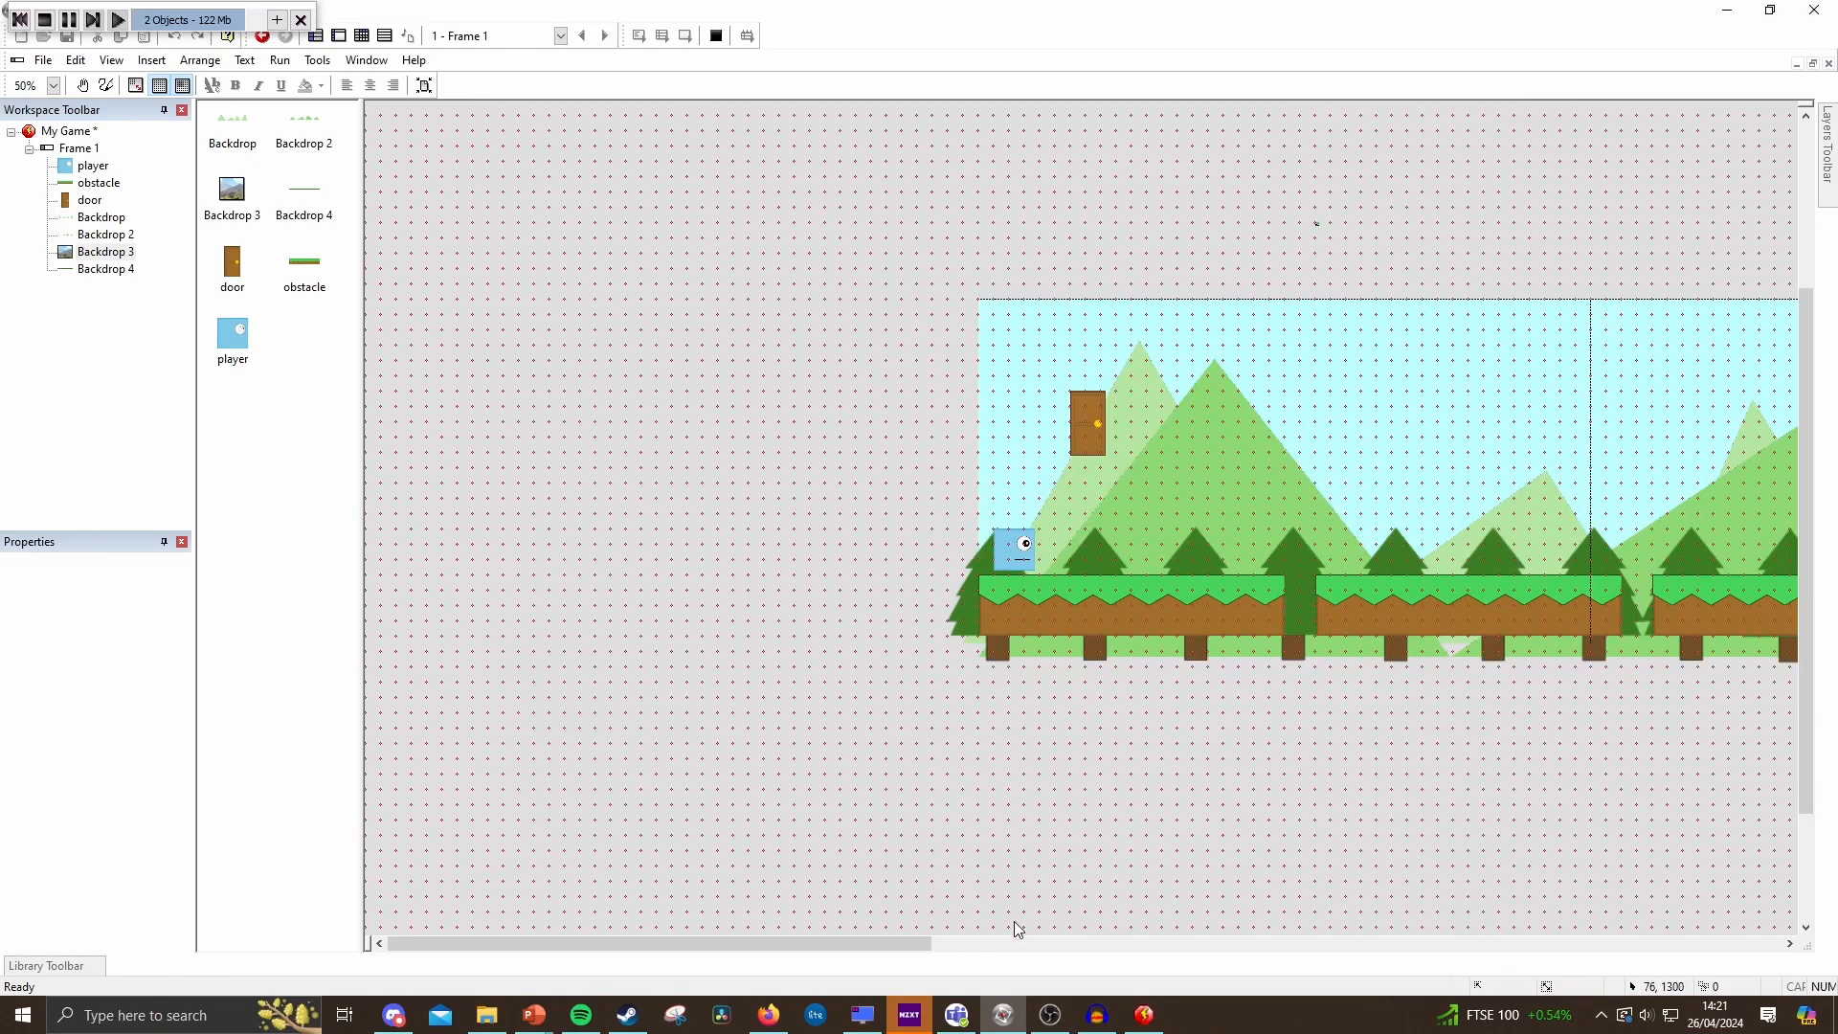